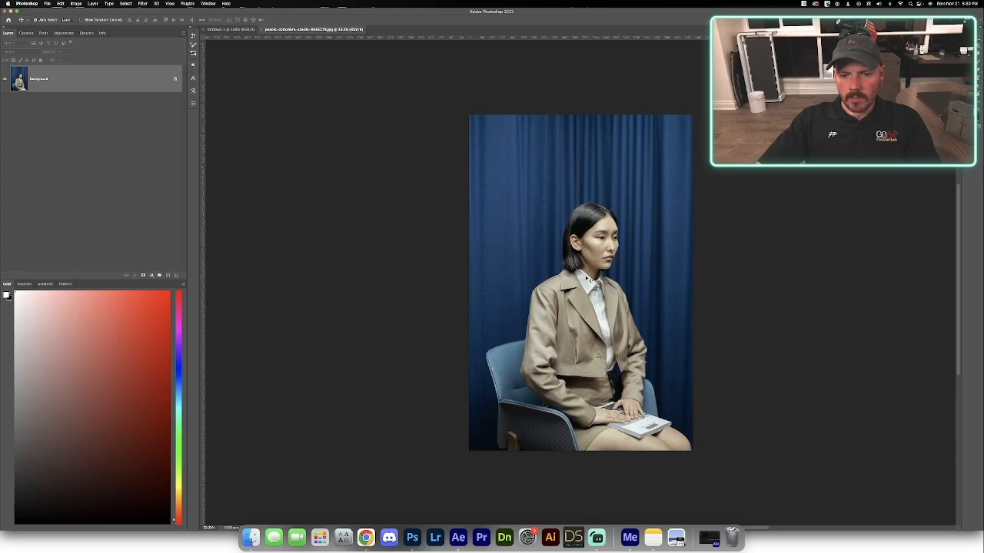
Paste the portrait photo into the Untitled-1 document and scale and position it so it fills the whole canvas.
left_click(231, 30)
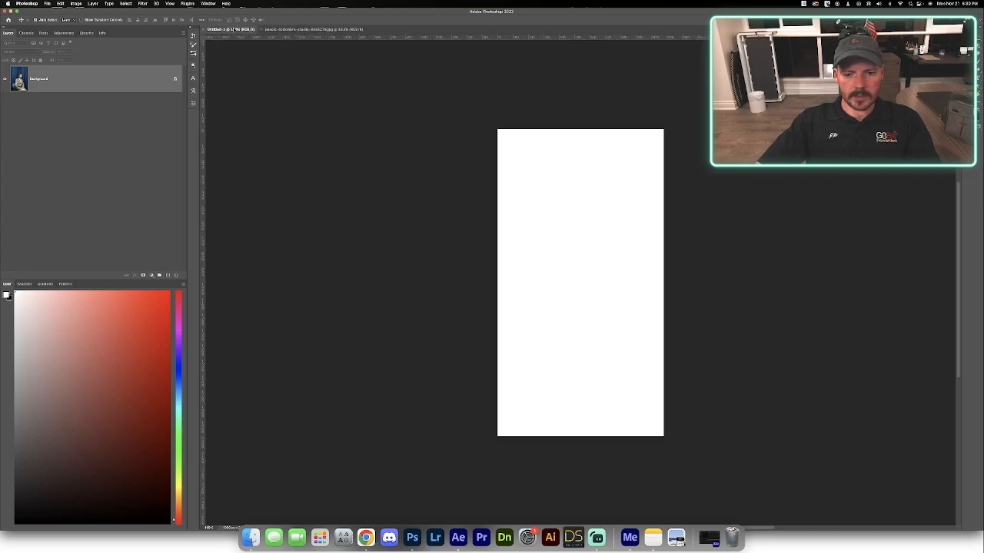
key("super+v")
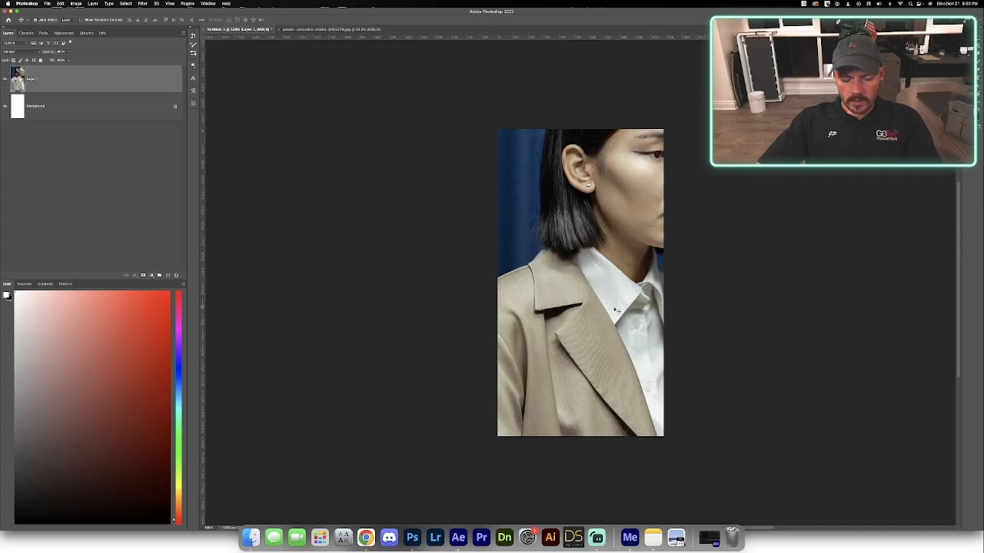
key("super+t")
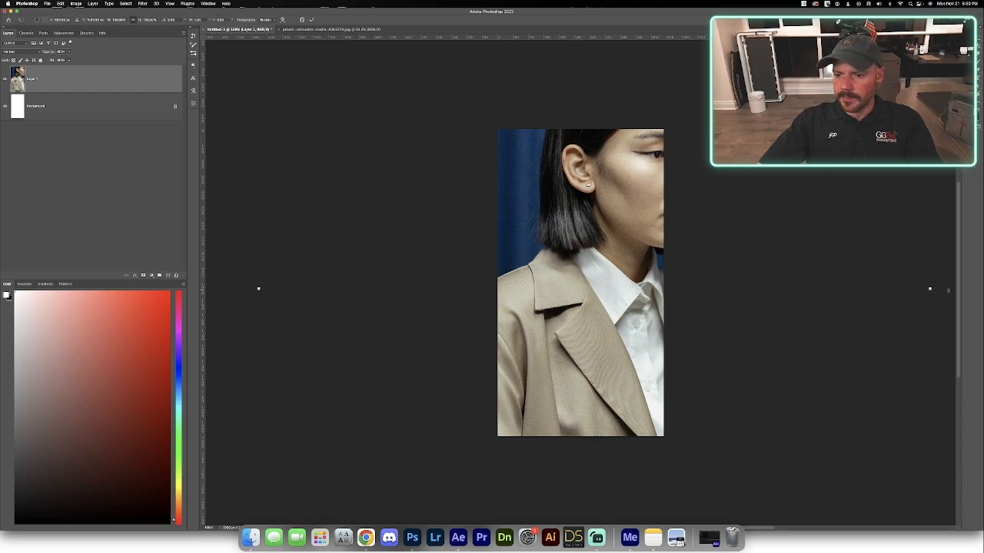
left_click_drag(916, 289, 707, 305)
left_click_drag(561, 311, 543, 293)
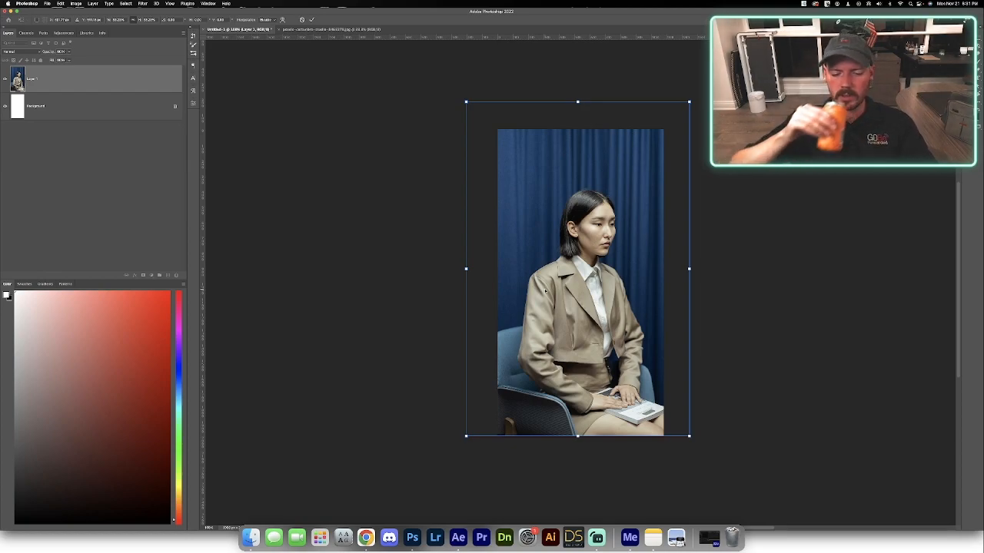
key("Return")
Select the seated model with Select Subject, copy the selection to a new layer, and hide Layer 1.
key("w")
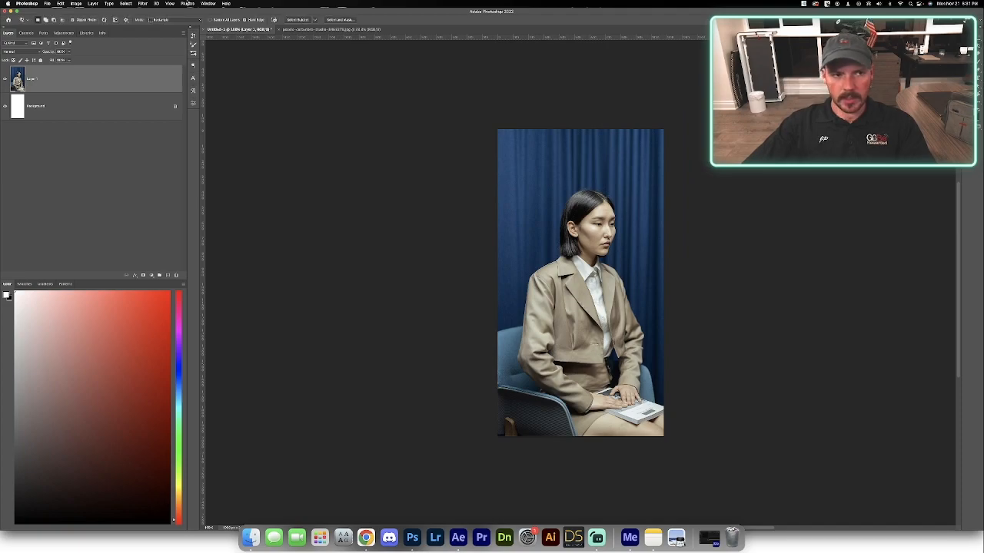
left_click(298, 19)
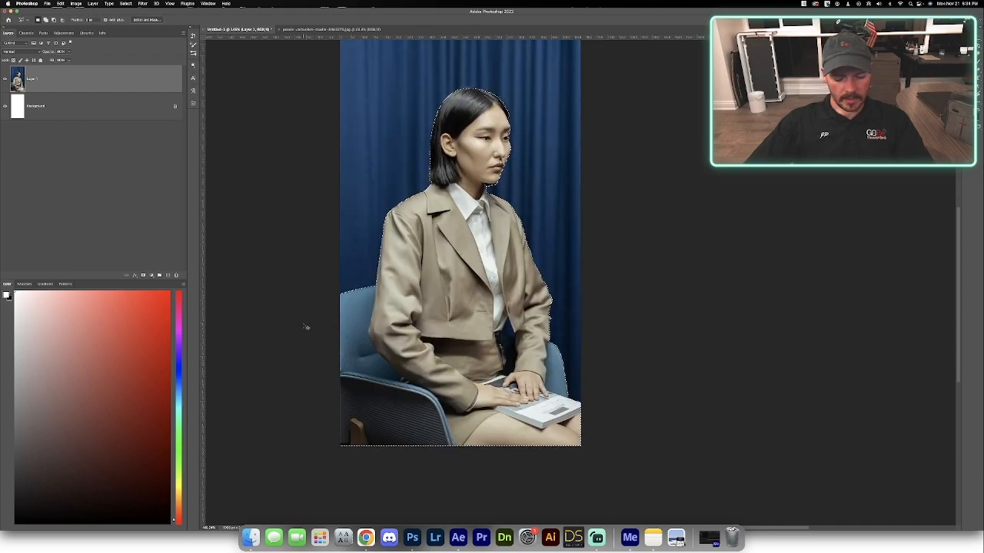
key("super+j")
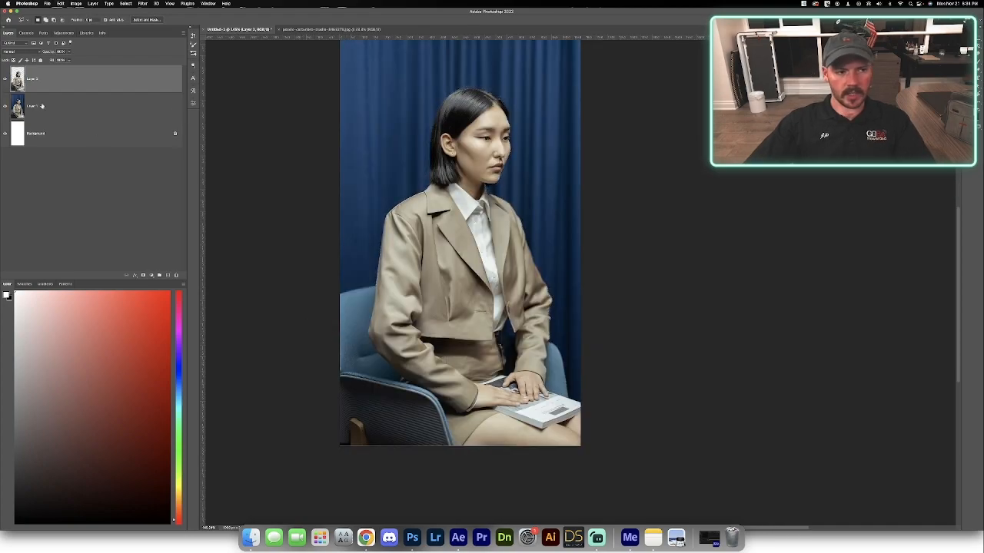
left_click(6, 108)
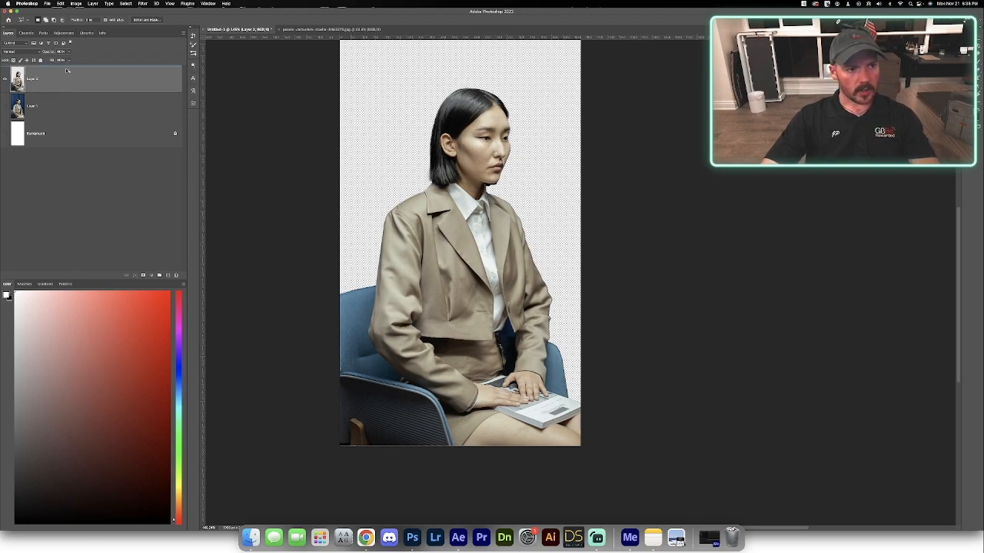
Duplicate the model cut-out, hide Layer 2, and desaturate the copy.
key("super+j")
left_click(77, 113)
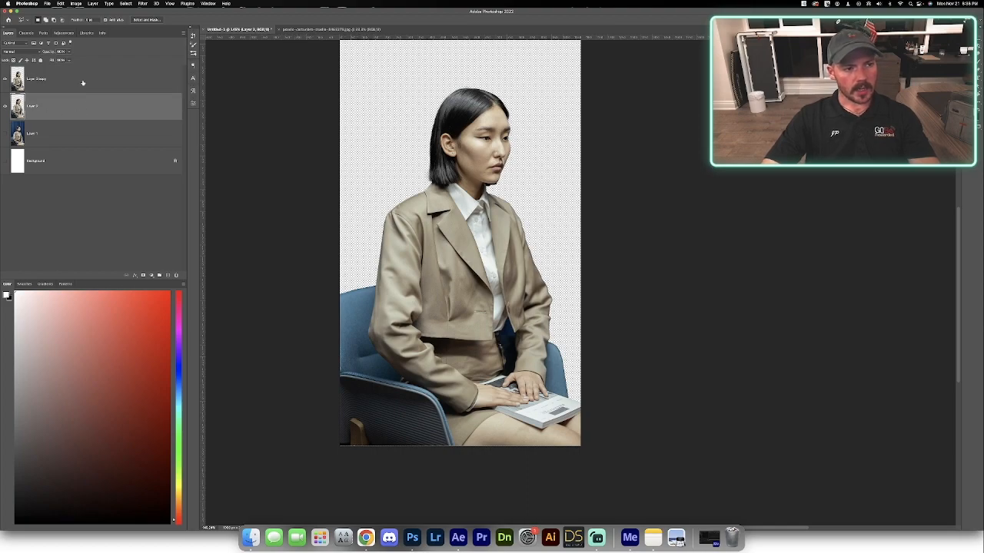
left_click(82, 83)
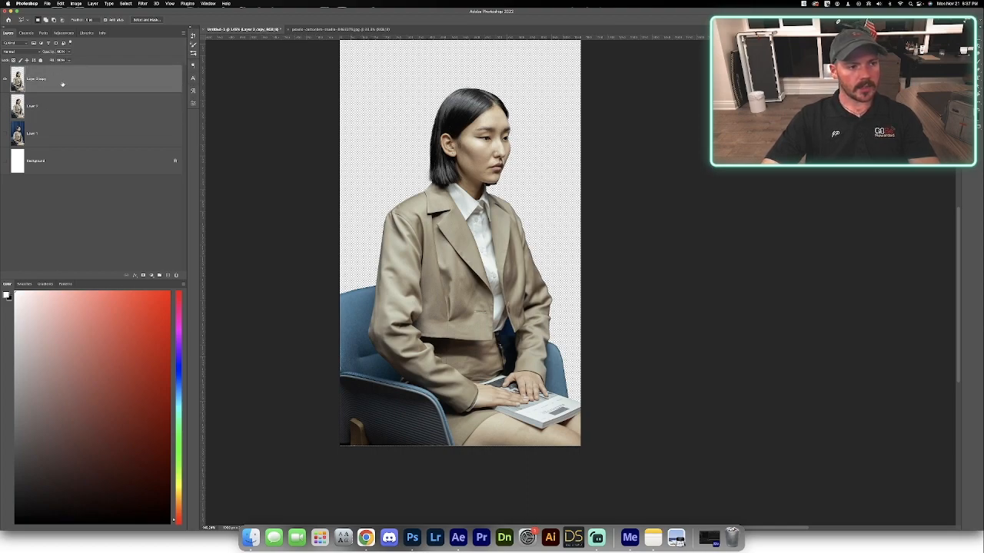
key("shift+super+u")
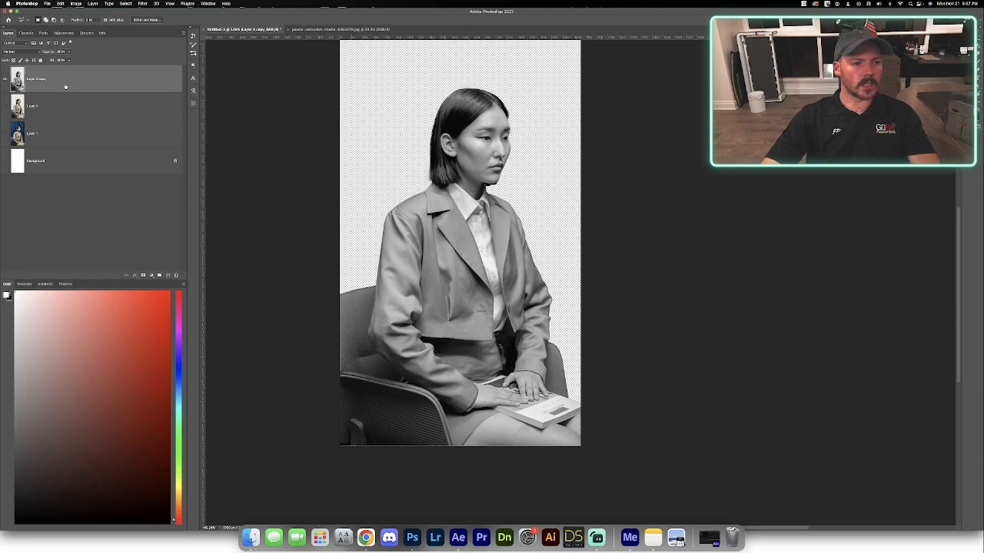
Duplicate the desaturated model layer and invert the new copy's tones.
key("super+j")
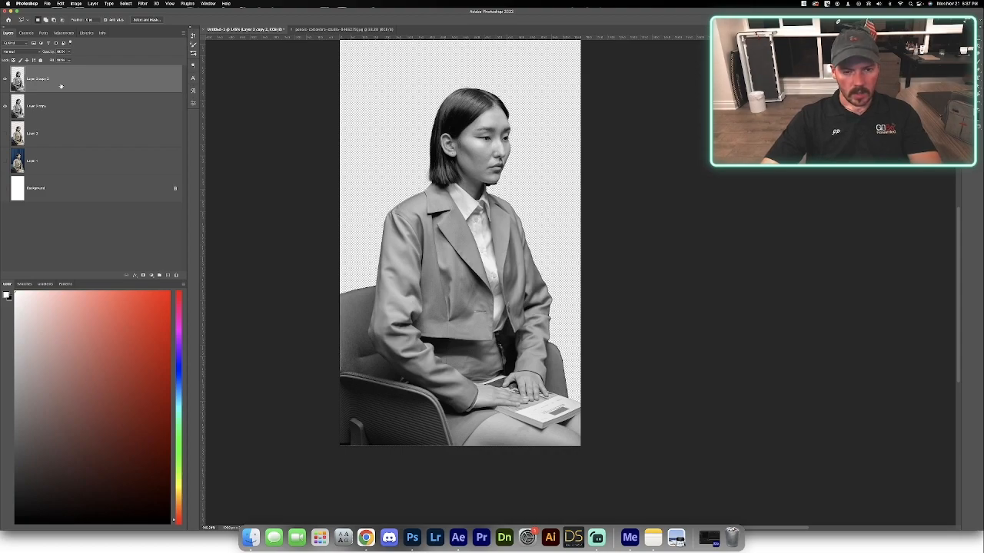
key("super+i")
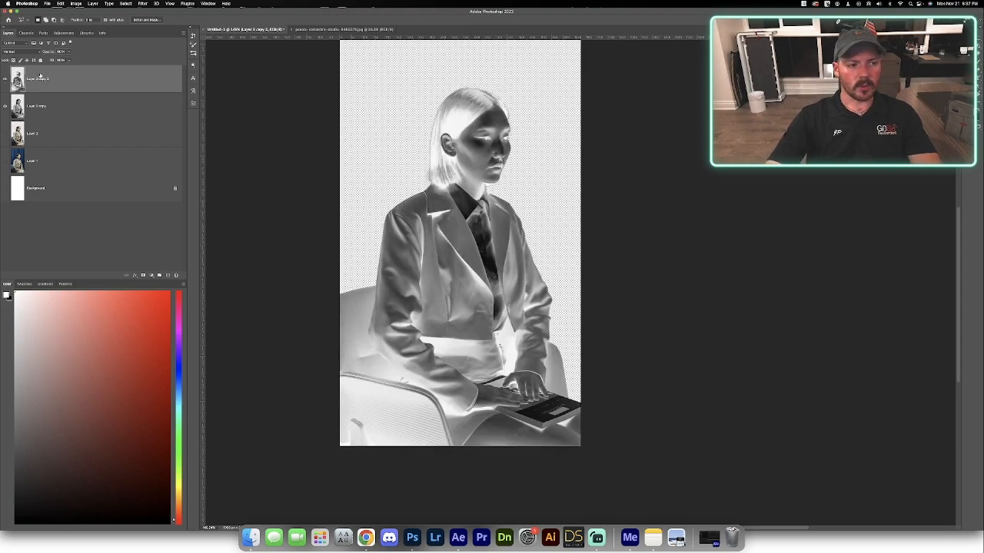
Try to export the desaturated model layer on its own, with the inverted copy hidden.
left_click(5, 79)
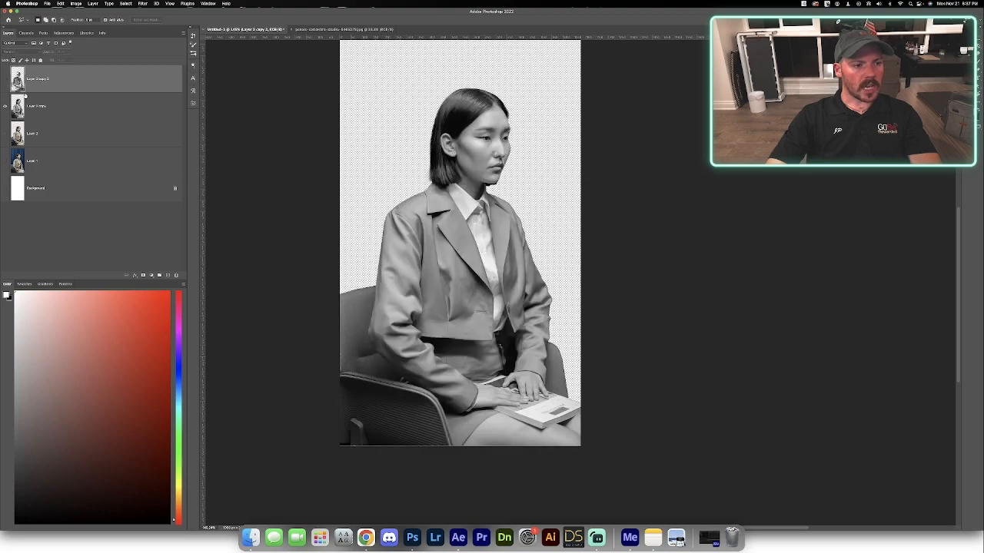
left_click(77, 110)
key("alt+shift+super+w")
key("Escape")
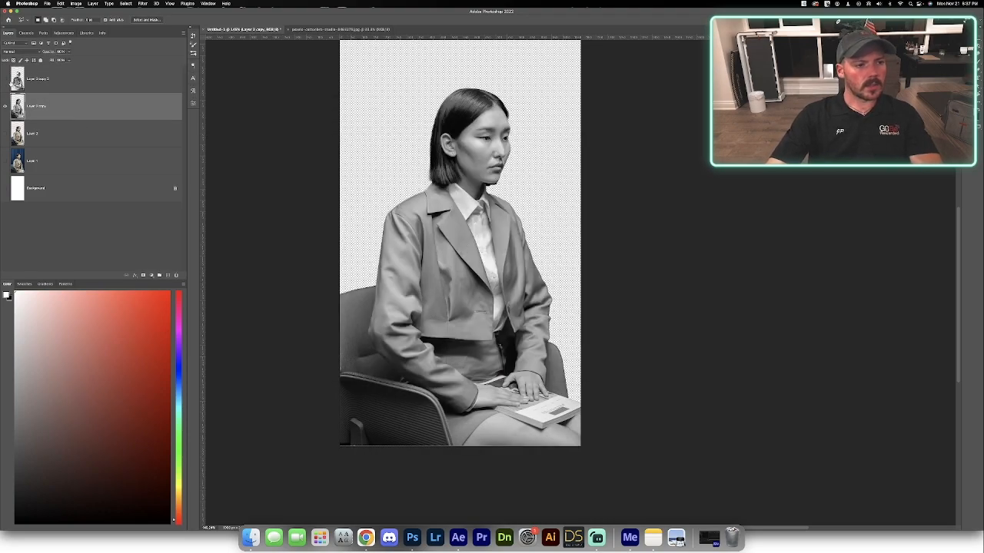
Show only the inverted model layer and export it as a transparent PNG named Model Inverted.
left_click(4, 108)
left_click(6, 80)
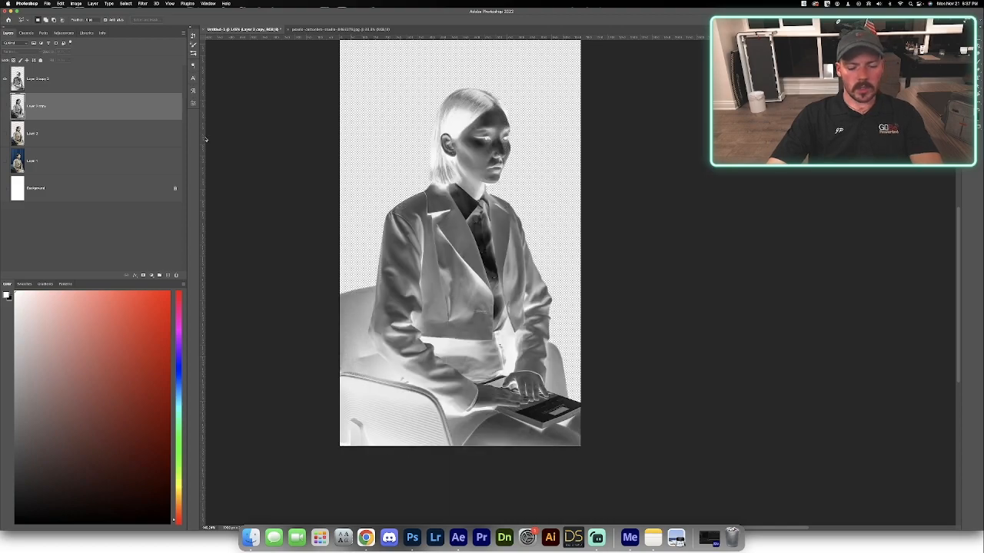
key("alt+shift+super+w")
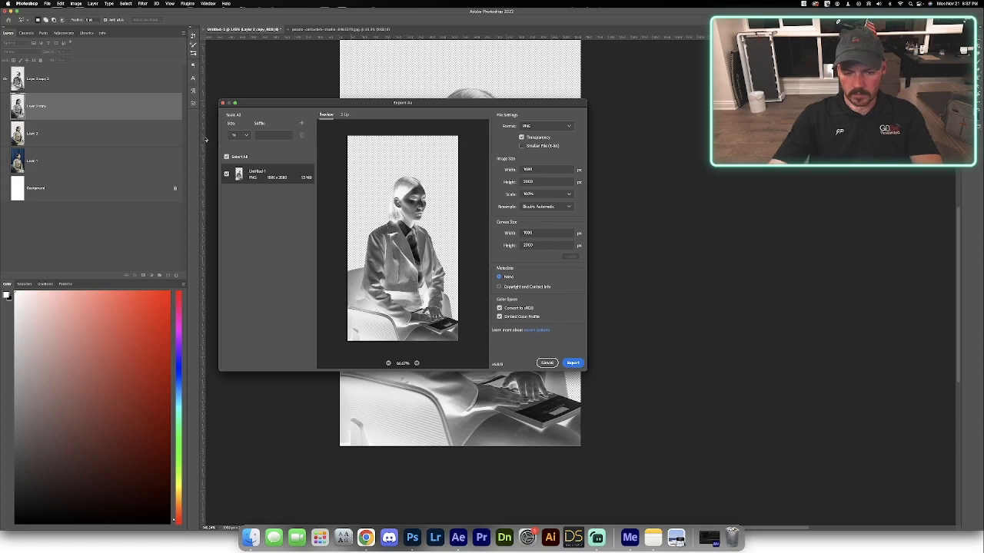
left_click(570, 363)
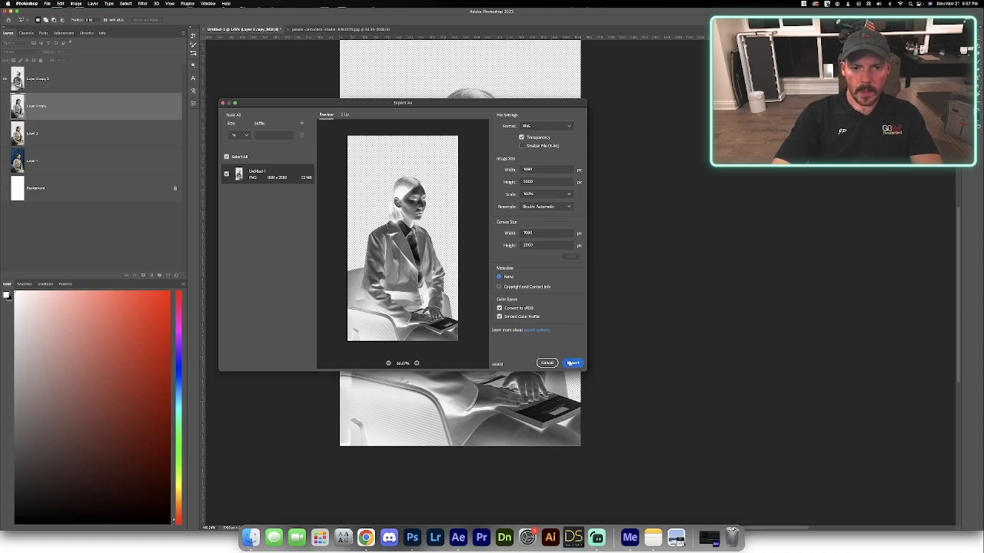
type("Model Inverted.png")
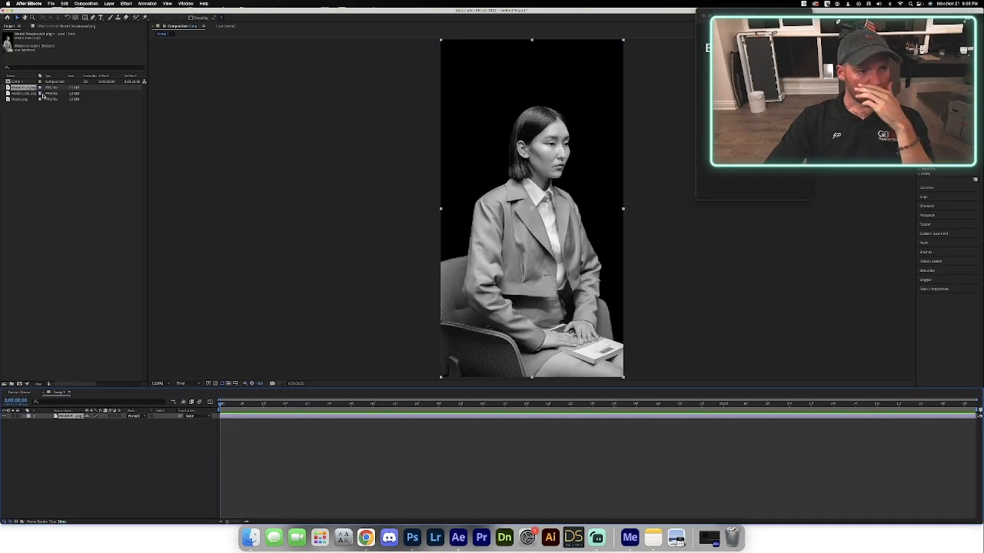
In After Effects, add the inverted model image to Comp 1 and place a duplicate of the desaturated layer above it.
left_click(43, 93)
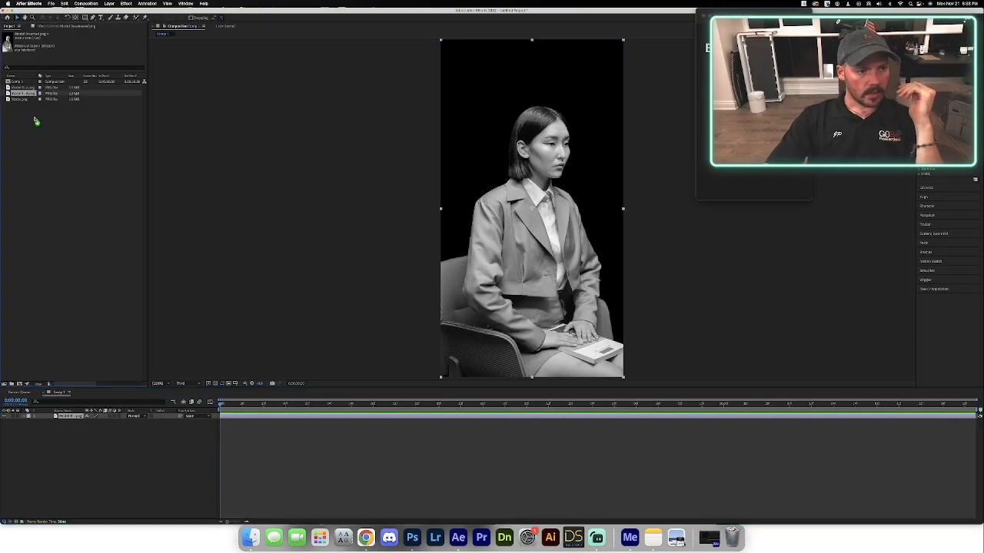
left_click_drag(74, 378, 68, 417)
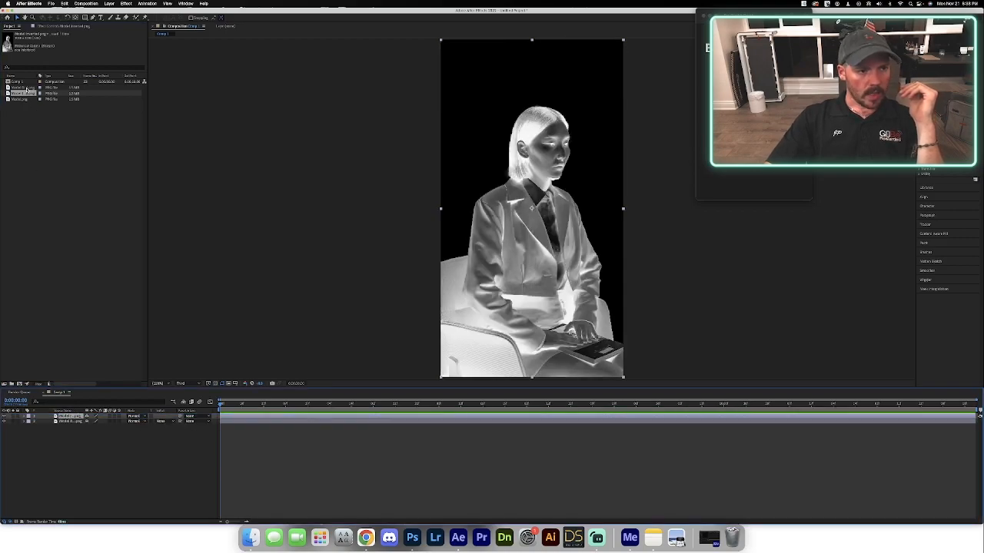
left_click(71, 421)
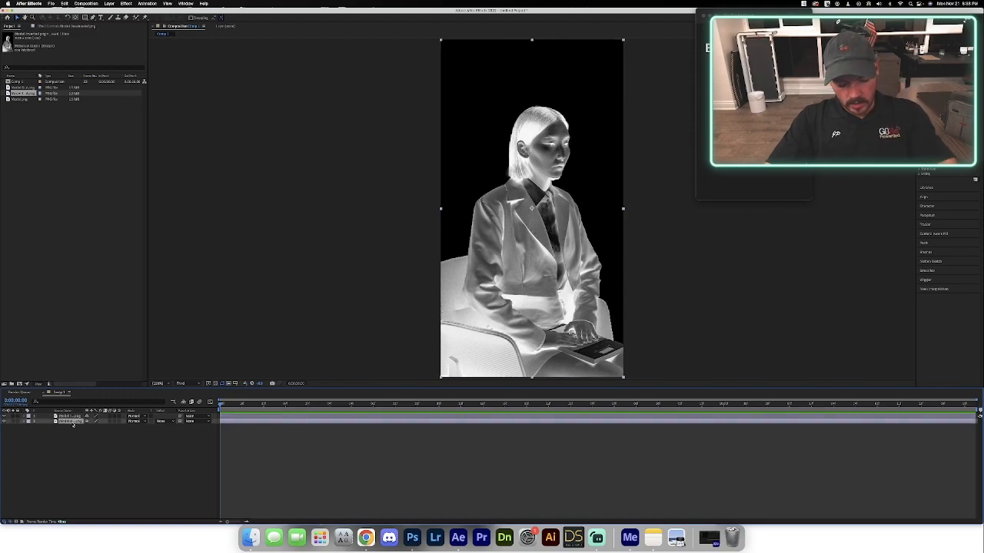
key("super+d")
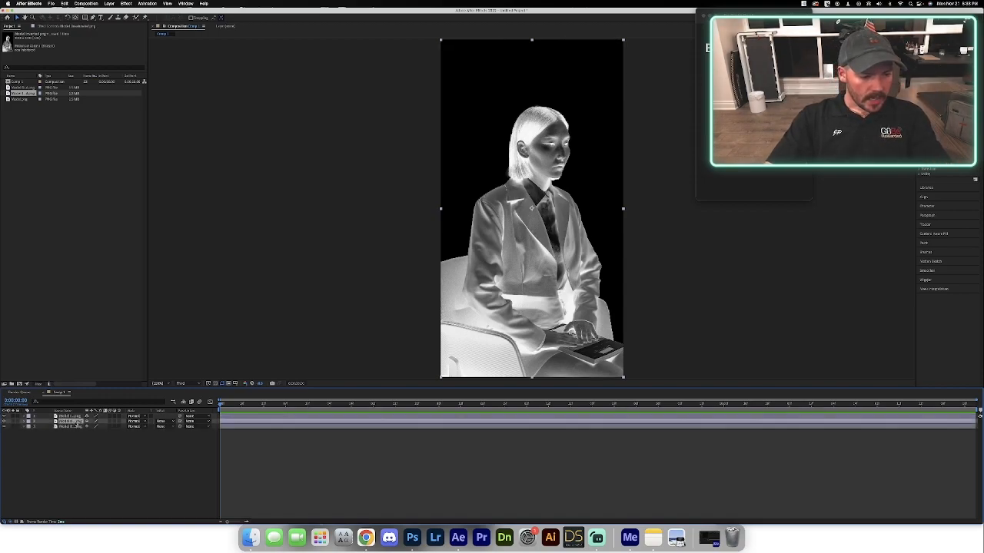
left_click_drag(68, 422, 69, 414)
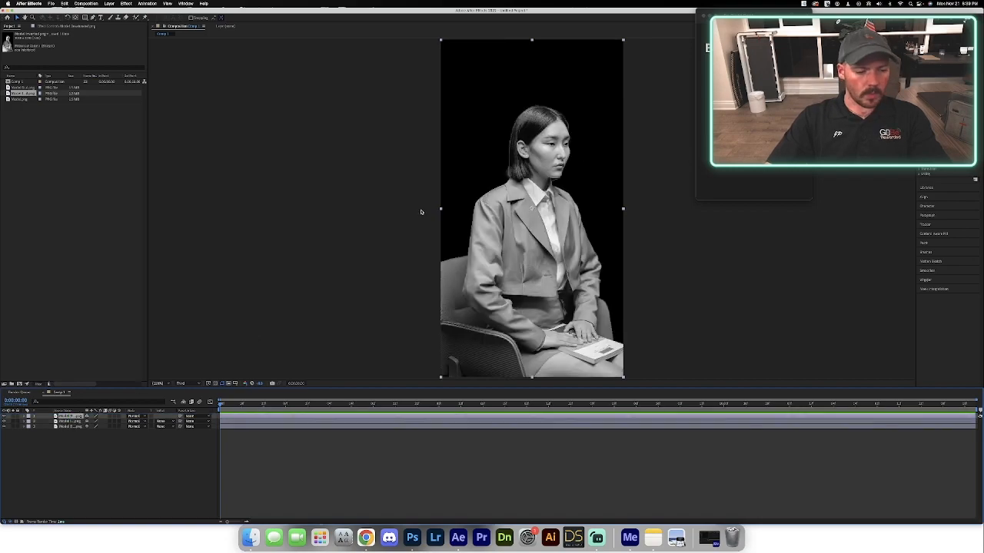
Set the blending mode of the top two model layers to Classic Difference.
left_click(73, 426, "shift")
left_click(68, 432)
left_click(66, 416)
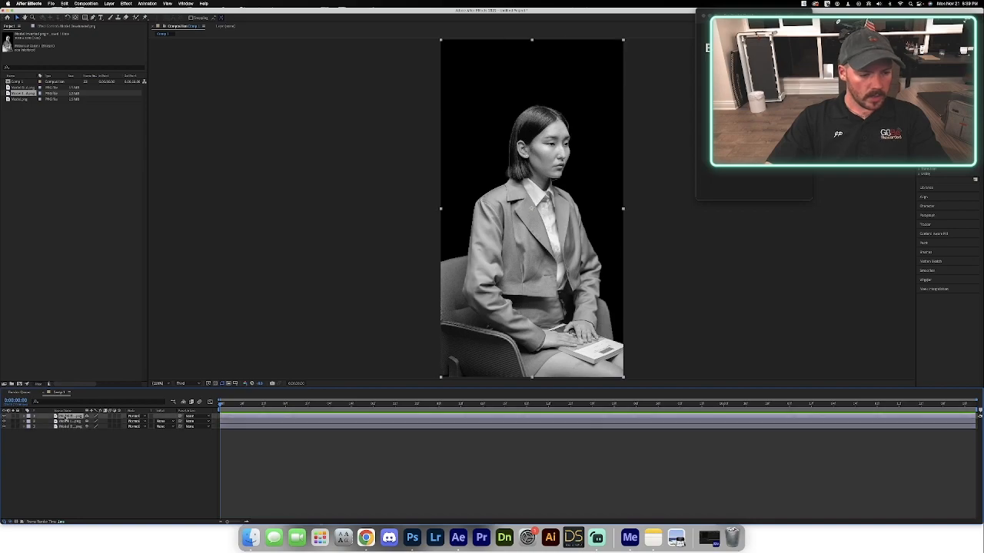
left_click(67, 421, "shift")
left_click(146, 421)
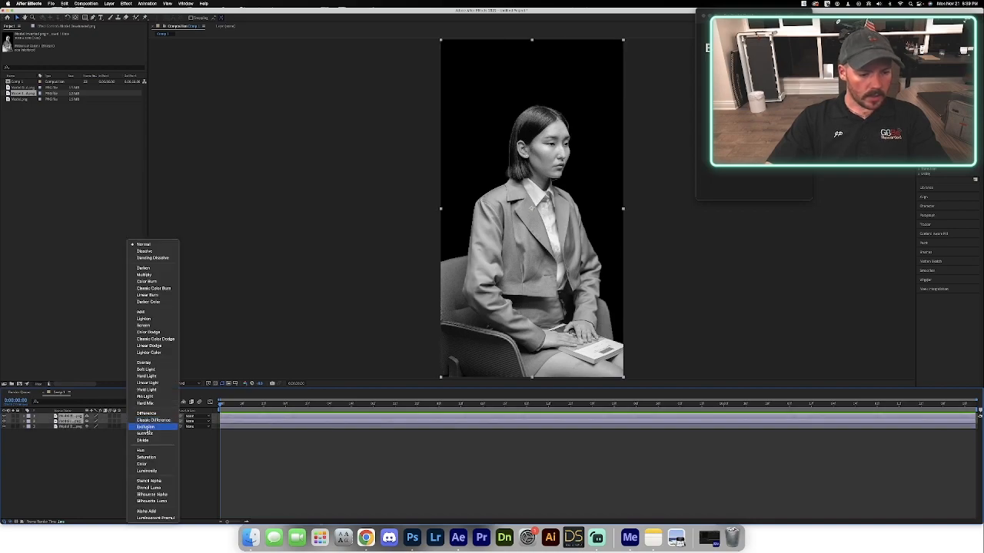
left_click(156, 421)
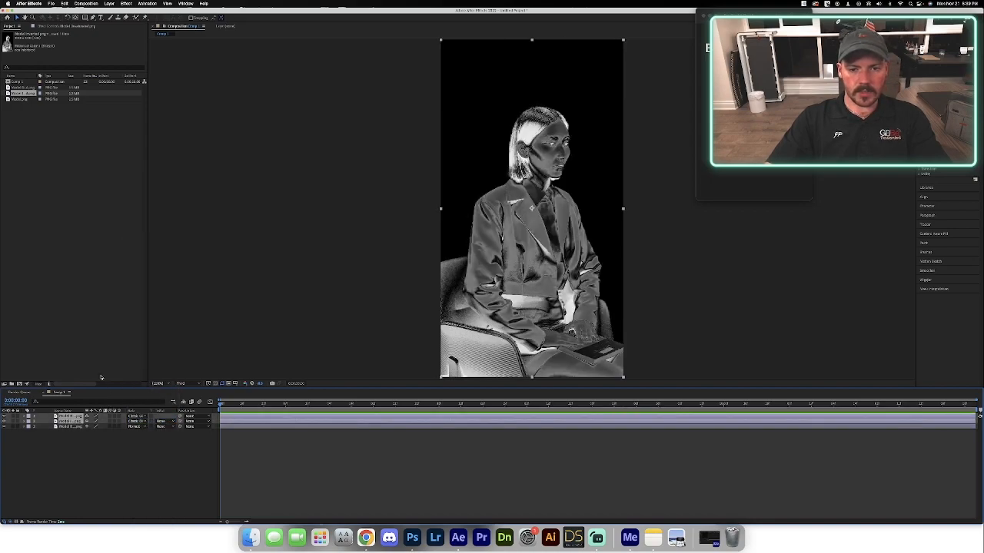
Deselect the layers and set the composition preview resolution to Full.
left_click(107, 327)
left_click(190, 383)
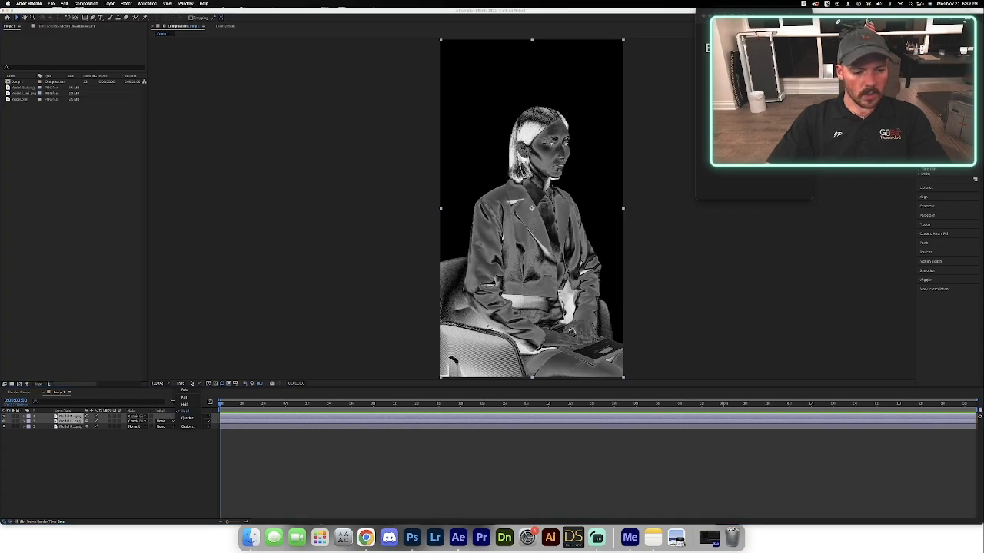
left_click(189, 397)
left_click(301, 241)
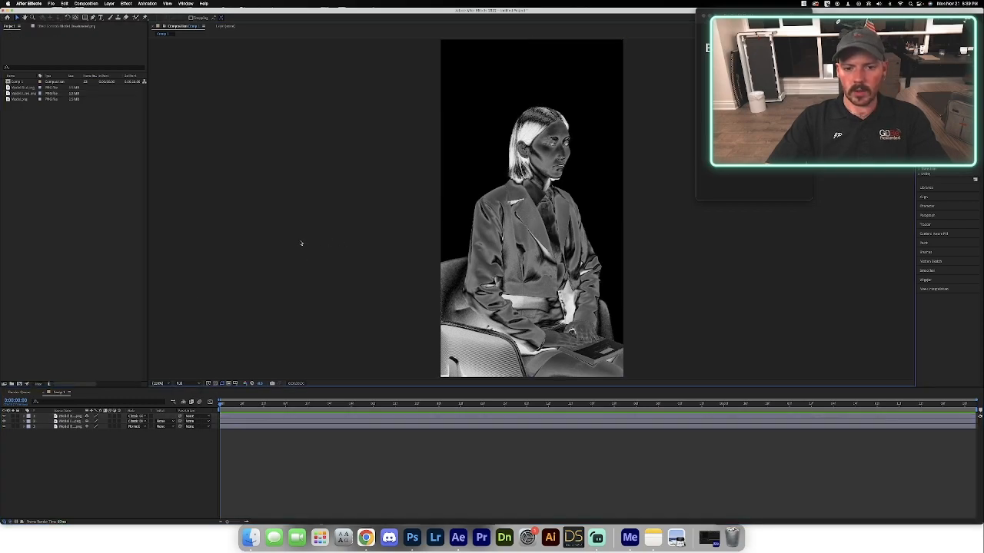
scroll(557, 196, "up", 1)
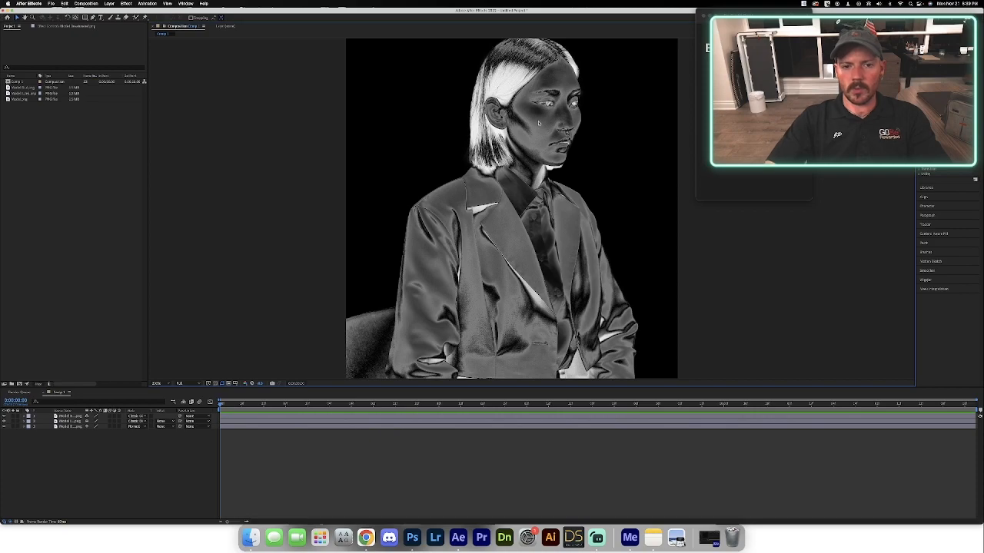
scroll(516, 185, "up", 2)
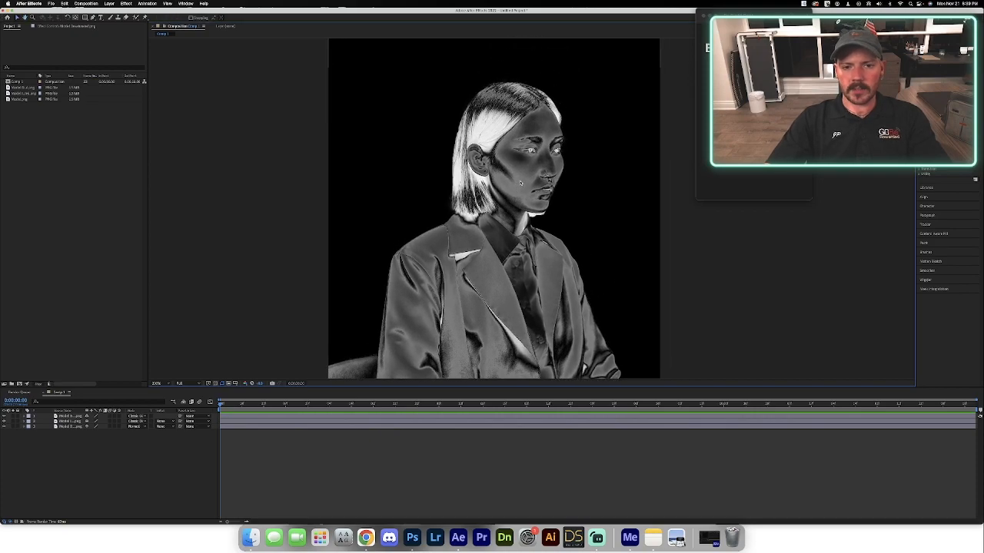
scroll(516, 185, "up", 1)
Create a new black solid named Color Layer above the model layers in Comp 1.
right_click(56, 440)
mouse_move(67, 444)
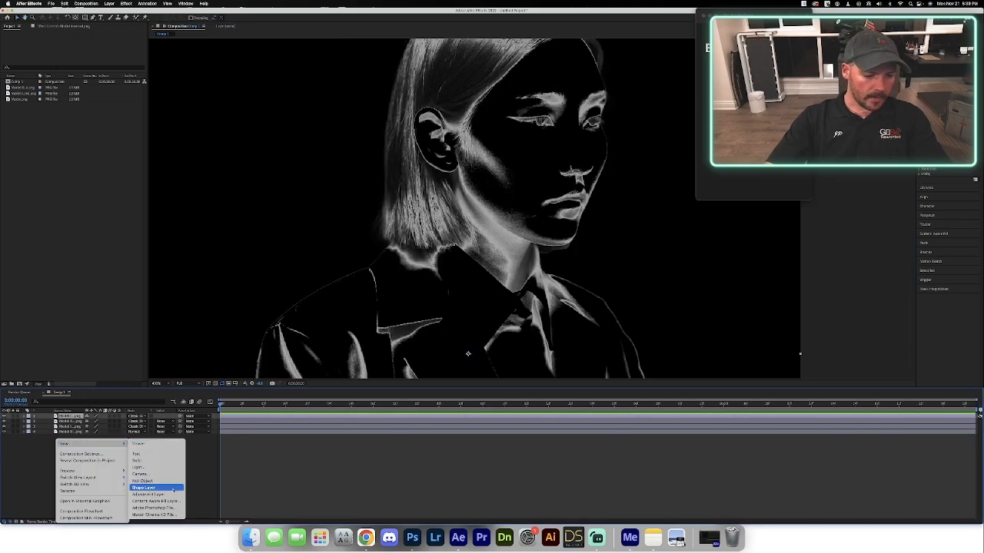
left_click(167, 462)
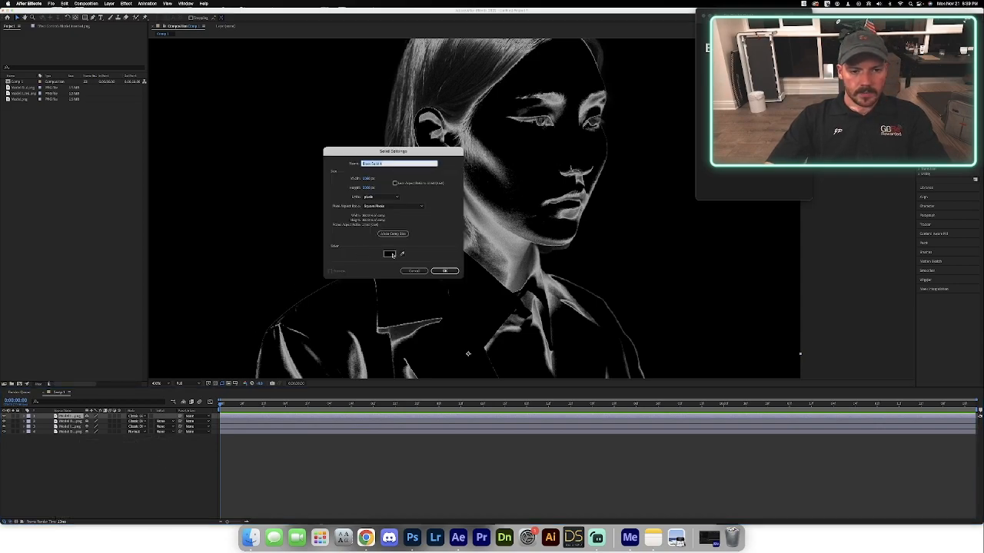
type("c")
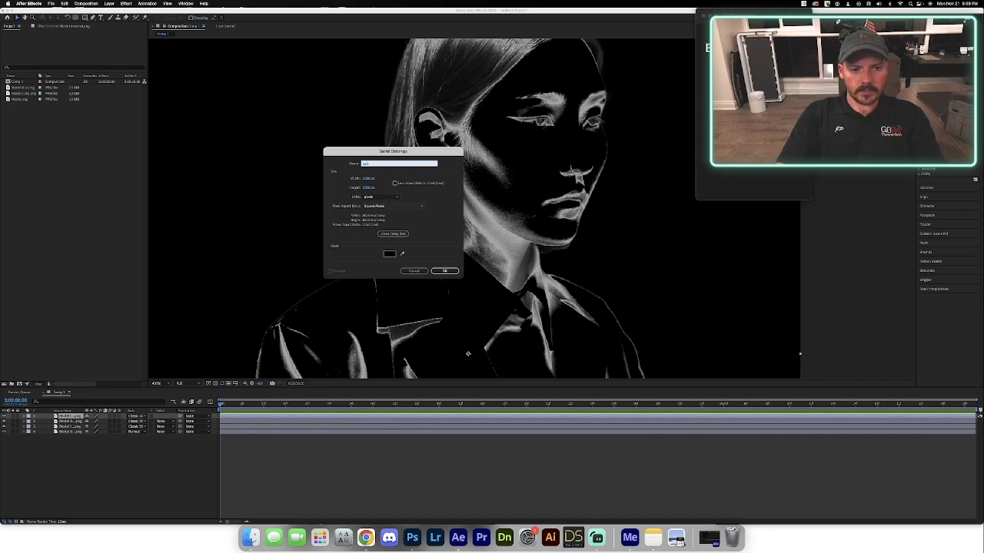
type("olo")
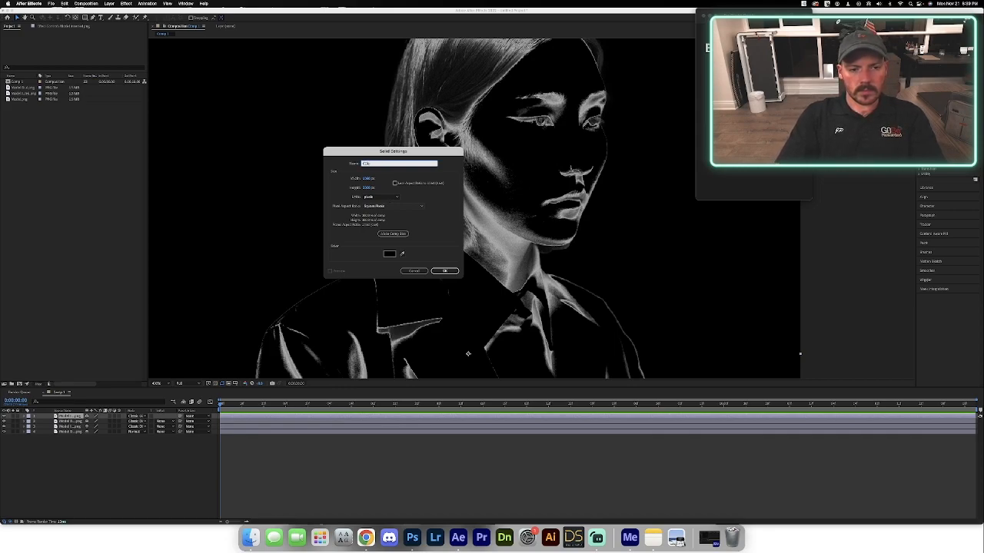
type("r Layer")
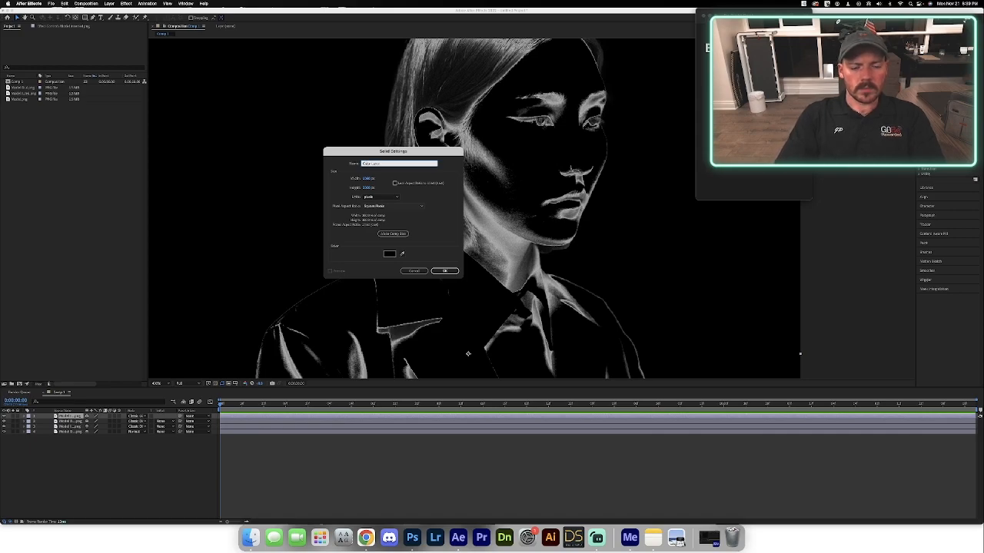
key("Return")
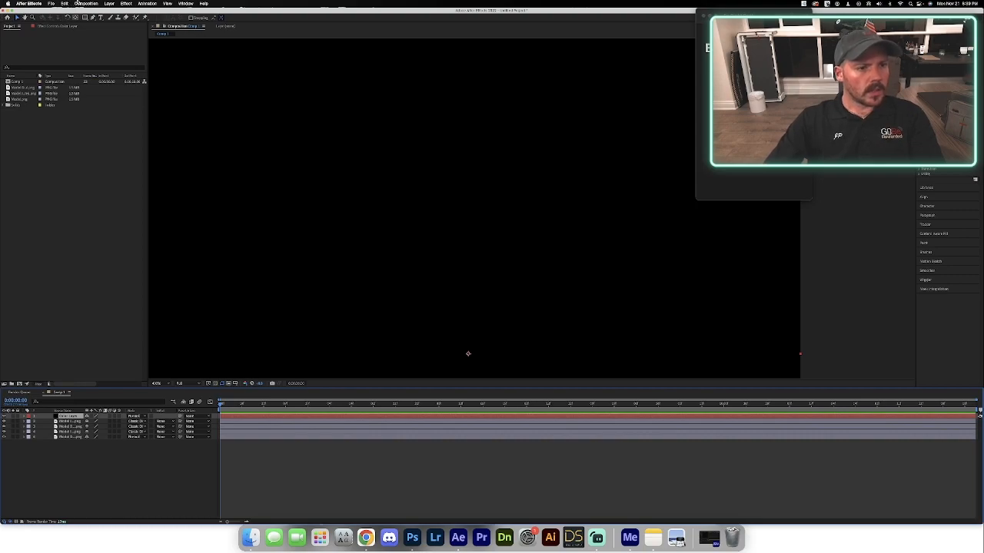
Change the Color Layer solid's color to pure red in its solid settings.
left_click(86, 4)
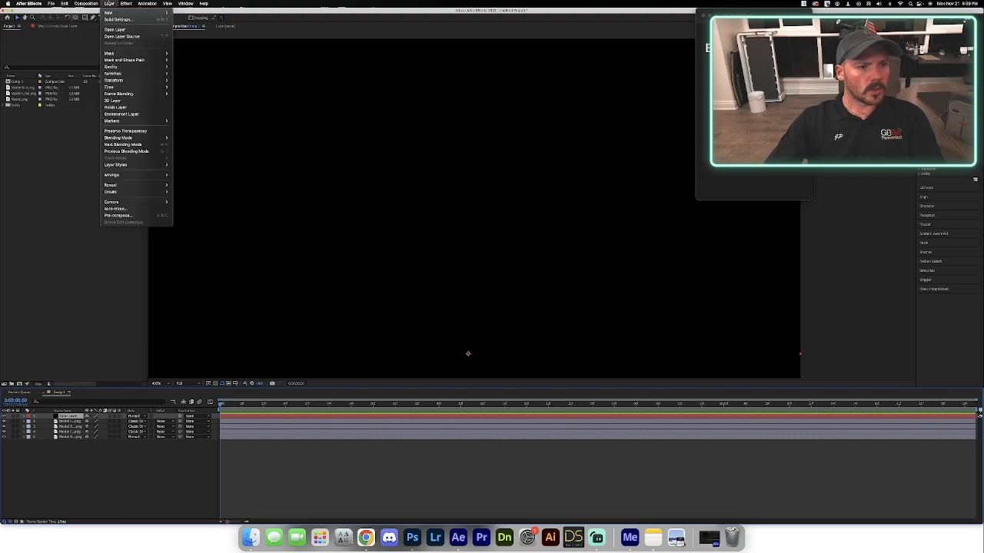
left_click(117, 20)
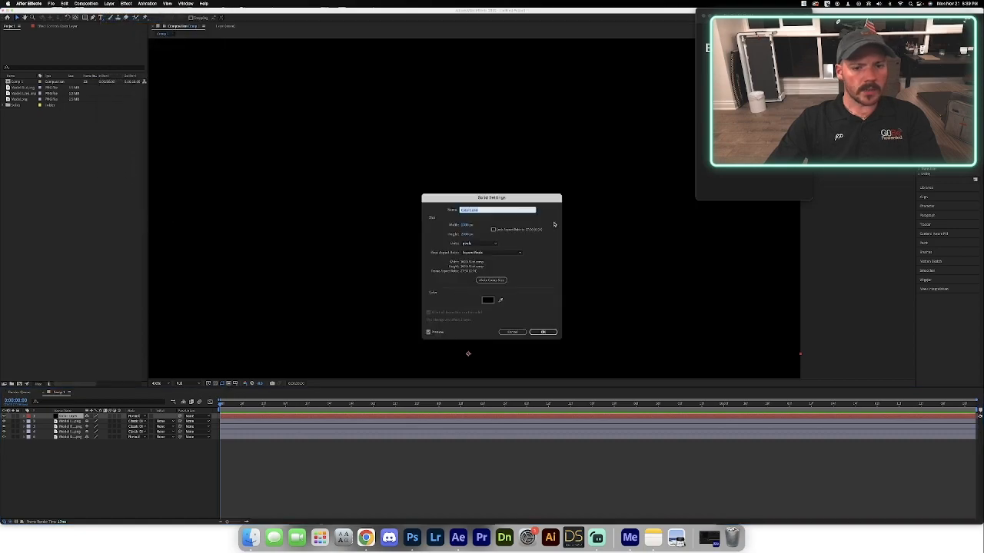
left_click(489, 300)
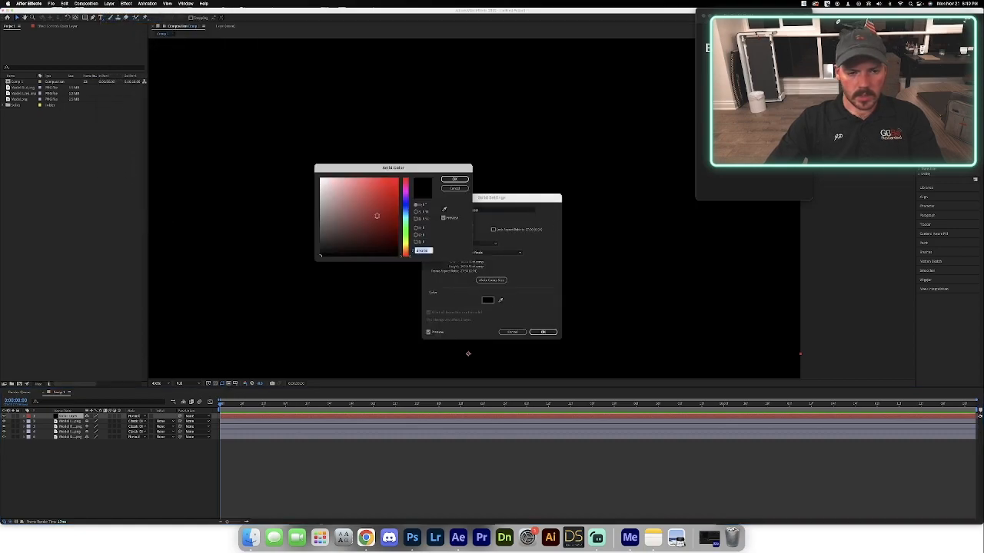
left_click_drag(377, 216, 451, 150)
left_click(456, 179)
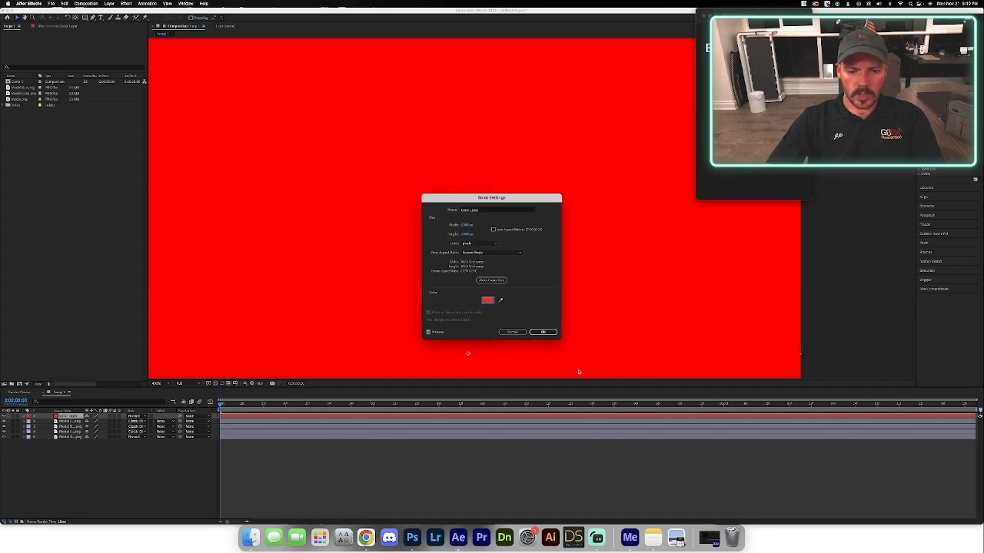
left_click(543, 332)
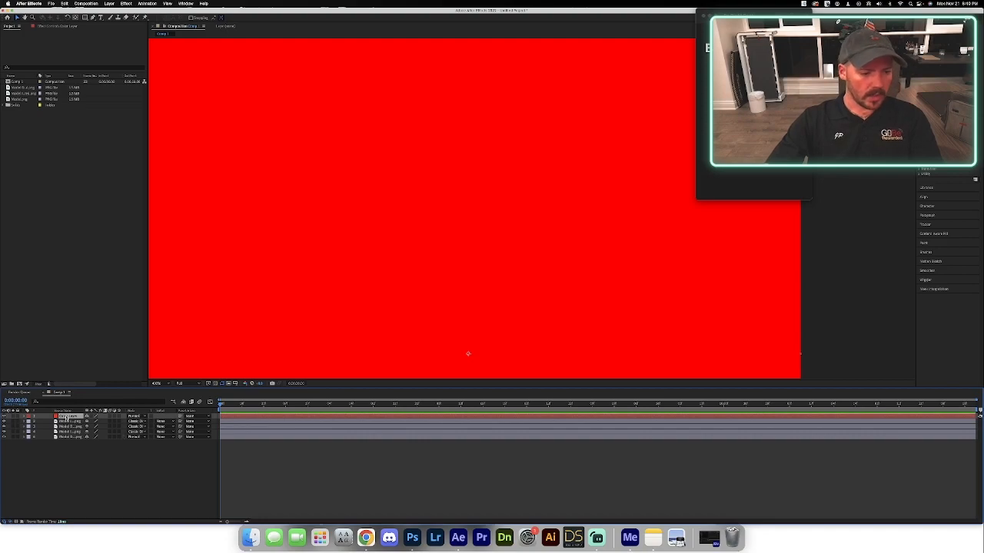
Set the Color Layer's blending mode to Classic Difference.
left_click(146, 417)
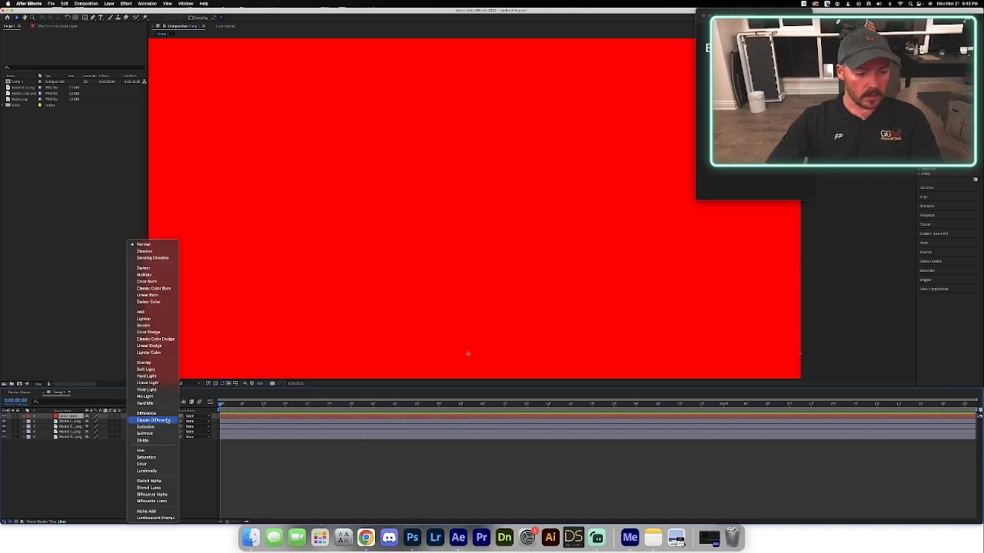
left_click(168, 422)
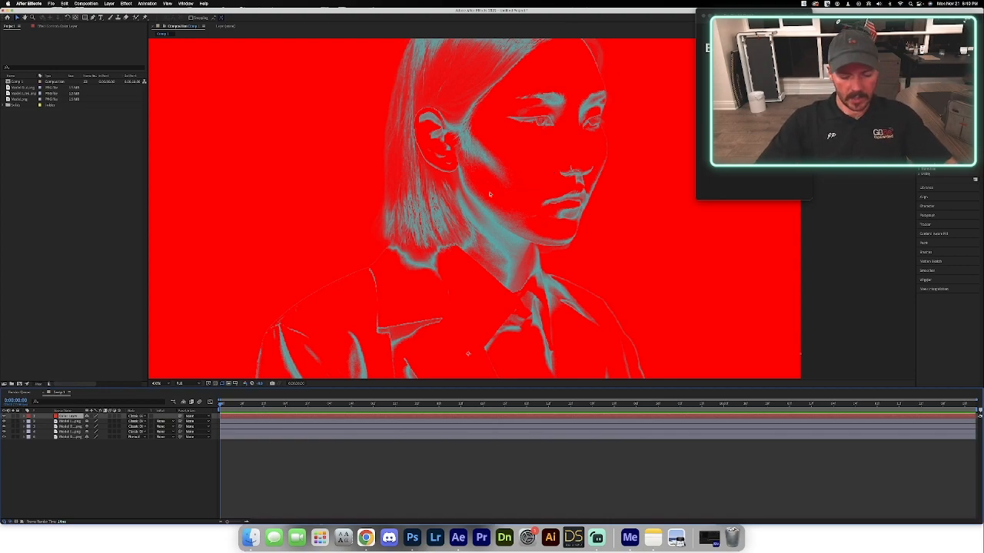
scroll(490, 193, "down", 1)
left_click_drag(479, 180, 474, 204)
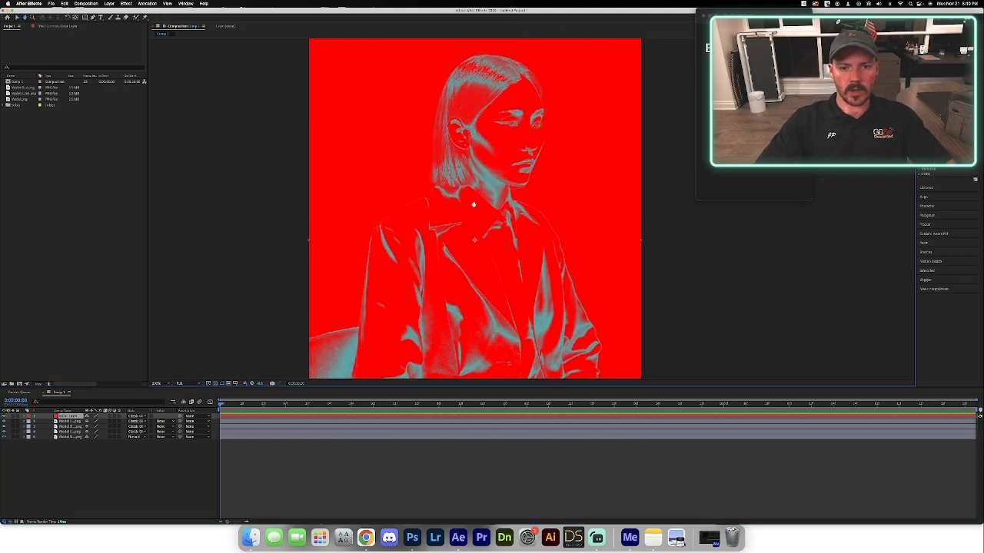
Toggle the visibility of individual model layers to compare how each combination looks under the red Color Layer.
left_click(4, 431)
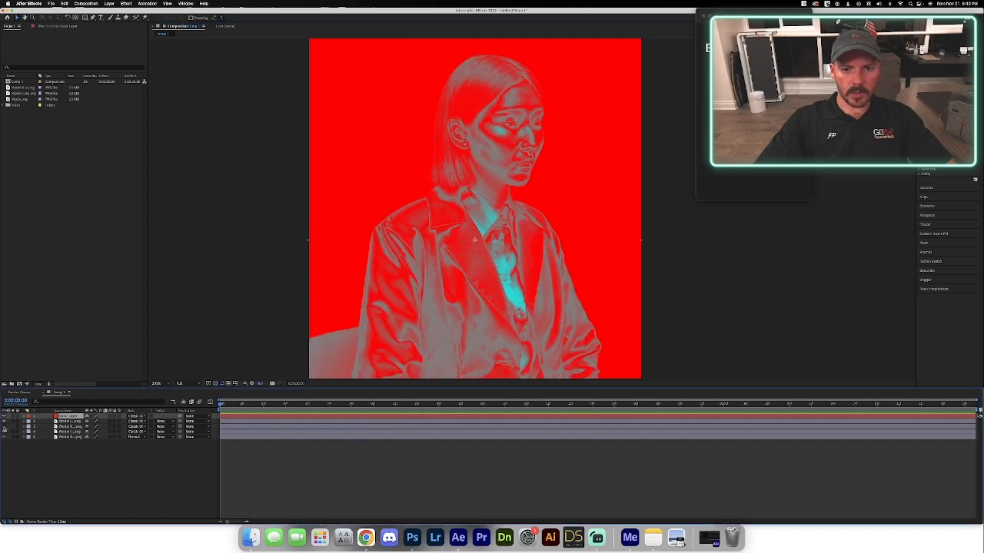
left_click(4, 430)
left_click(3, 429)
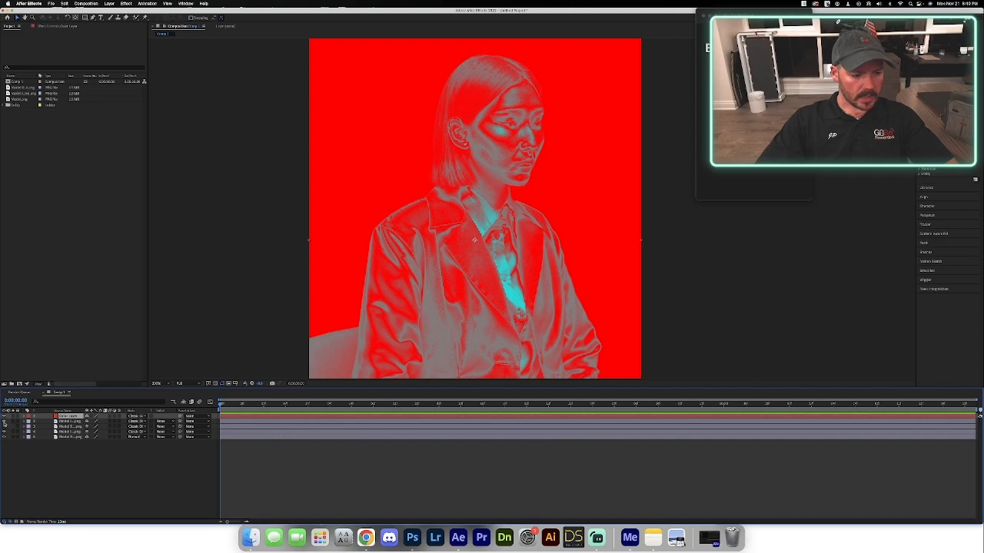
left_click(4, 424)
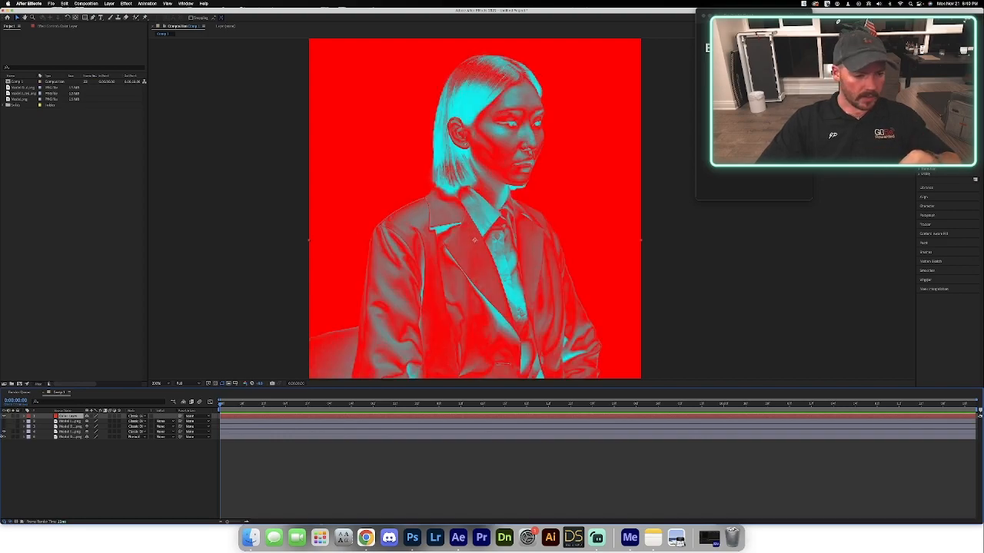
left_click(4, 432)
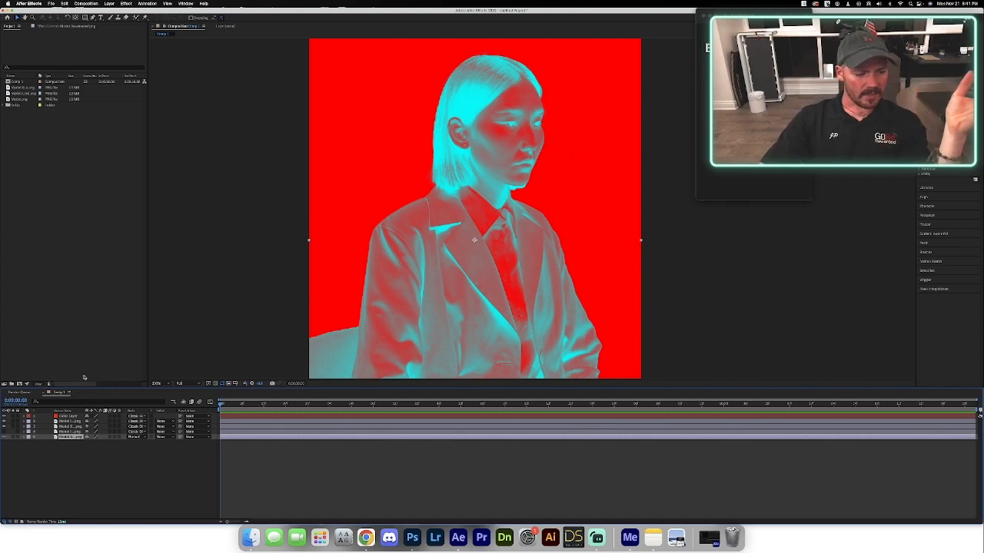
left_click(4, 433)
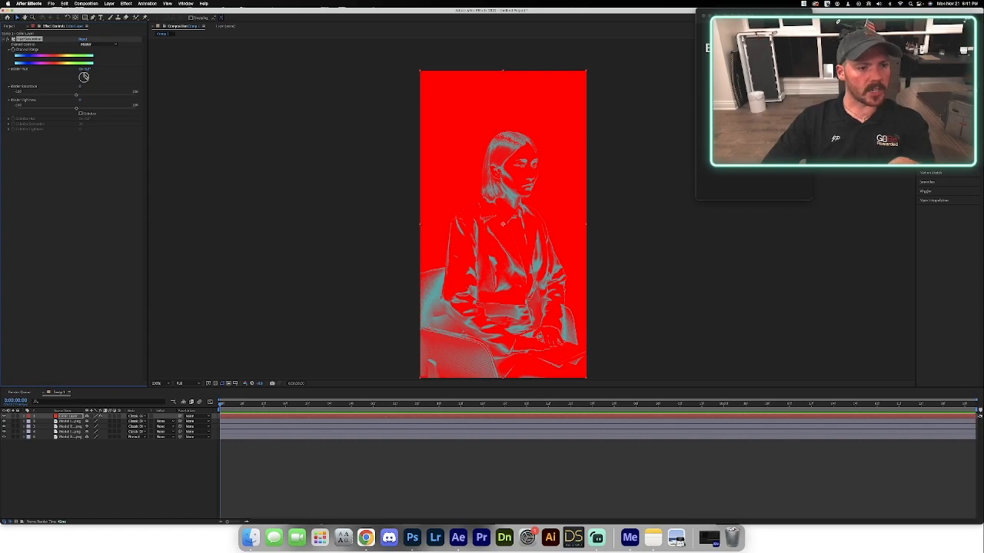
Rotate the Master Hue of the Color Layer's Hue/Saturation effect through orange to a saturated blue.
left_click_drag(83, 77, 111, 95)
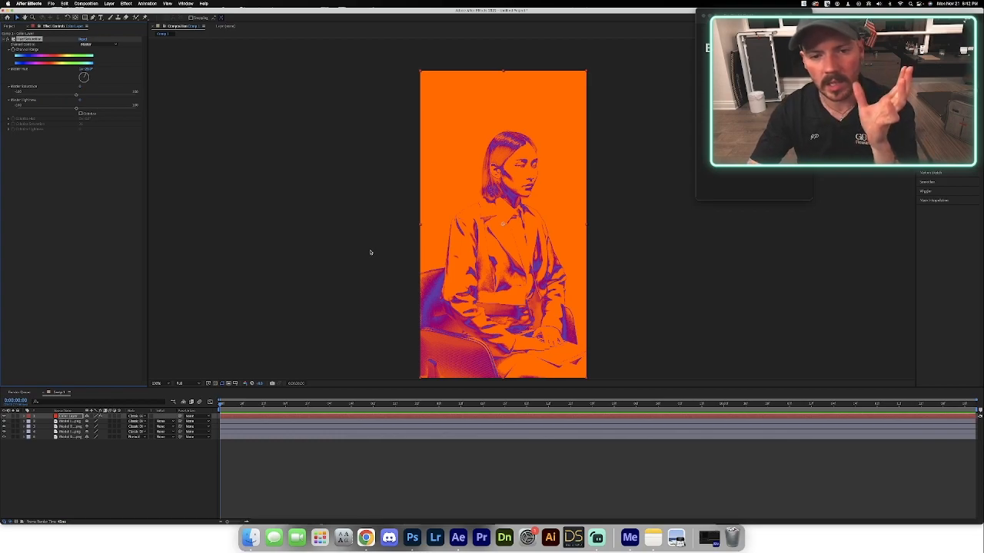
left_click(82, 83)
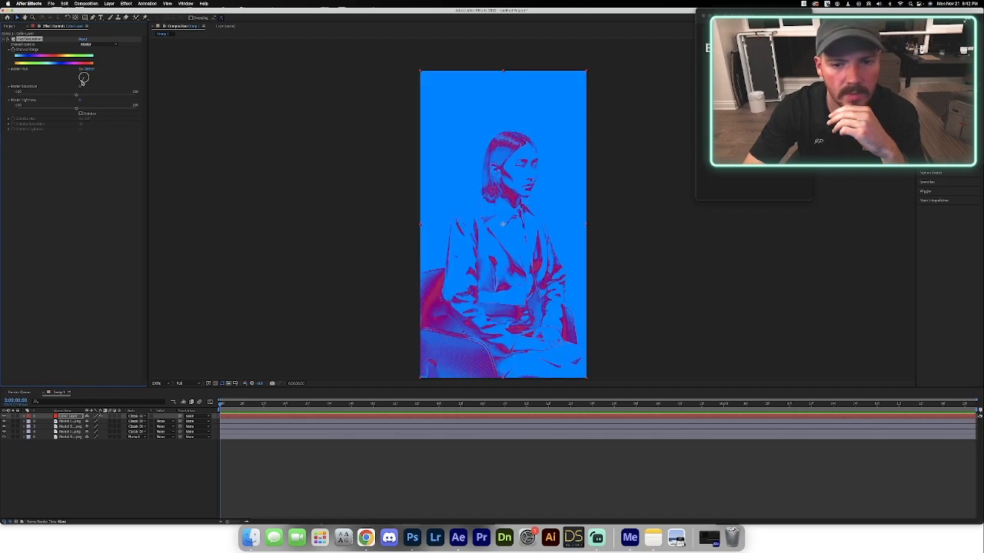
left_click_drag(83, 82, 80, 85)
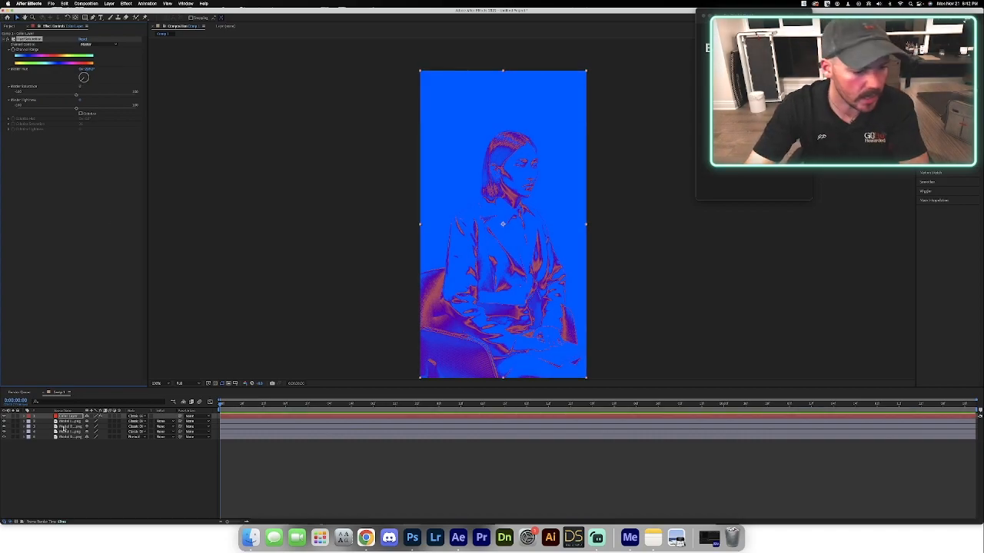
Duplicate two of the model layers beneath the Color Layer.
left_click(66, 421)
key("super+d")
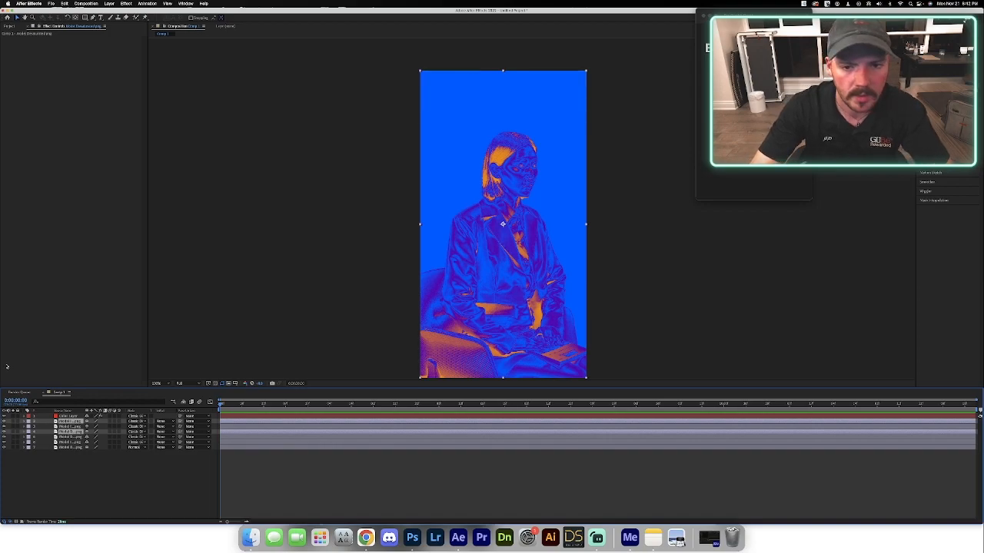
left_click(74, 466)
left_click(70, 427)
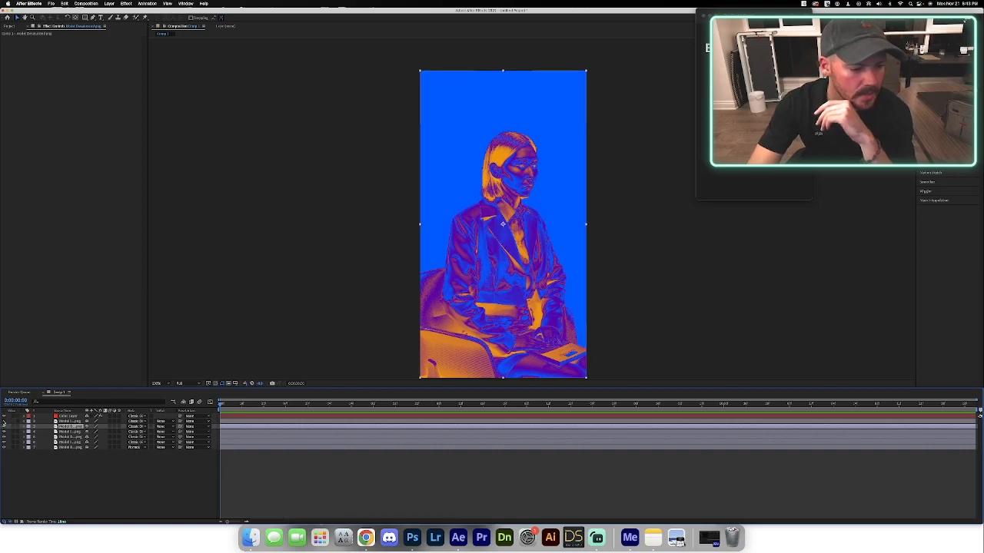
Try different model layer visibility combinations, leaving only the bottom desaturated model layer shown beneath the Color Layer.
left_click(4, 427)
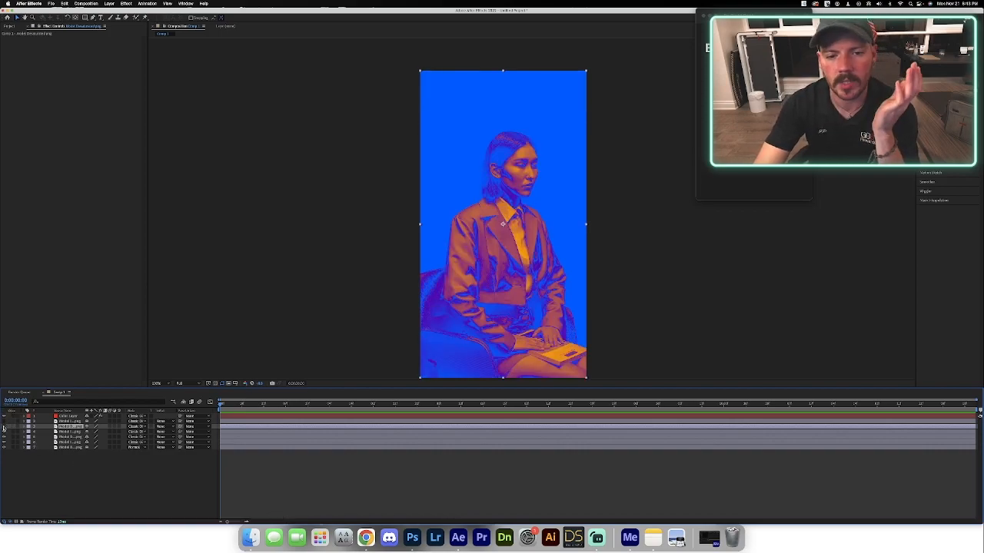
left_click(4, 428)
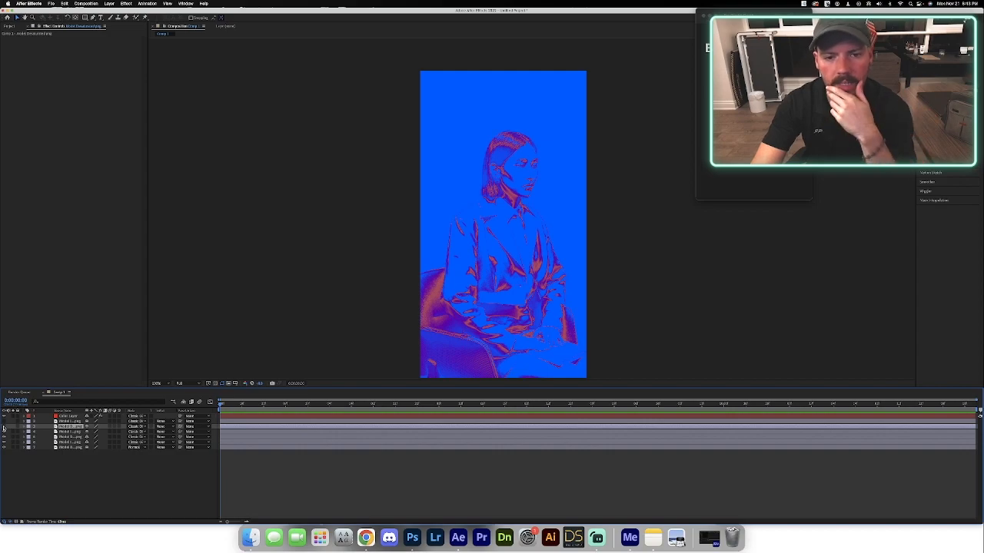
left_click(3, 427)
left_click(4, 427)
left_click(4, 432)
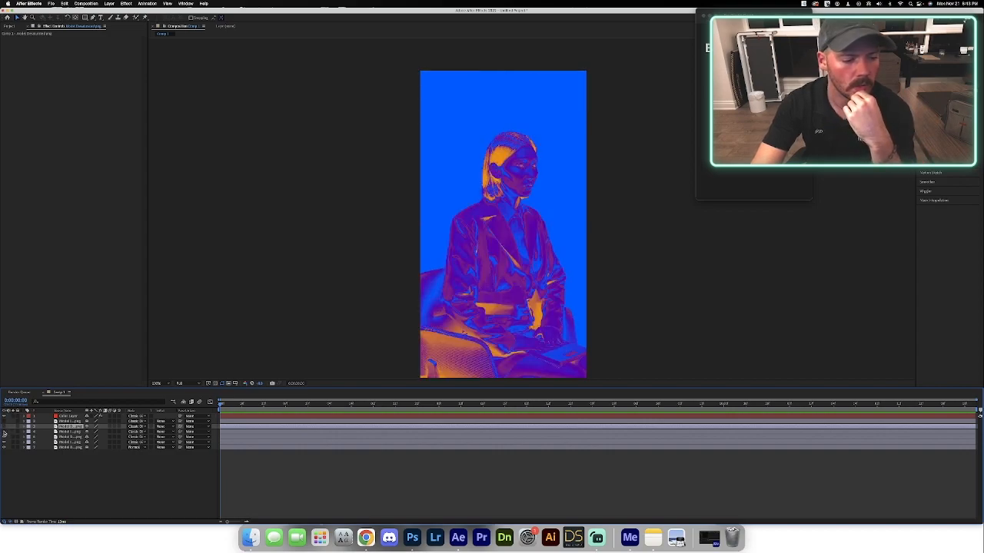
left_click(4, 438)
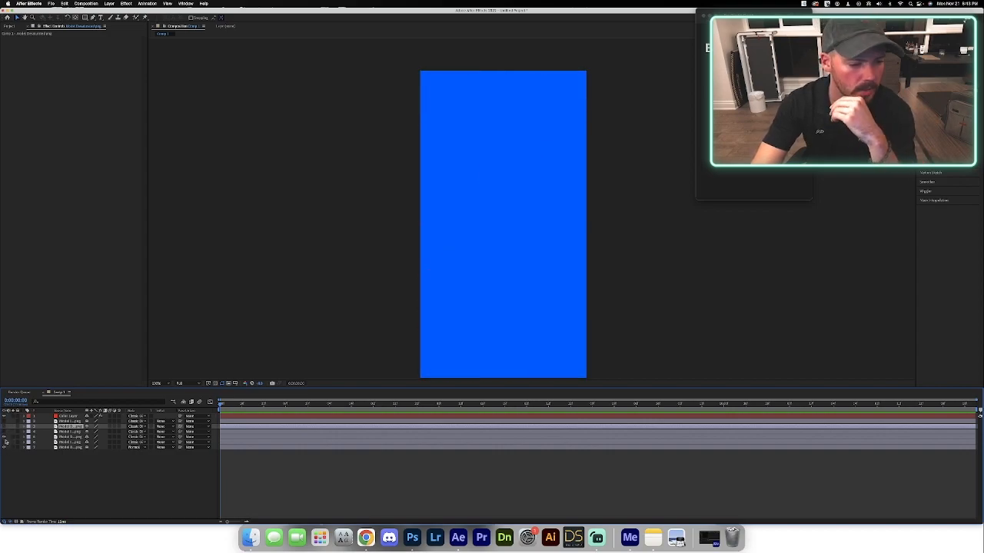
left_click(4, 437)
left_click(4, 443)
left_click(4, 443)
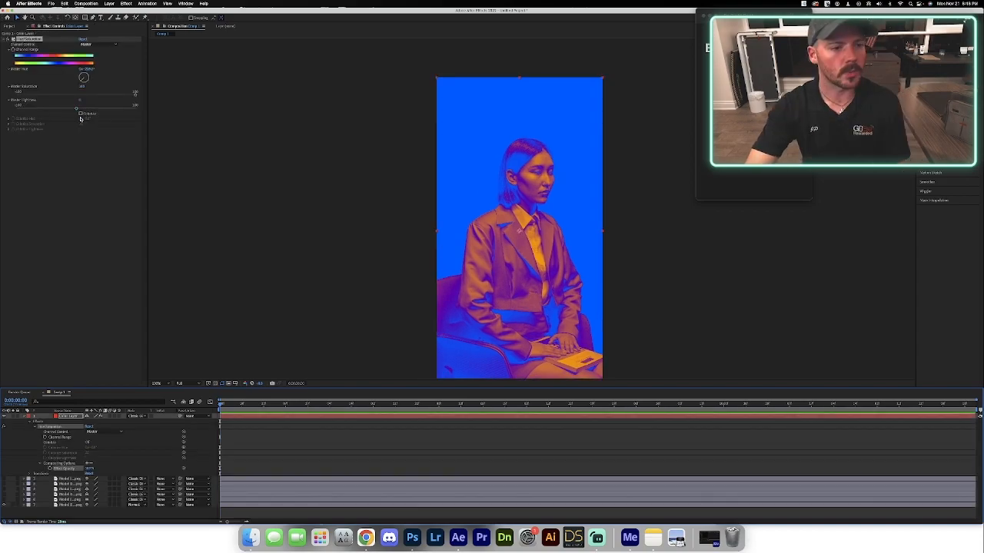
Enable Colorize in the Color Layer's Hue/Saturation effect, raise Colorize Saturation to 100 and lift Colorize Lightness slightly.
left_click(81, 118)
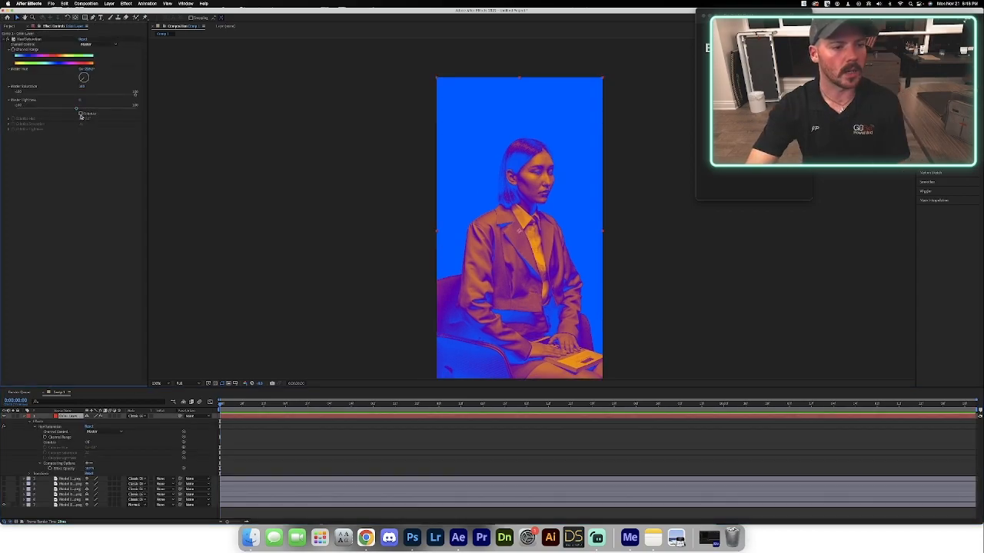
left_click(81, 114)
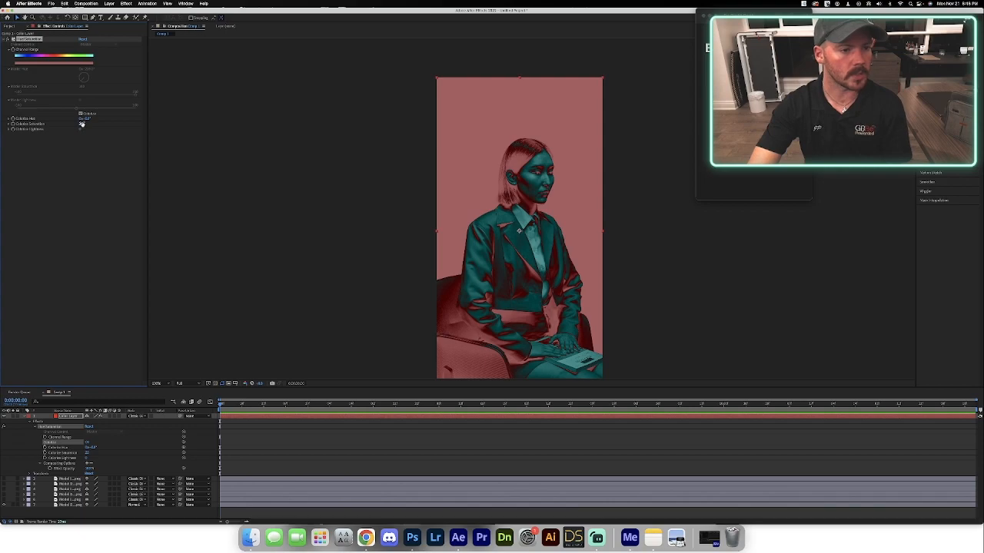
left_click_drag(81, 125, 104, 128)
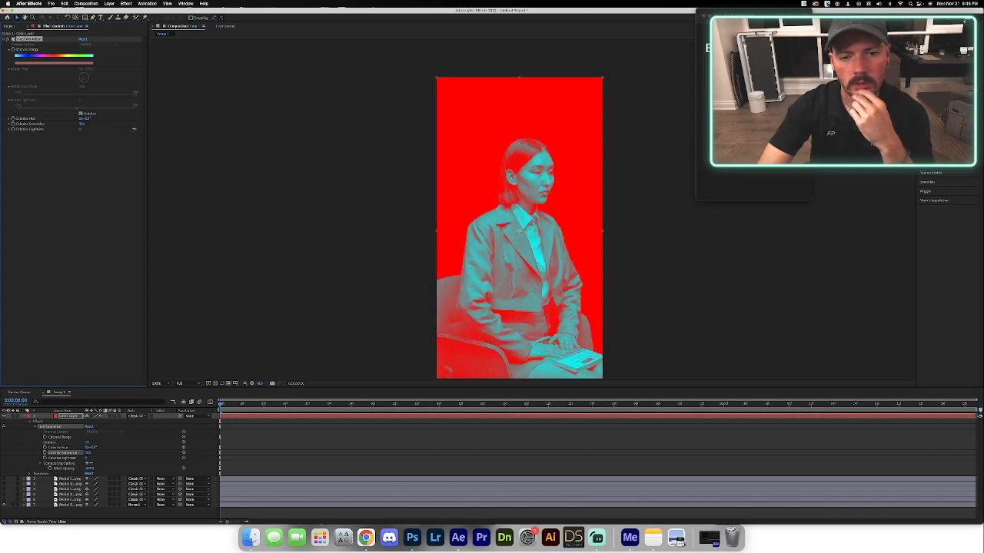
mouse_move(80, 124)
left_mouse_down()
mouse_move(90, 126)
mouse_move(62, 131)
mouse_move(87, 135)
left_mouse_up()
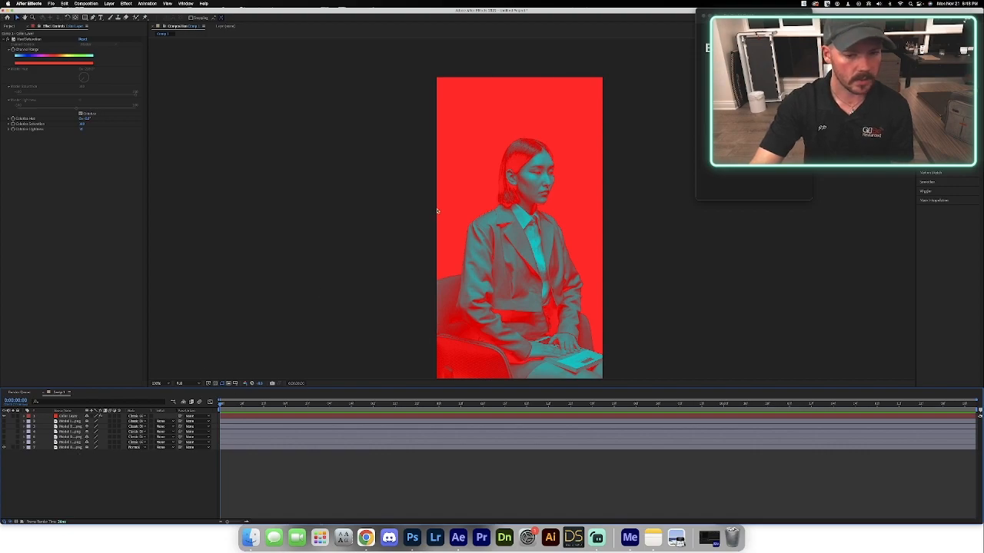
Duplicate the colorized red Color Layer above the model layers.
left_click(71, 418)
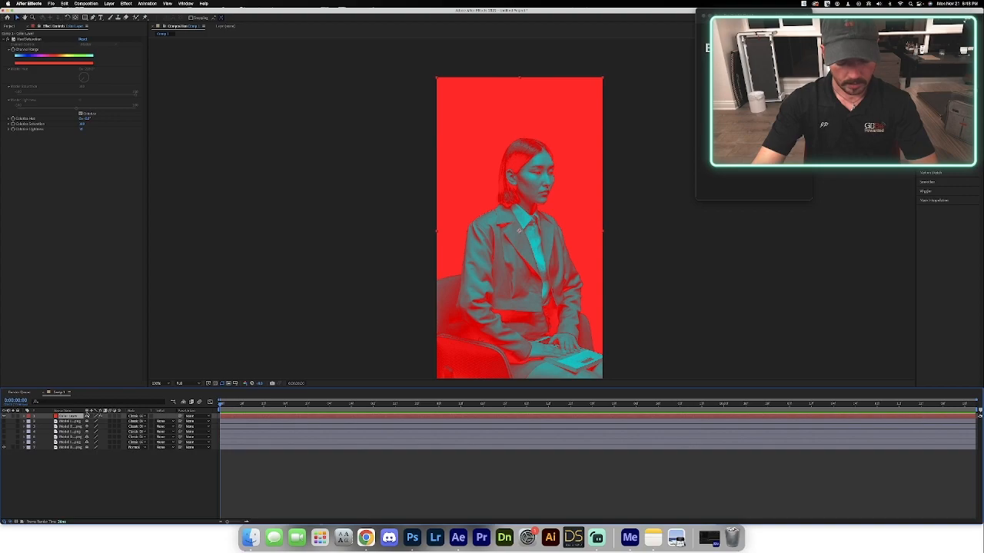
key("super+d")
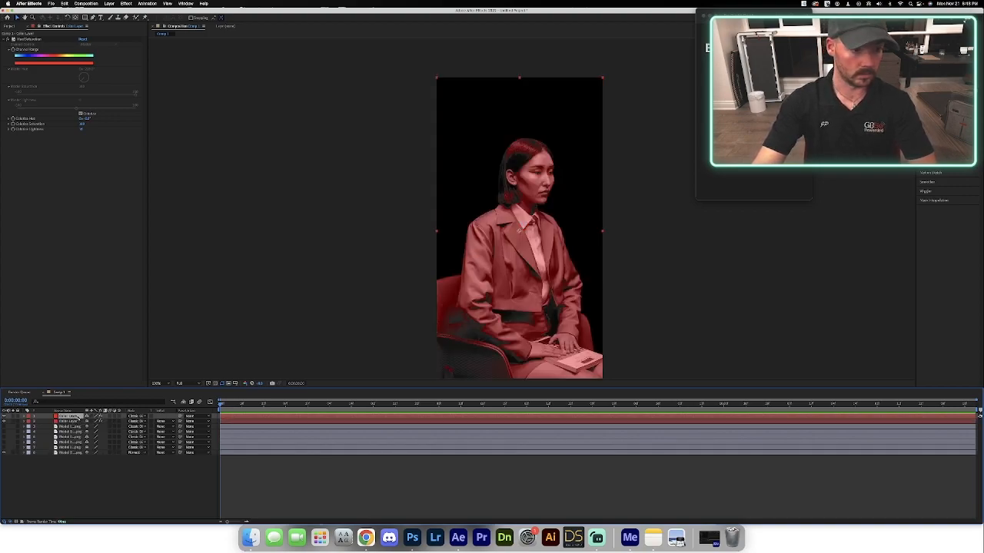
Toggle the visibility of the model layers beneath the two Color Layers to compare combinations, settling on a high-contrast red blend.
left_click(4, 447)
left_click(3, 441)
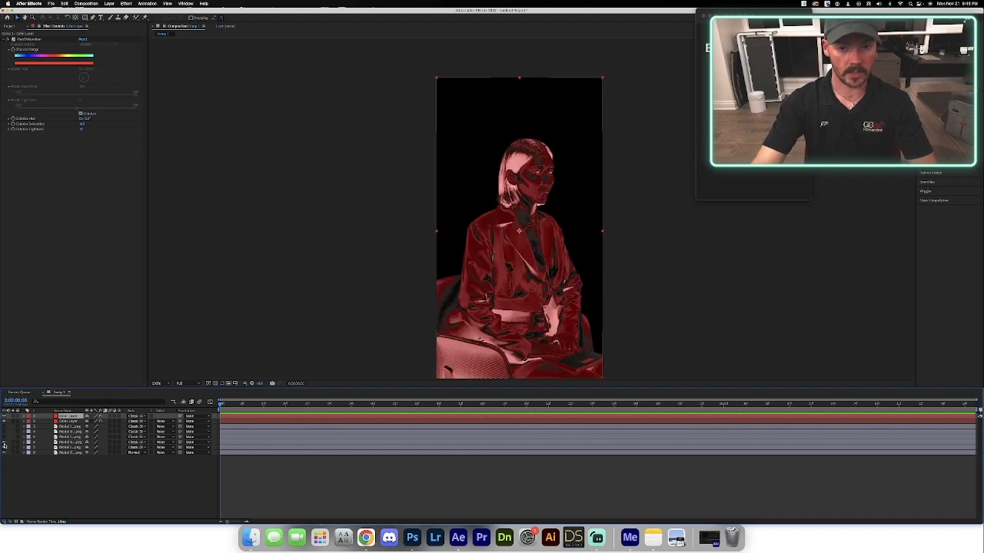
left_click(4, 437)
left_click(4, 432)
left_click(4, 432)
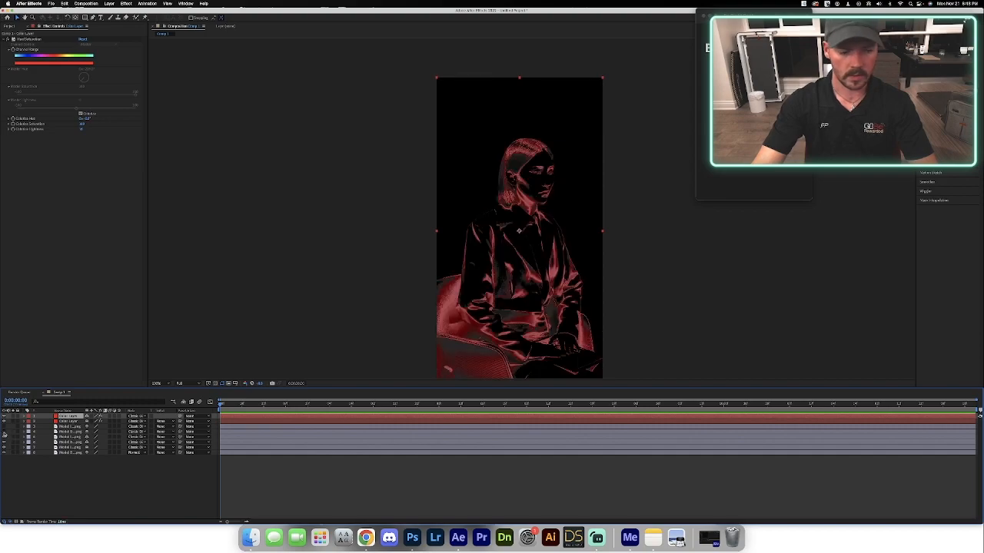
left_click(4, 431)
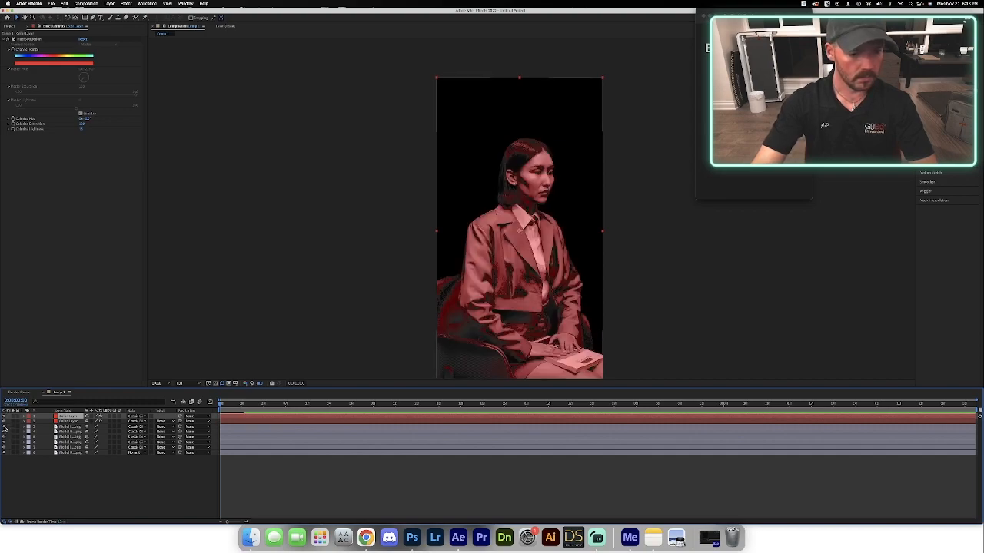
left_click(3, 426)
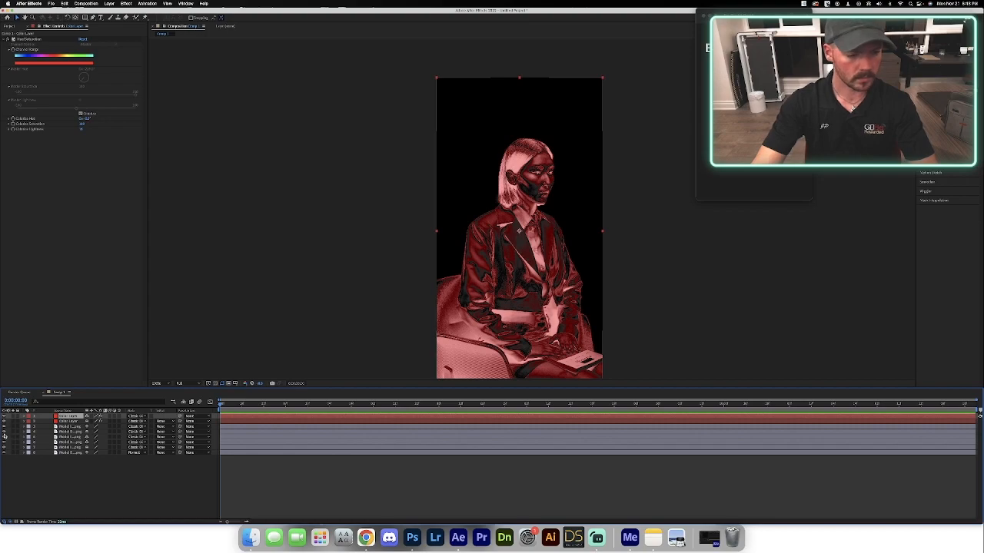
left_click(4, 438)
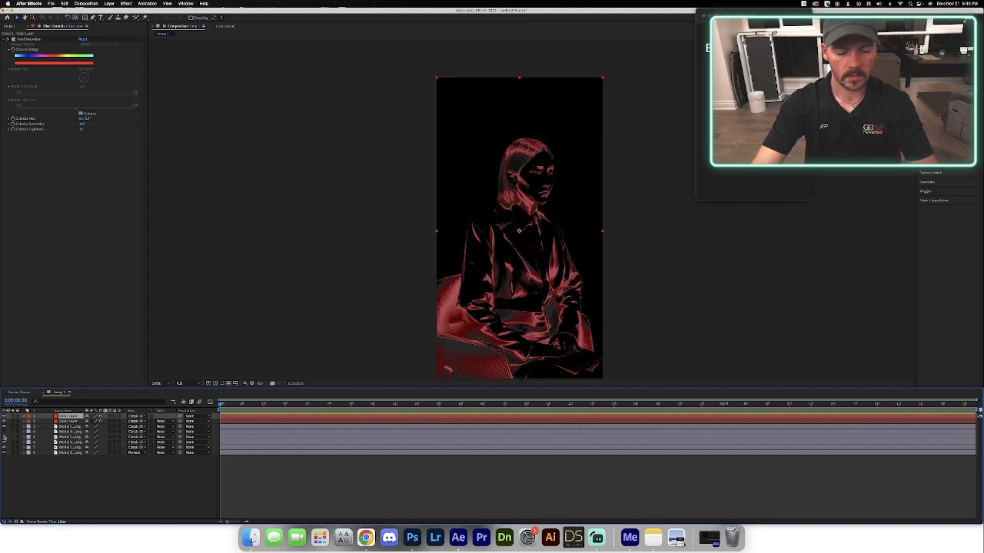
left_click(5, 435)
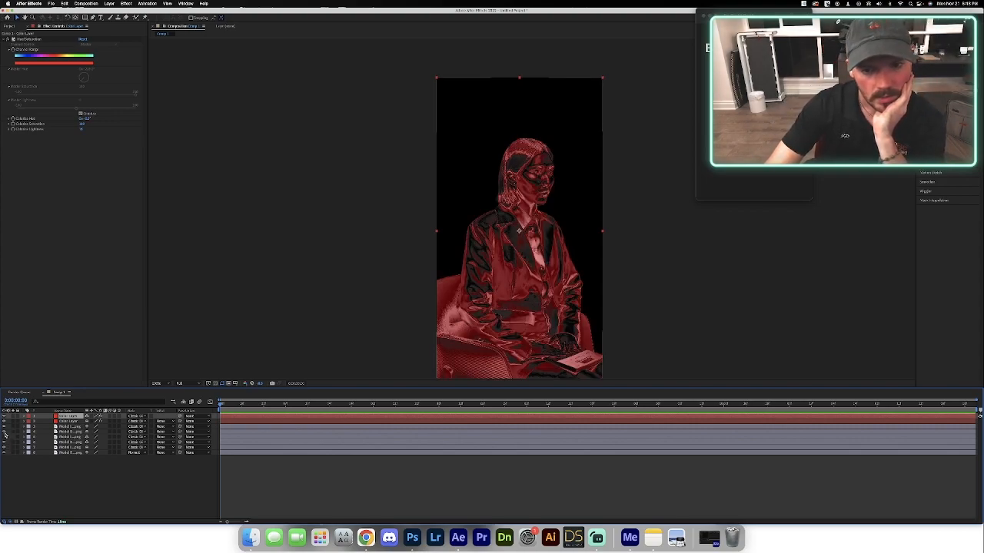
left_click(5, 435)
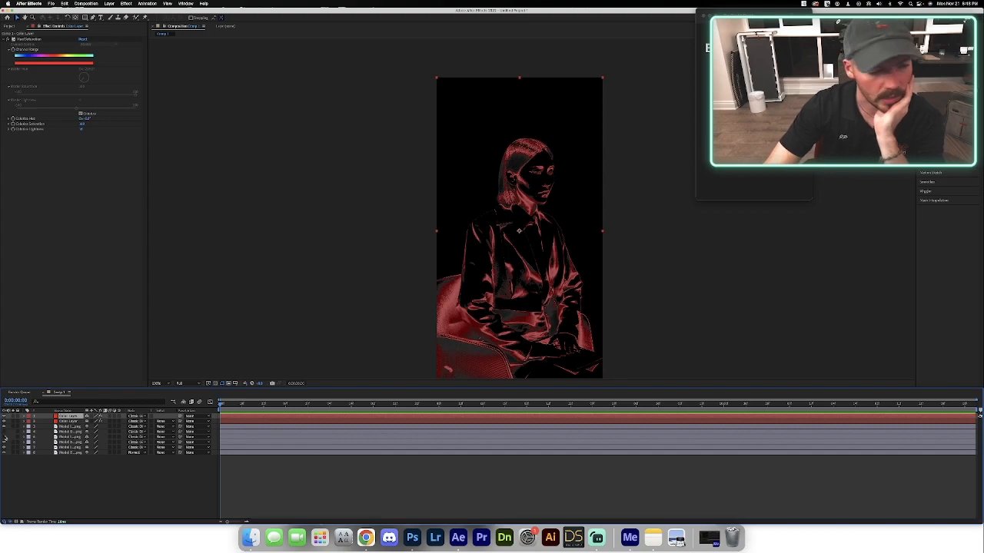
left_click(5, 448)
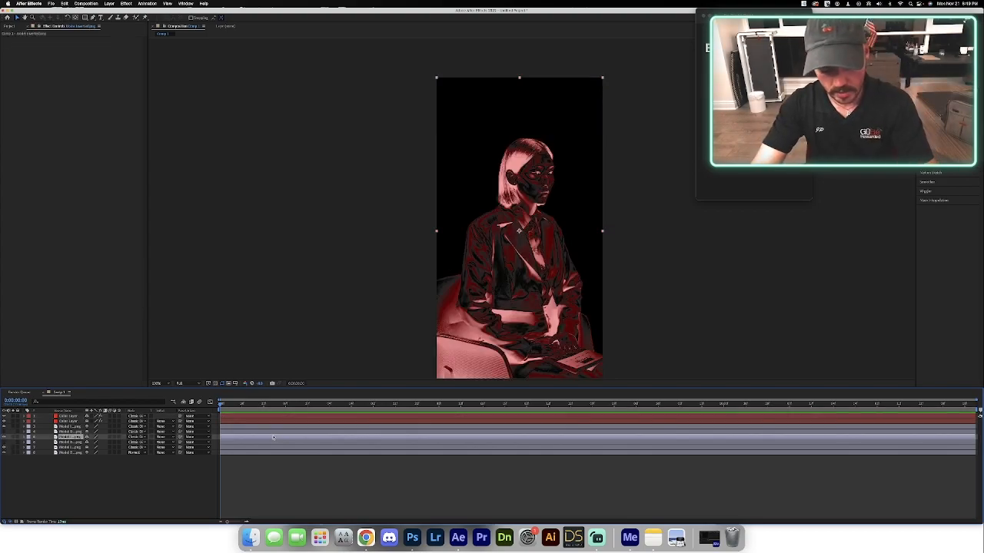
Keyframe the third model layer's Opacity at 0% at the start, 100% at 2 seconds and 0% at 4 seconds.
key("t")
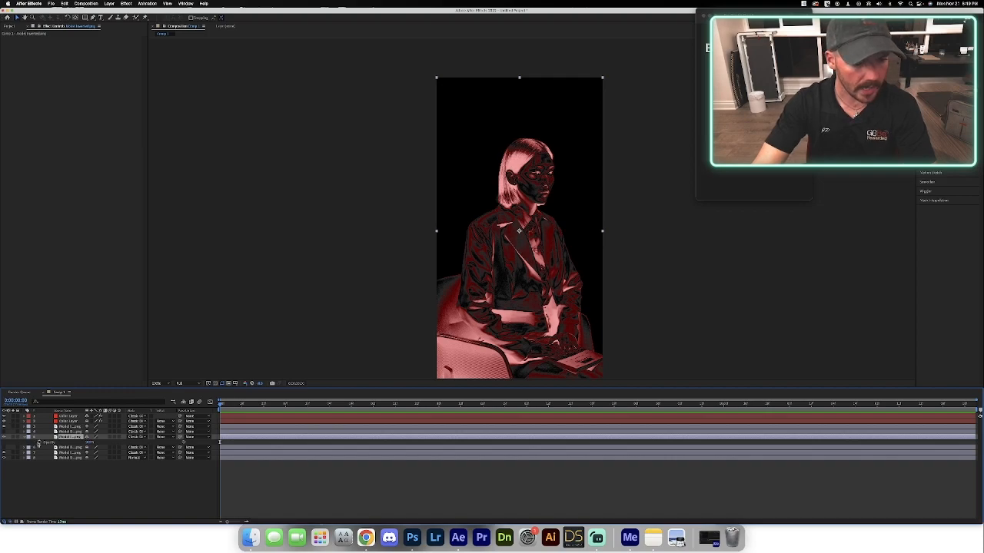
left_click(39, 444)
left_click_drag(88, 444, 23, 444)
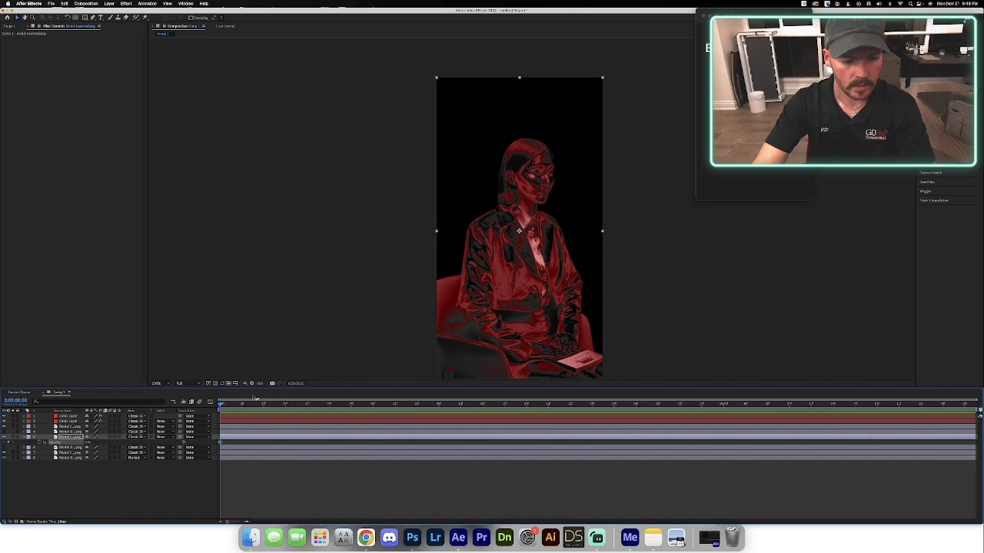
left_click(322, 404)
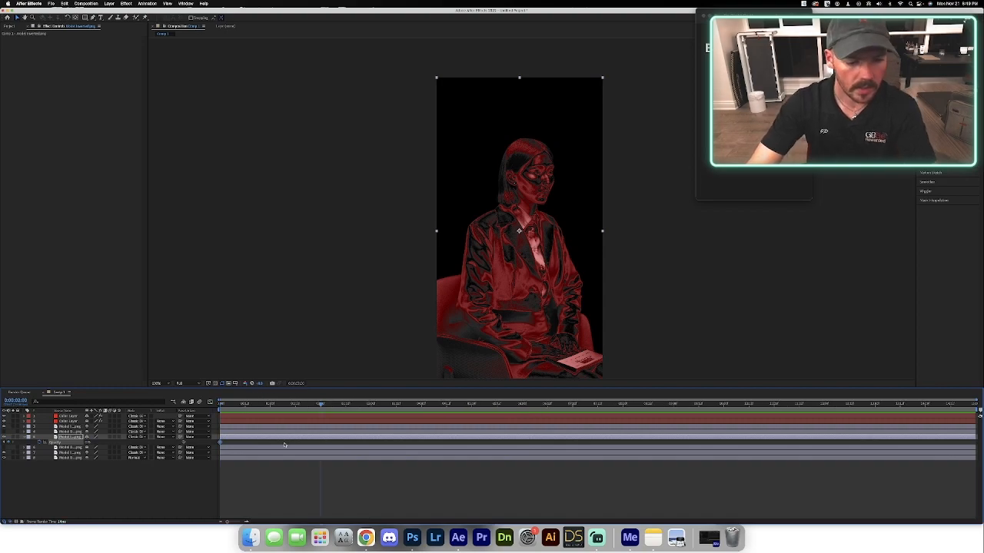
left_click_drag(87, 444, 126, 445)
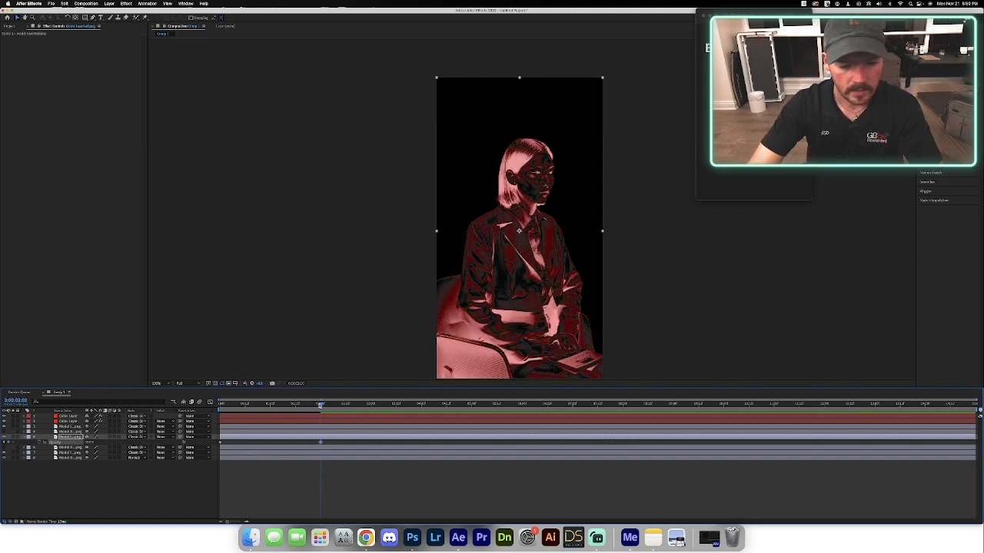
left_click_drag(324, 406, 421, 413)
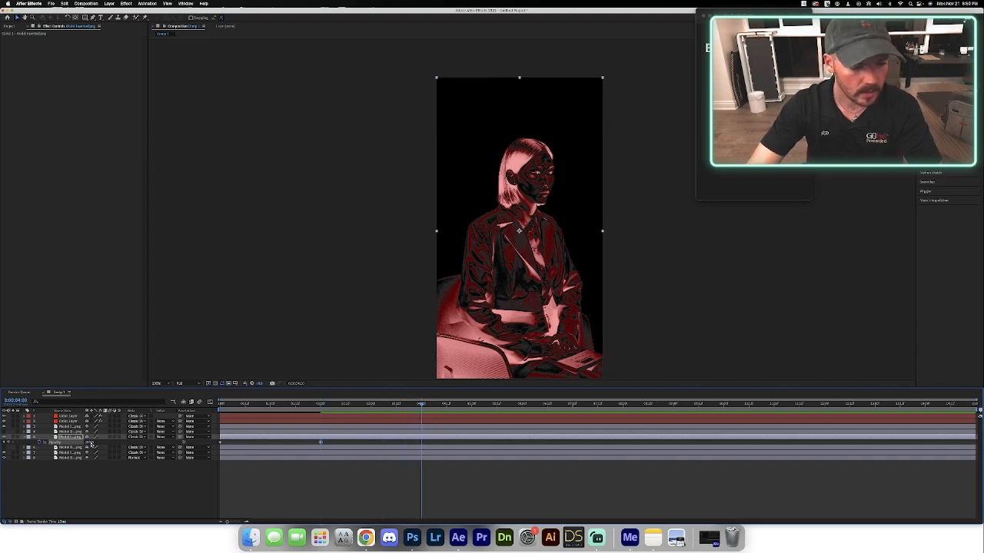
left_click_drag(90, 443, 43, 445)
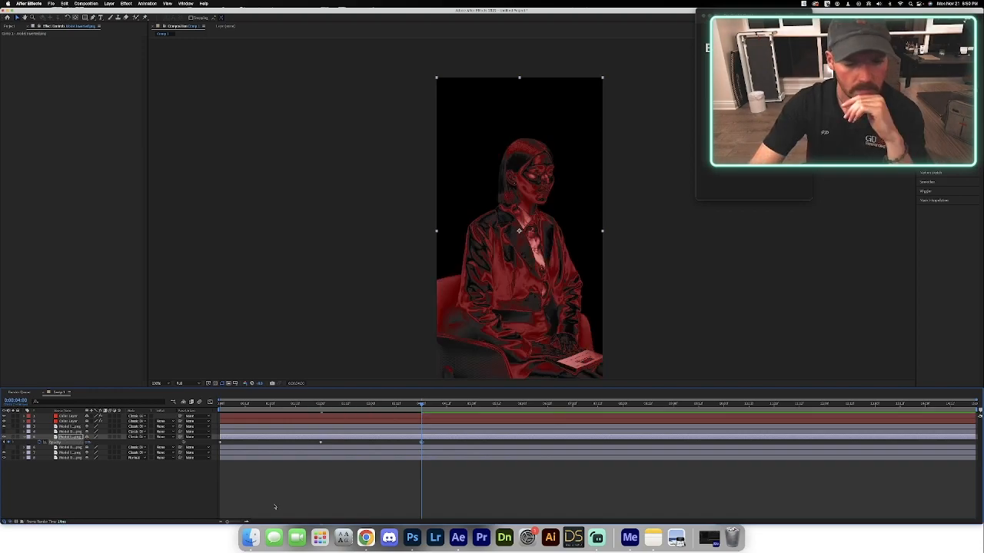
Apply Easy Ease to all three Opacity keyframes of the third model layer.
left_click_drag(444, 445, 152, 436)
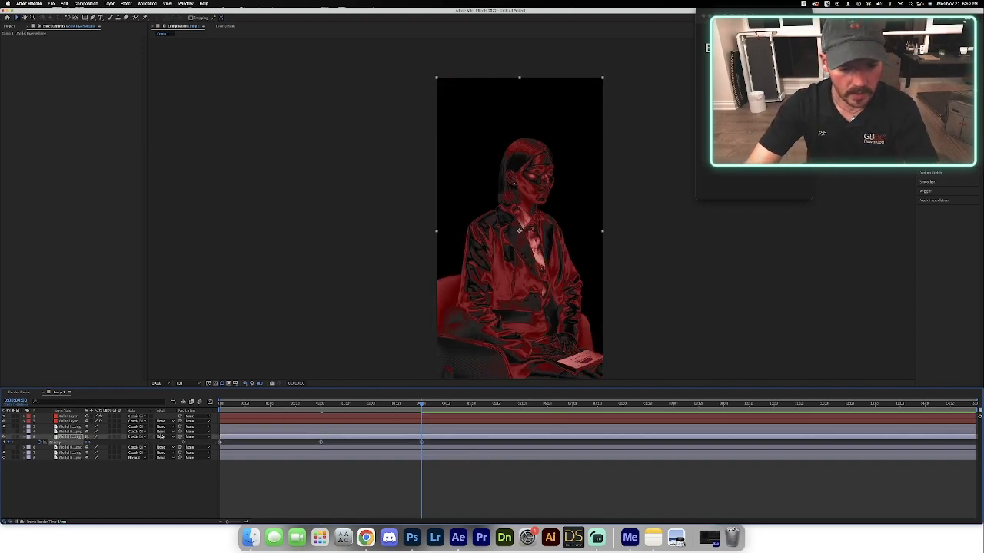
mouse_move(353, 517)
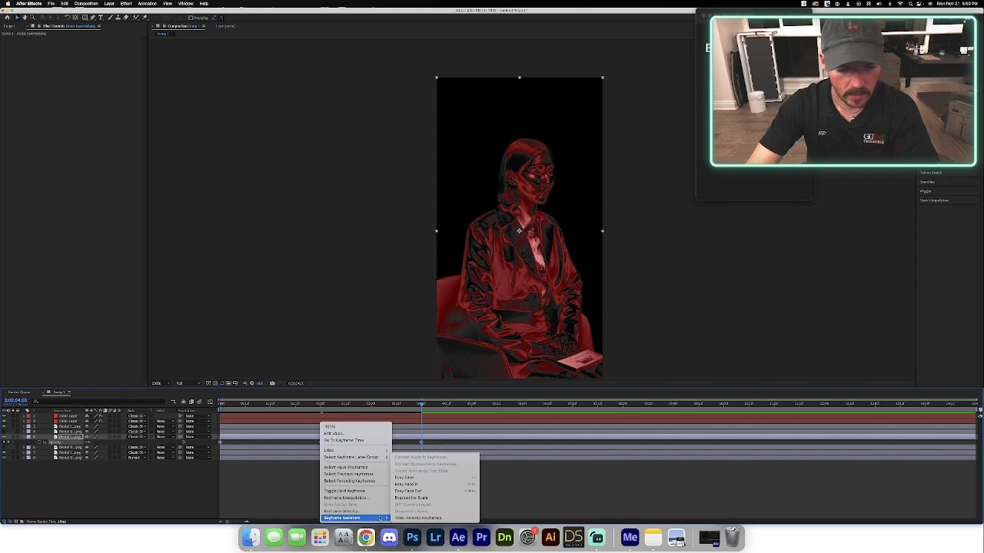
left_click(423, 478)
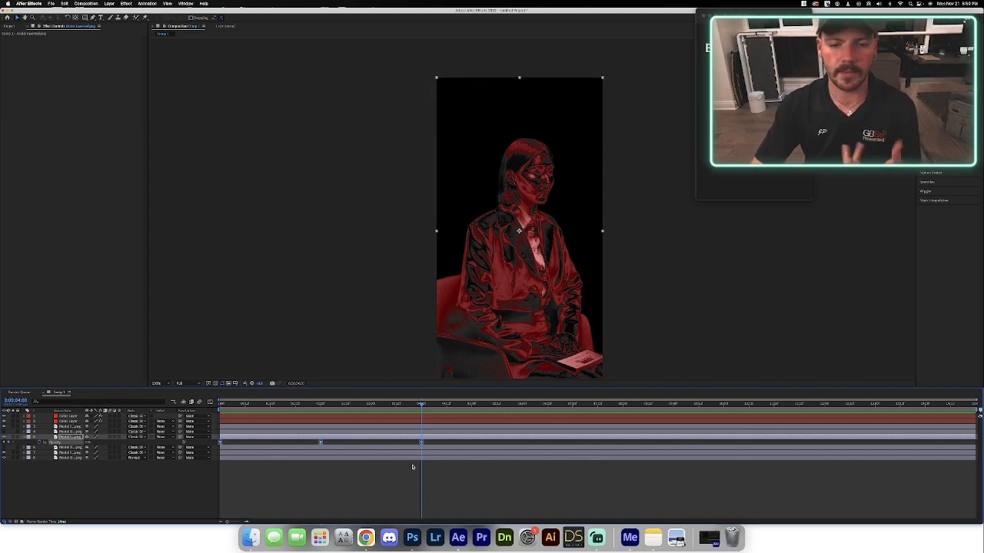
Play back the composition from the start to check the model layer's opacity fade.
key("Home")
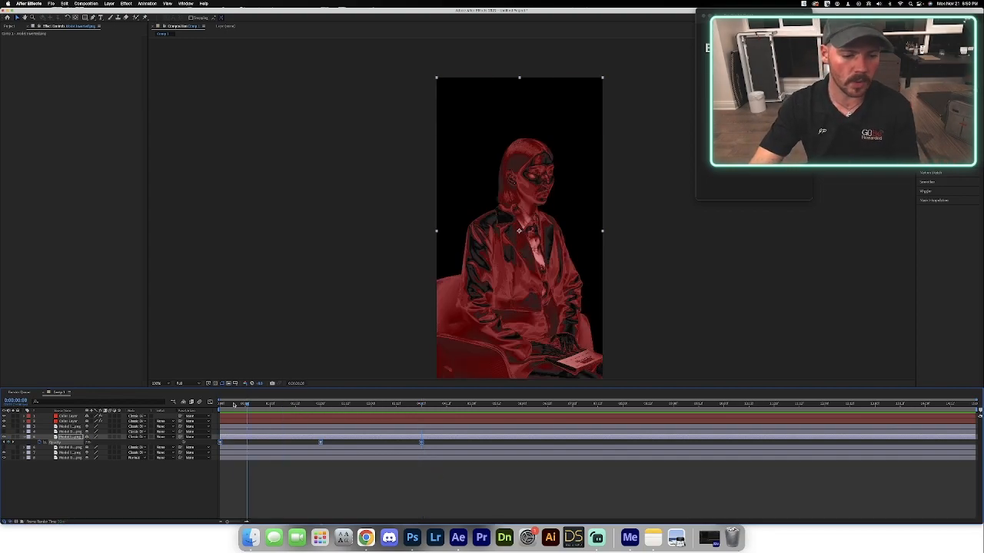
key("space")
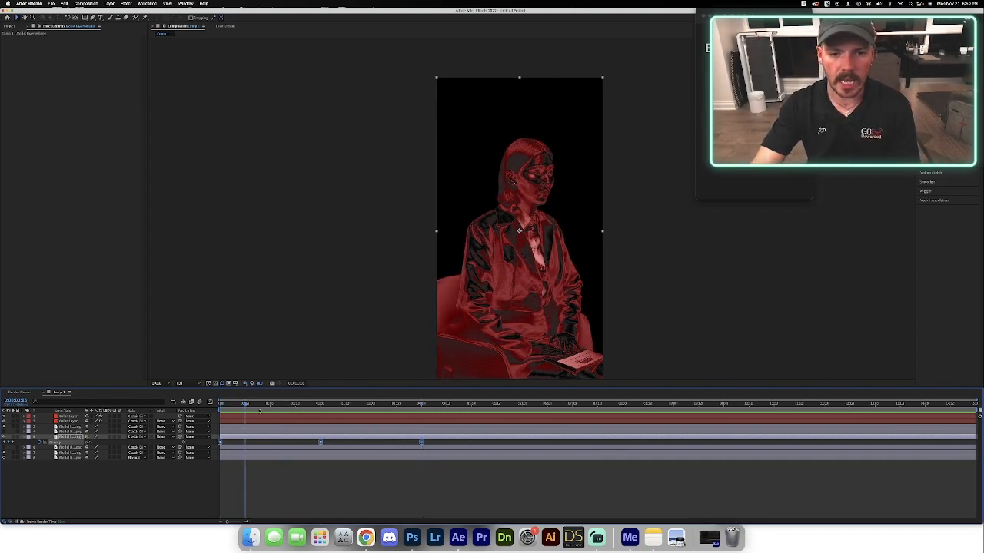
key("space")
key("space")
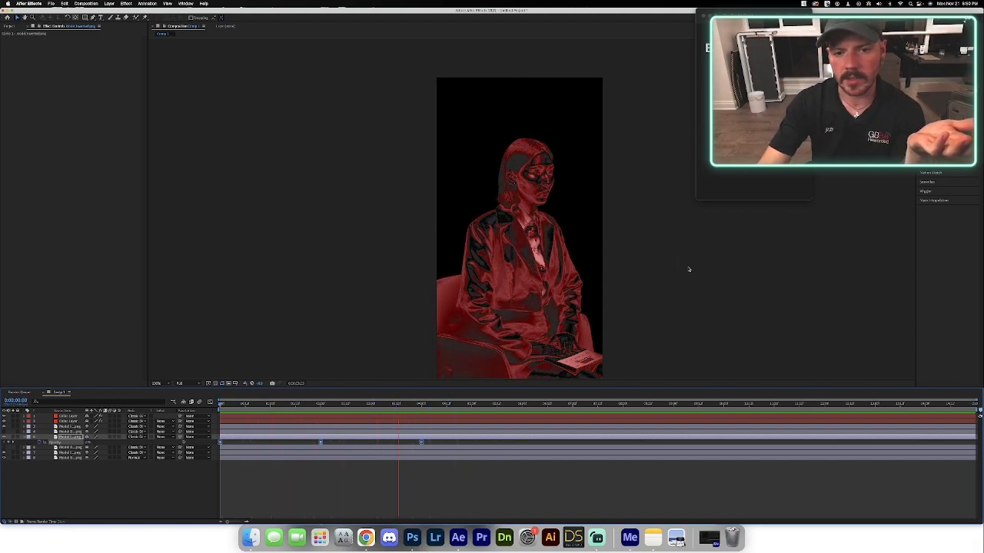
key("space")
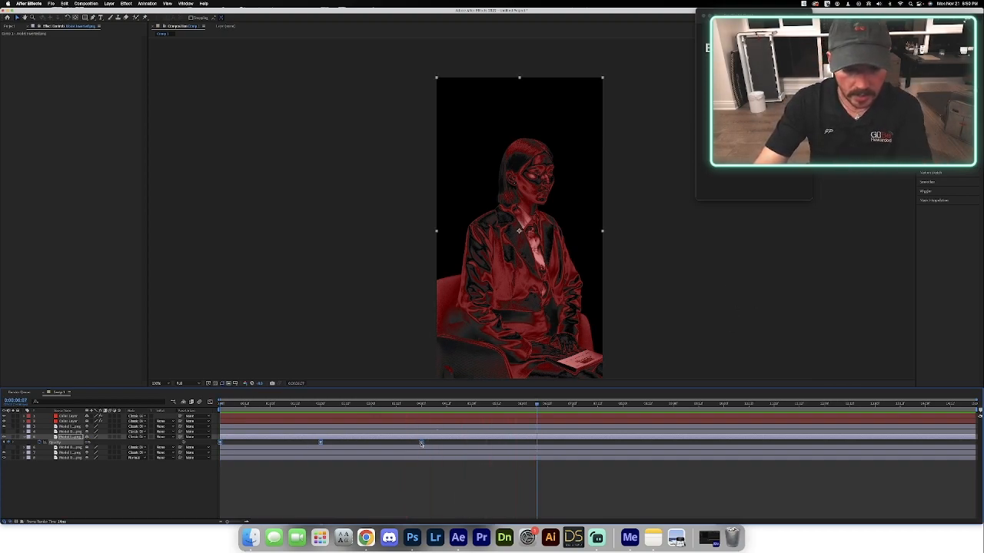
Delete the Opacity keyframe at 4 seconds and paste a copy of the first two keyframes starting at 4 seconds.
left_click(439, 445)
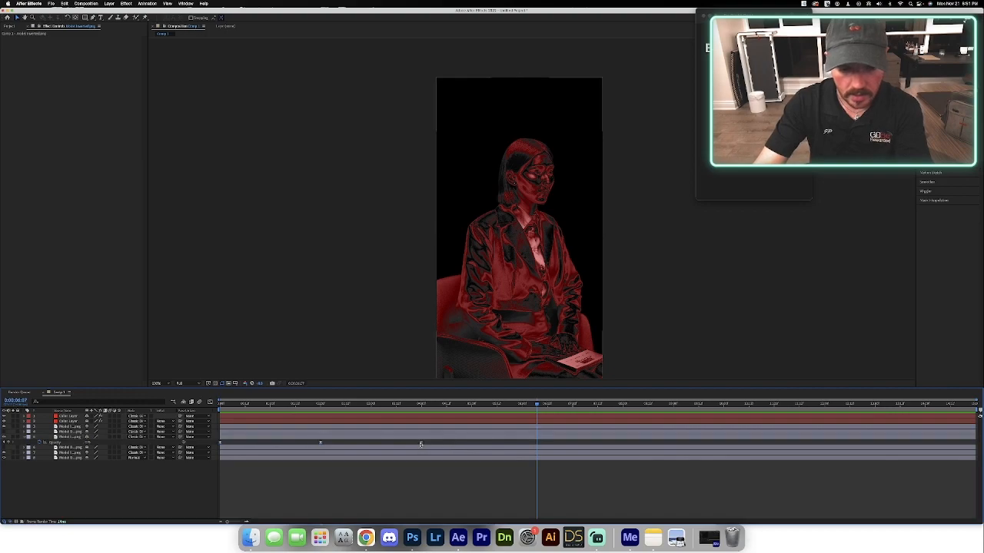
left_click(422, 444)
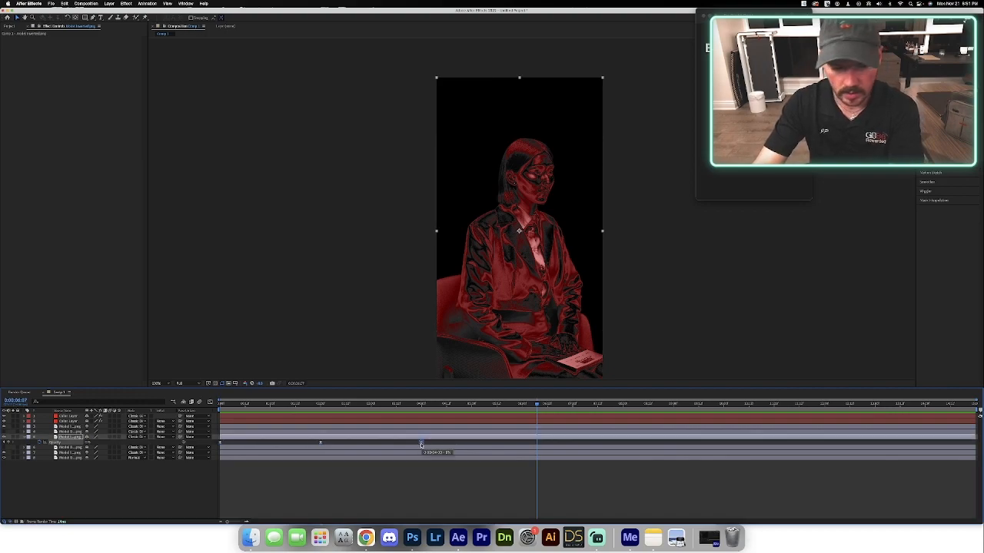
key("Delete")
left_click(220, 444)
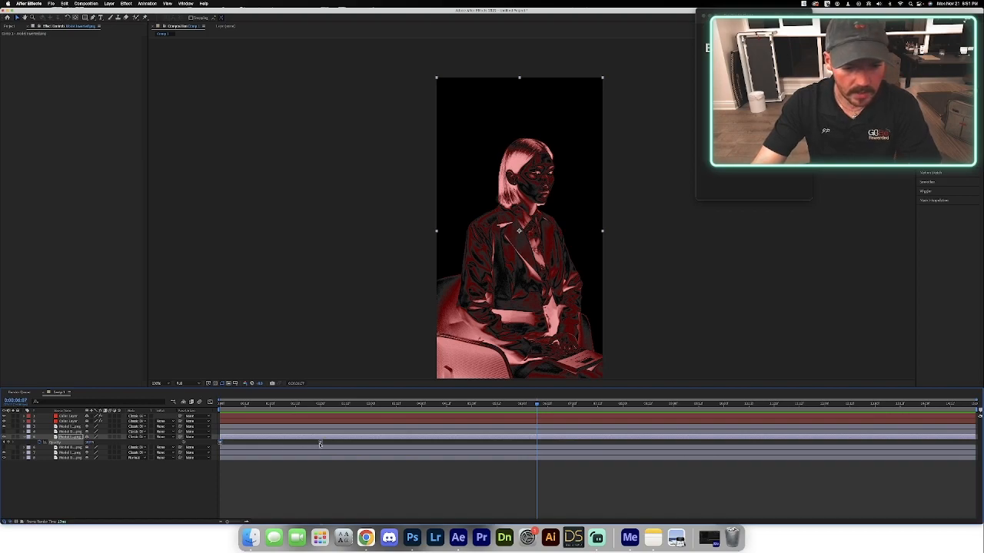
left_click_drag(400, 405, 421, 414)
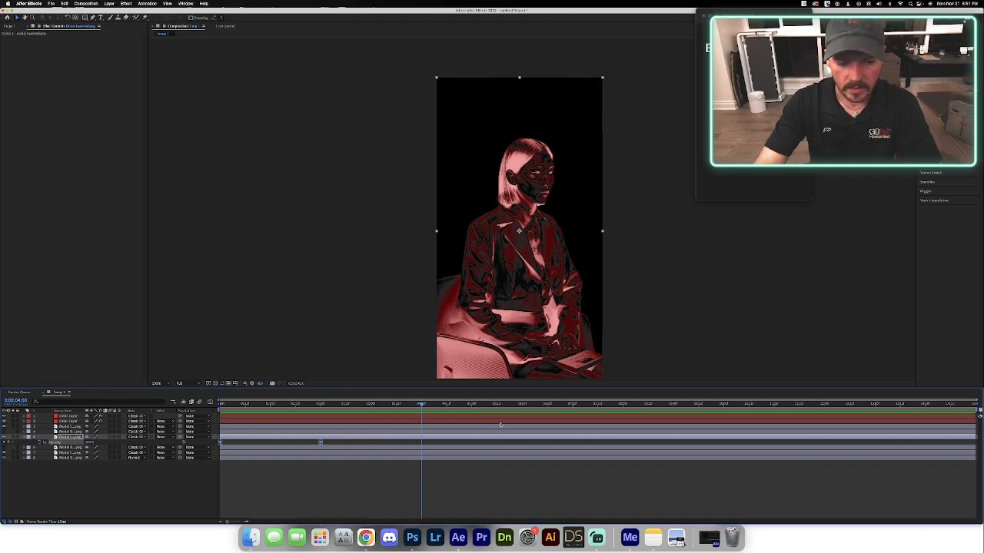
key("ctrl+v")
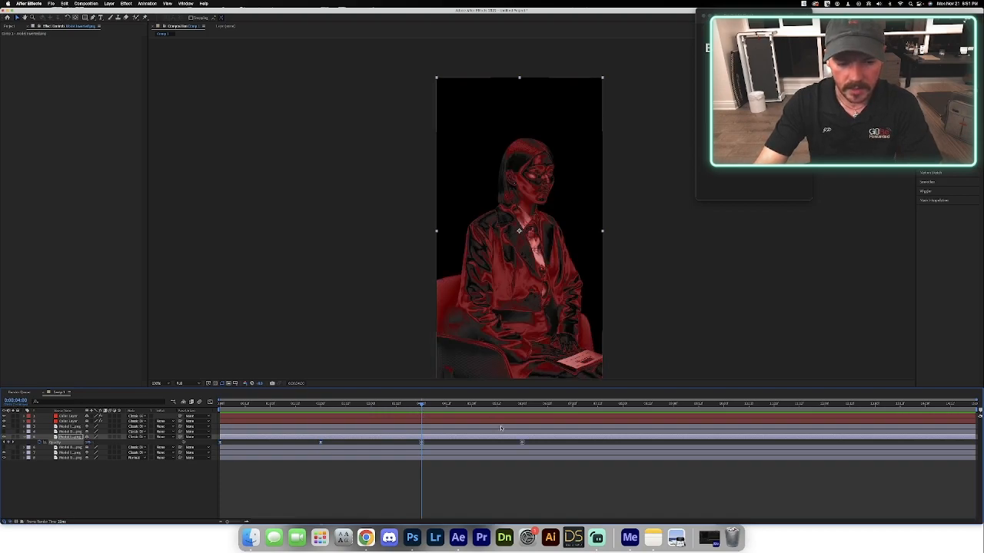
Repeat the copied pair of Opacity keyframes starting at 8 seconds and again at 12 seconds.
left_click(623, 405)
key("ctrl+v")
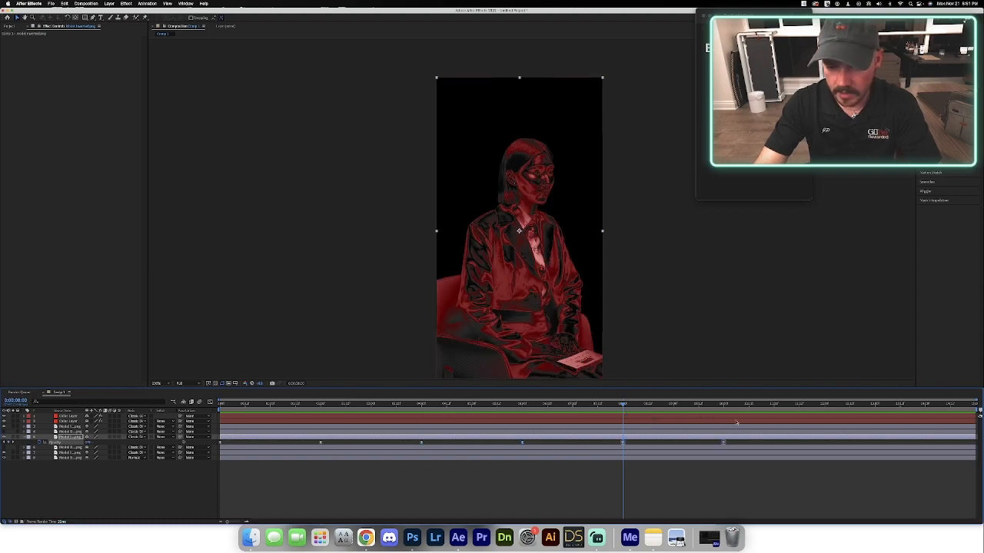
left_click(825, 405)
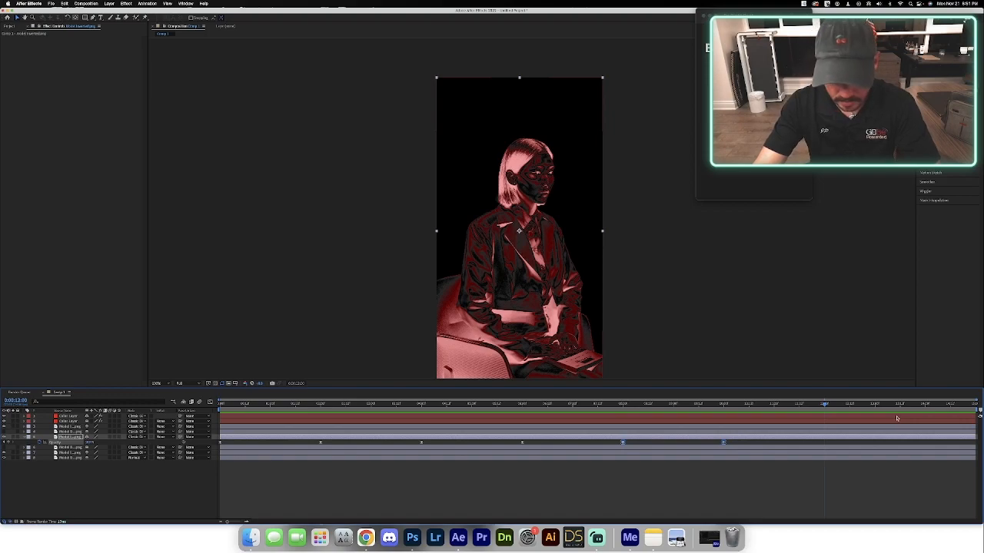
key("ctrl+v")
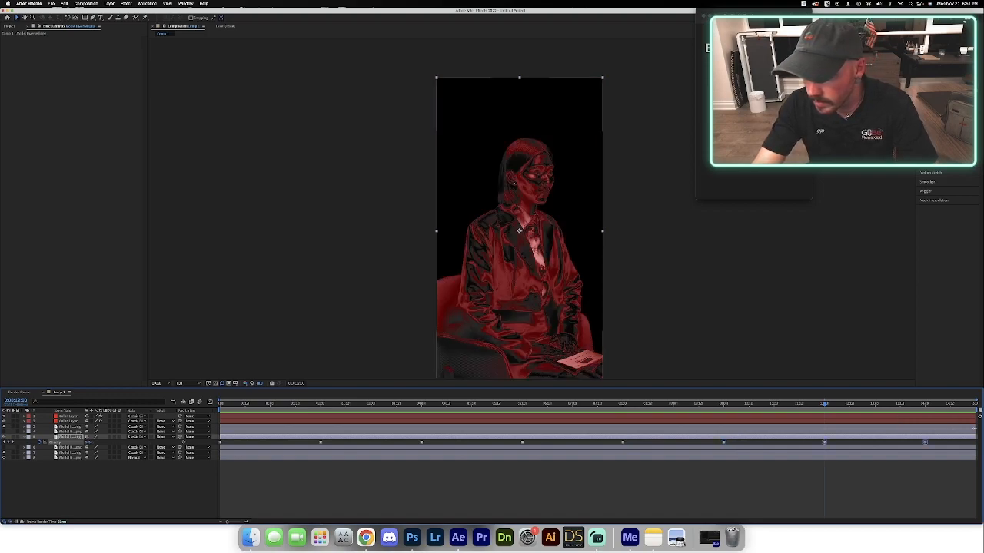
Preview the repeating opacity pulse across the whole composition.
left_click_drag(826, 405, 876, 421)
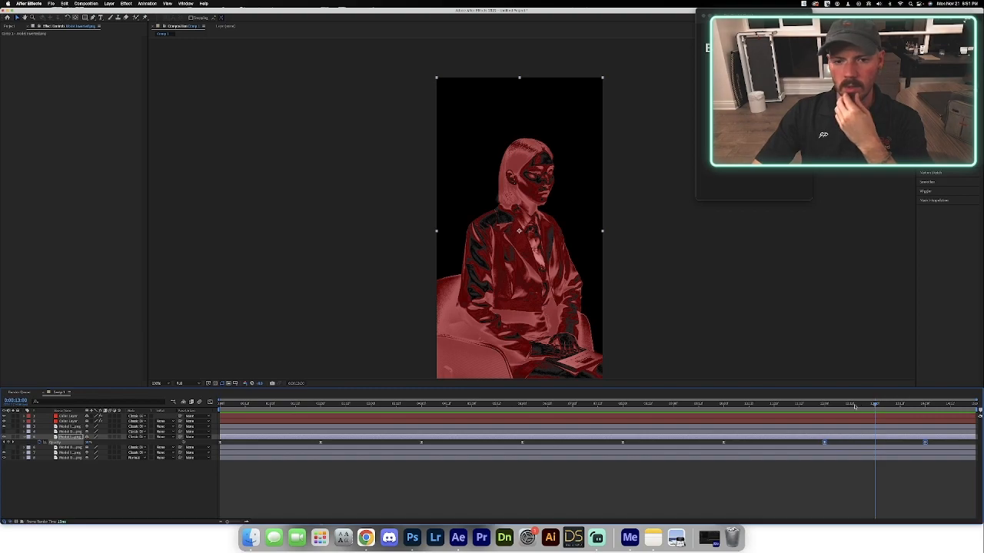
key("space")
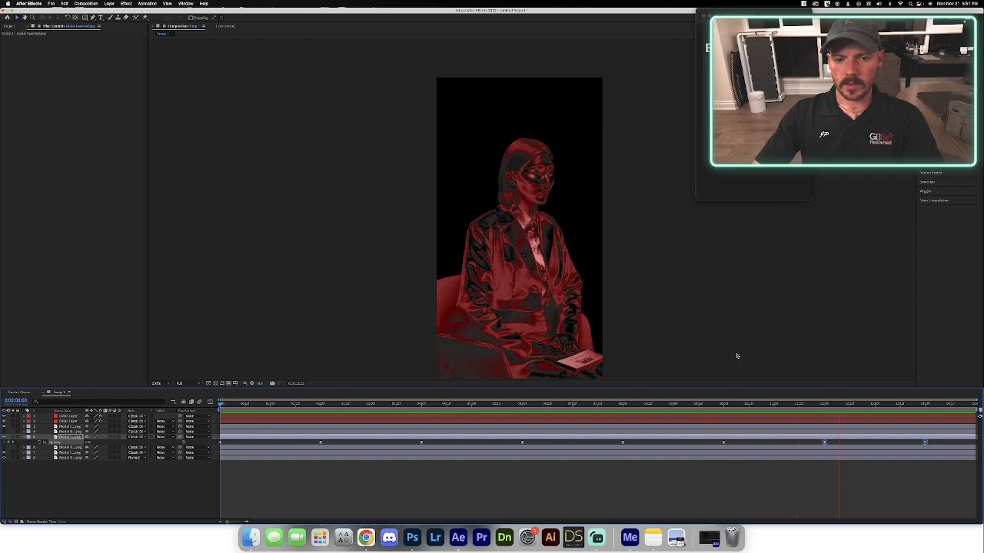
key("space")
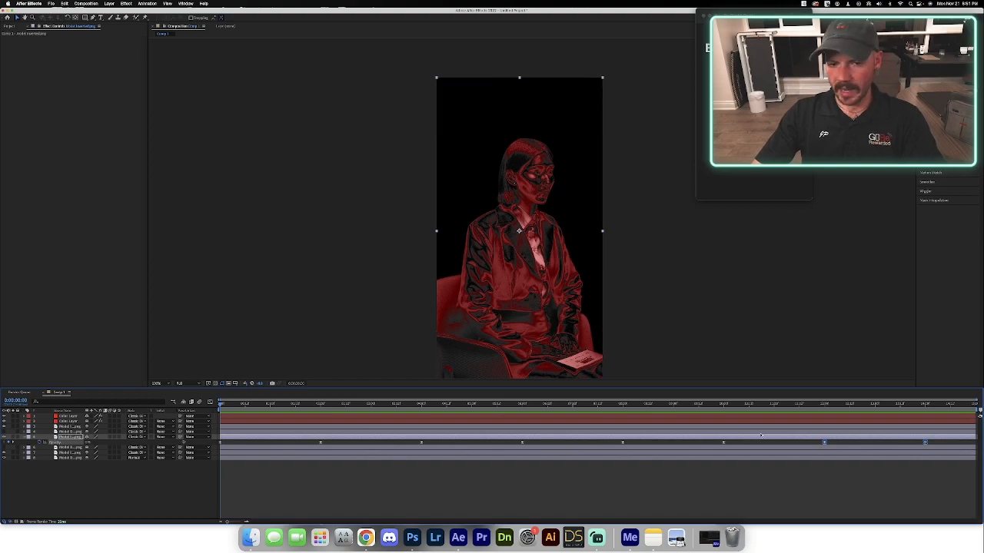
Copy the 0% Opacity keyframe at 12 seconds to the end of the composition at 0:00:15:23.
left_click_drag(914, 407, 967, 409)
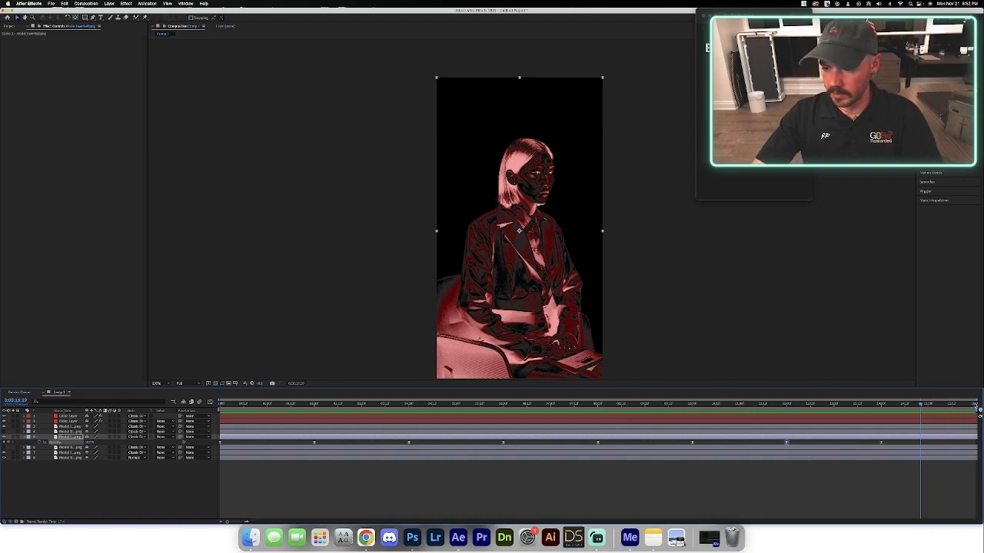
left_click(979, 409)
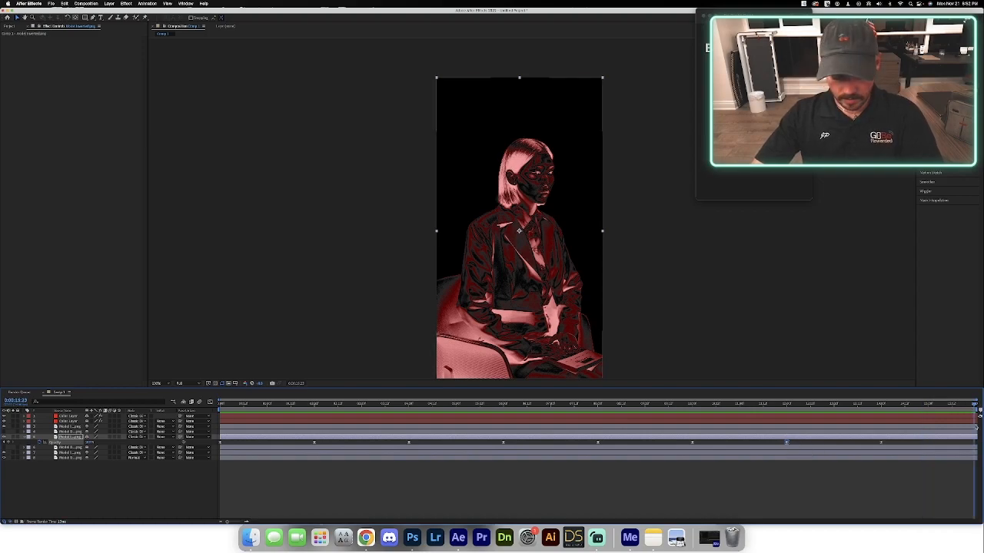
key("super+v")
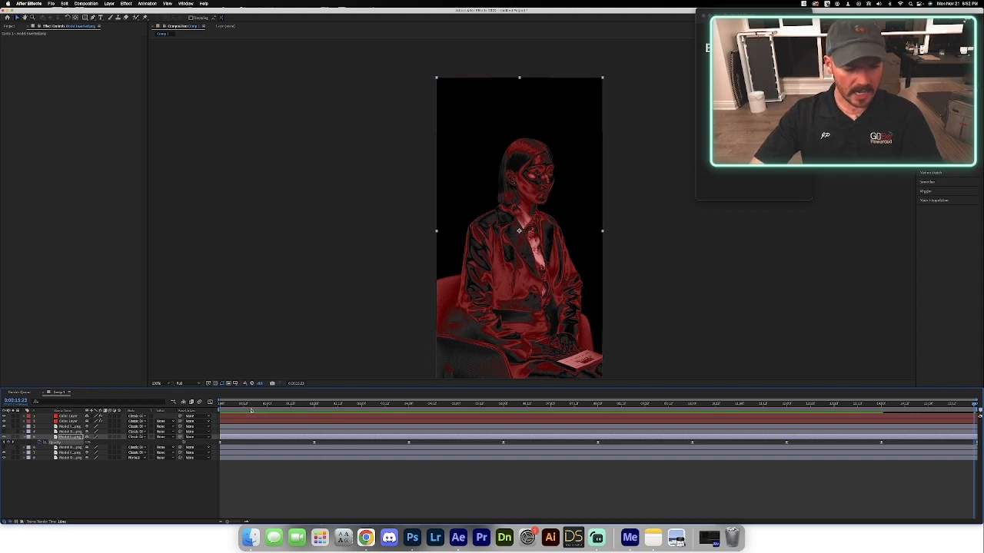
Copy the inverted model layer's repeating Opacity keyframes and paste them onto the desaturated model layer starting at 1 second.
left_click(221, 408)
key("space")
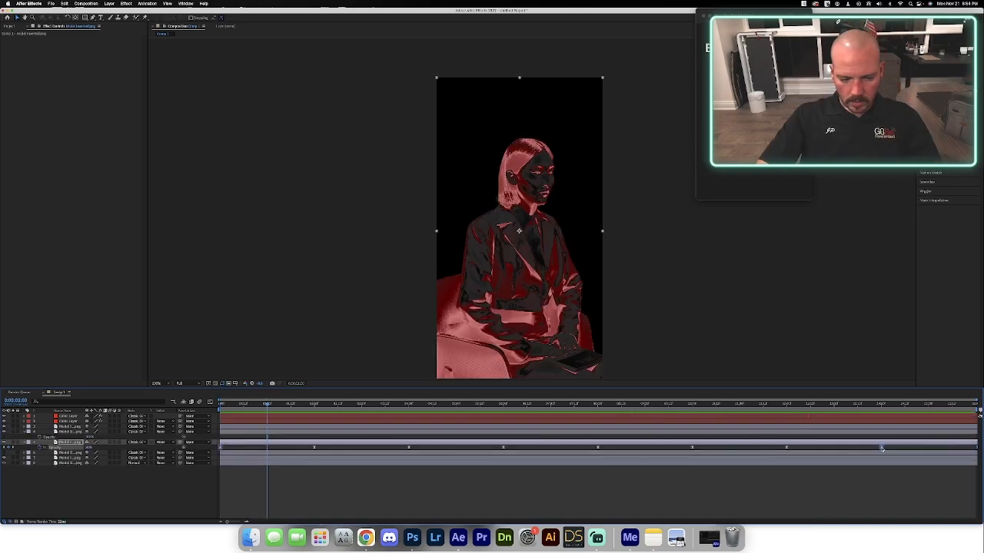
left_click_drag(895, 450, 216, 452)
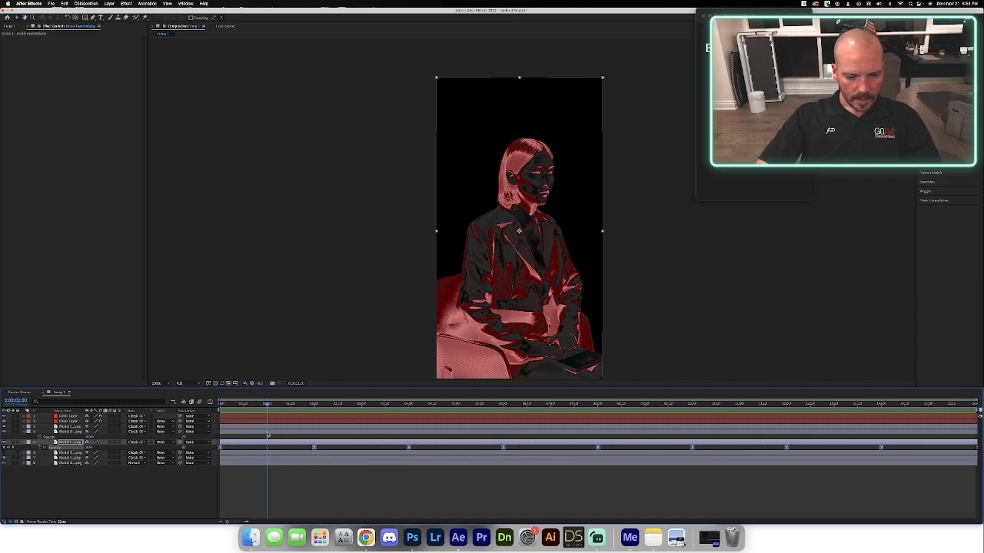
left_click(267, 433)
key("cmd+v")
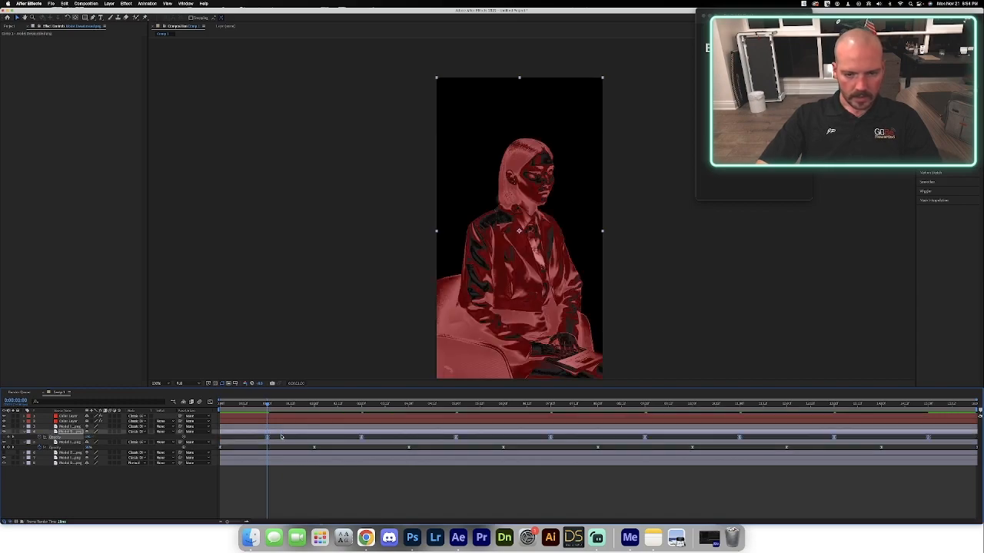
Preview the two offset opacity pulses and inspect the desaturated layer's last and first Opacity keyframes.
left_click_drag(240, 405, 214, 407)
key("space")
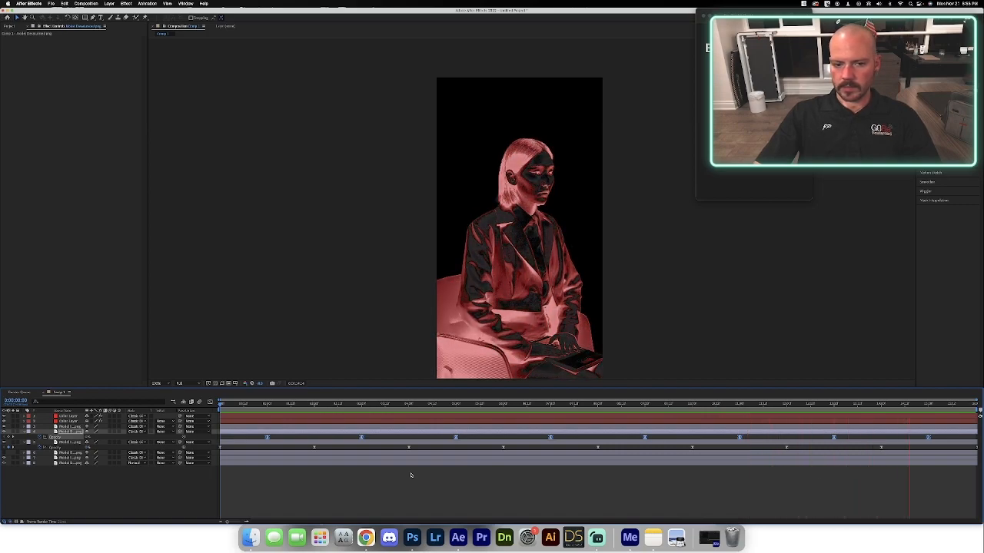
key("space")
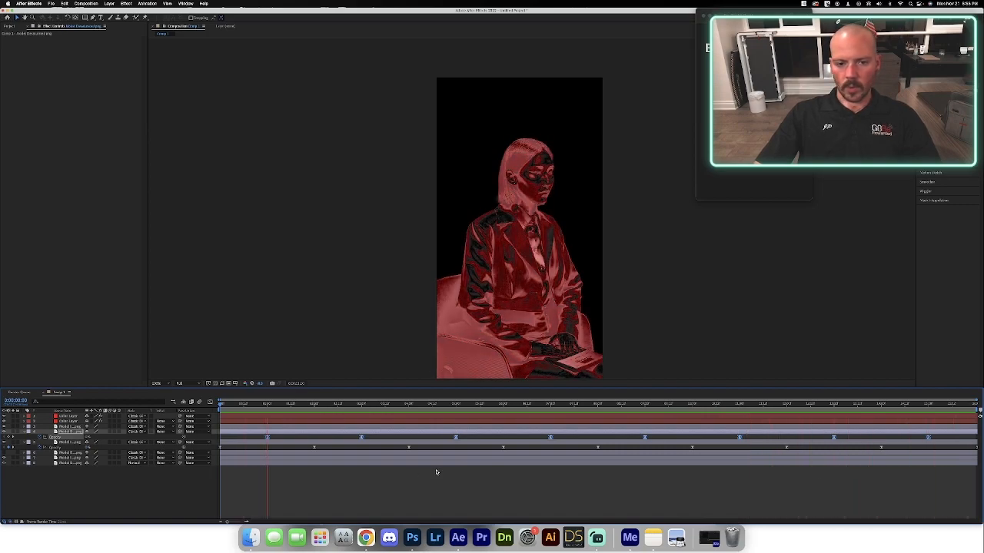
left_click_drag(848, 404, 927, 415)
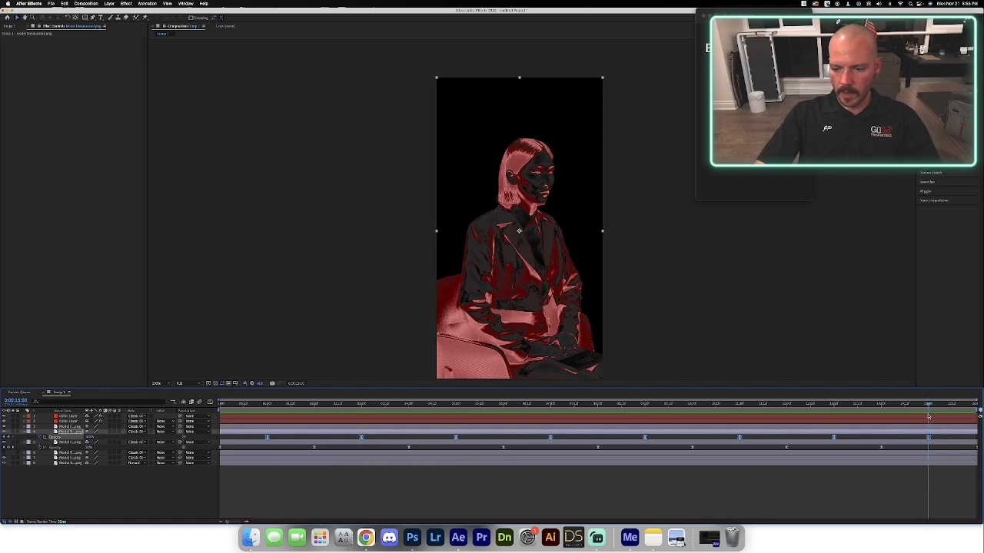
left_click_drag(929, 416, 268, 422)
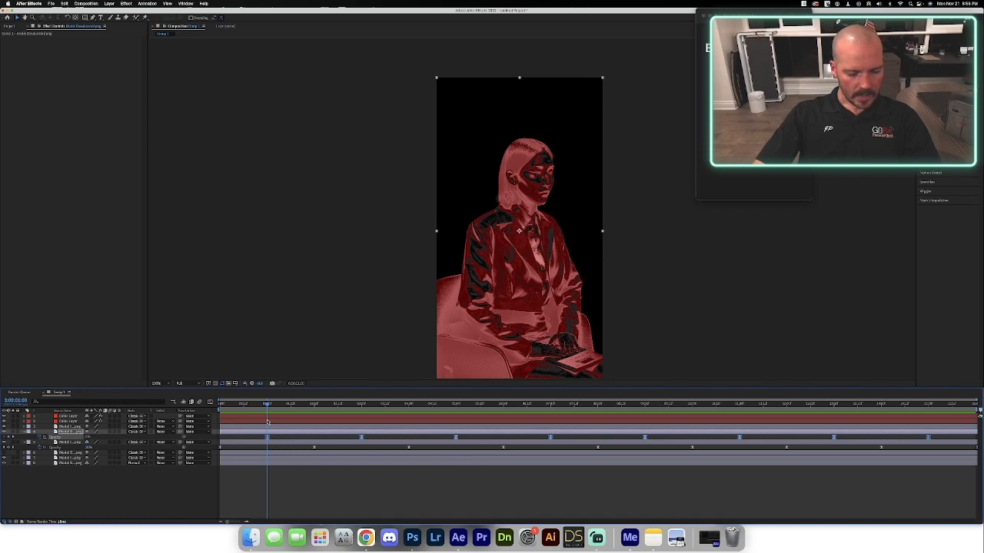
Add 50% Opacity keyframes to the desaturated model layer at the start and at the very end of the composition.
left_click_drag(268, 421, 189, 422)
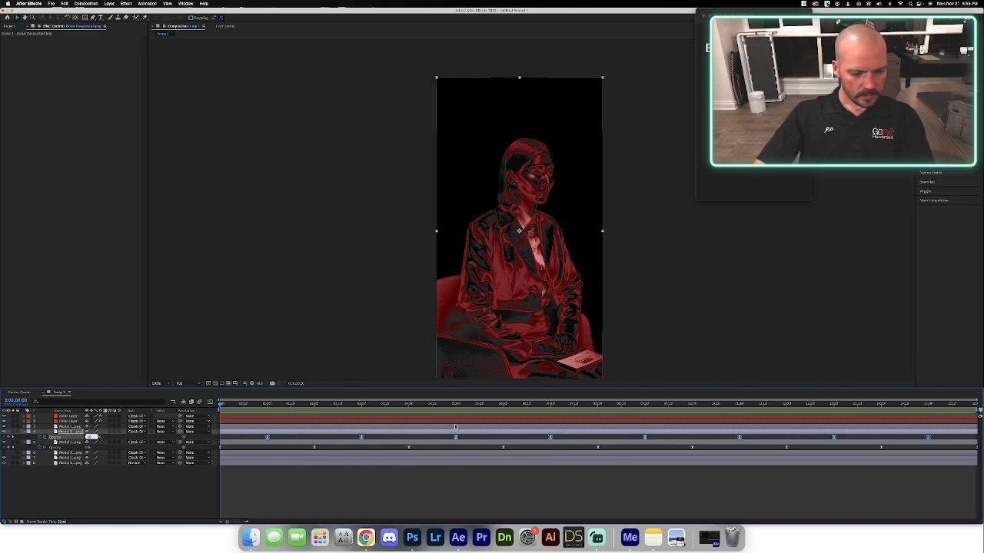
left_click_drag(970, 405, 979, 407)
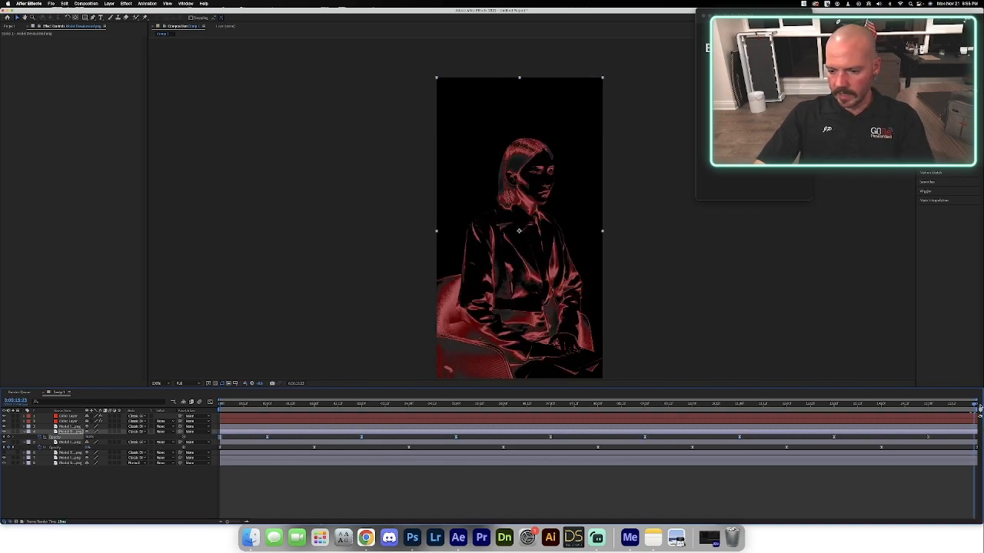
left_click(90, 438)
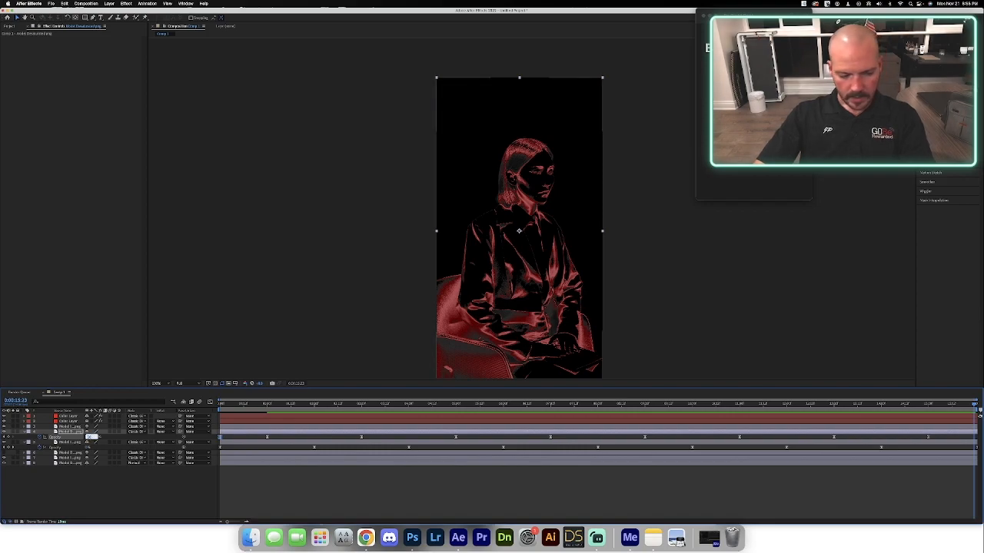
left_click(123, 508)
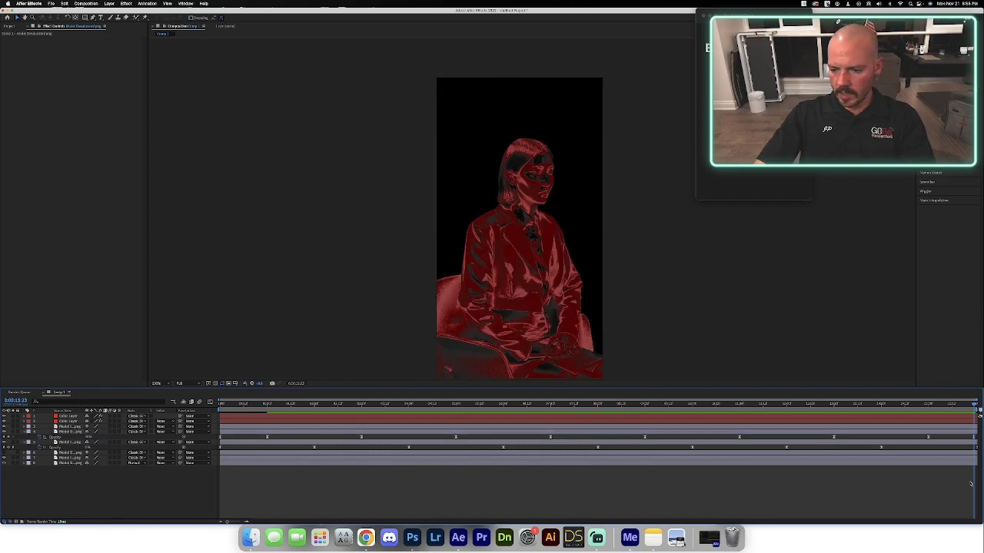
left_click(974, 438)
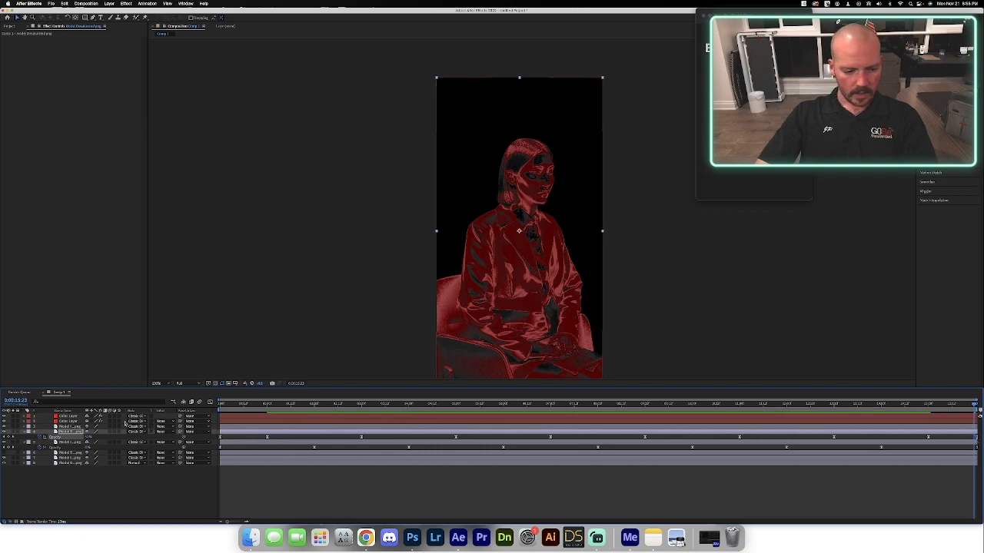
Play back the loop and recolor it yellow through the top color layer's Hue/Saturation effect.
key("space")
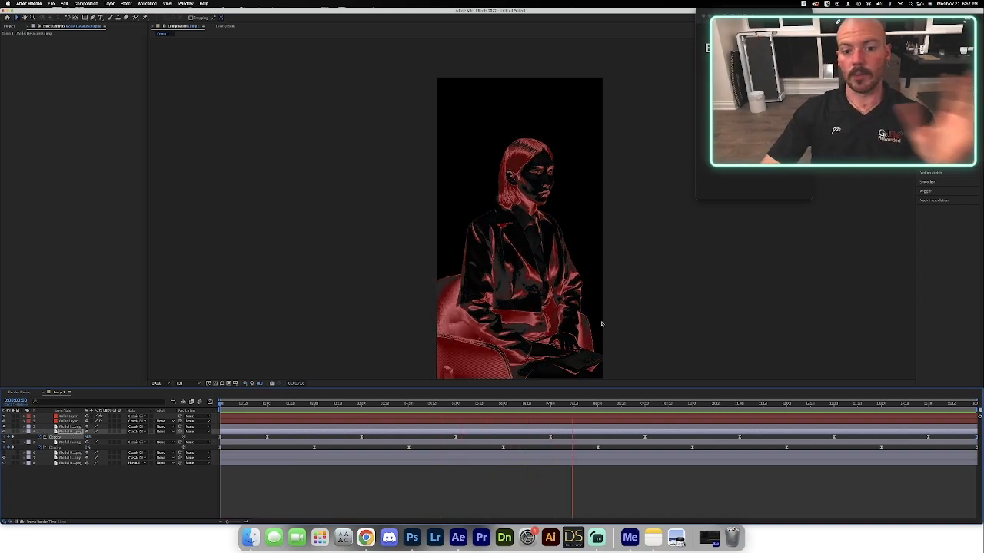
left_click(69, 416)
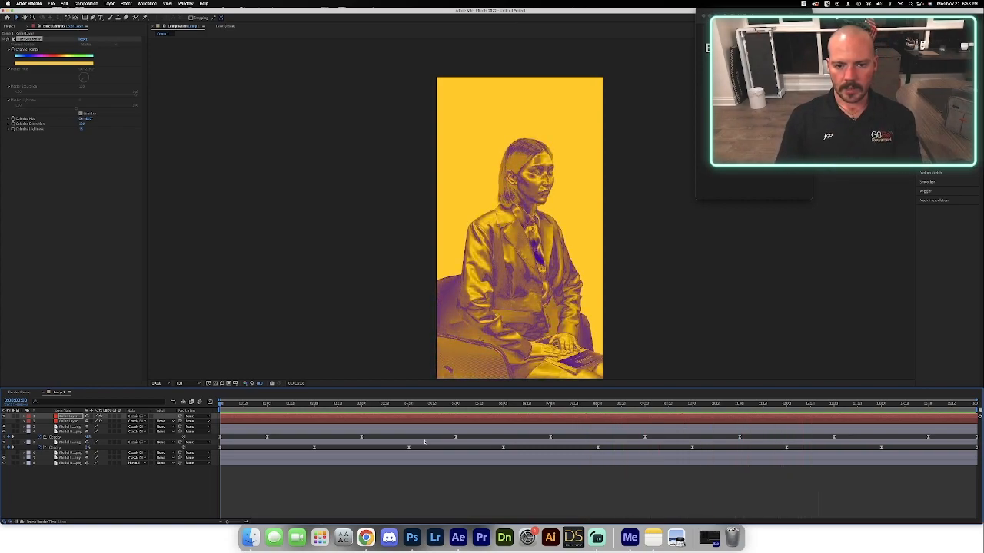
Create a new full-frame black solid layer.
right_click(90, 440)
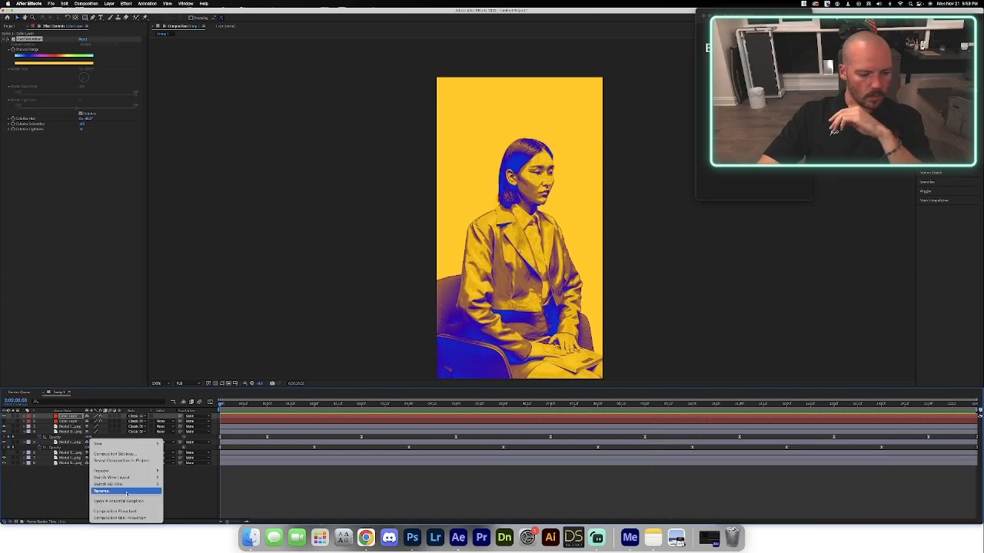
mouse_move(125, 445)
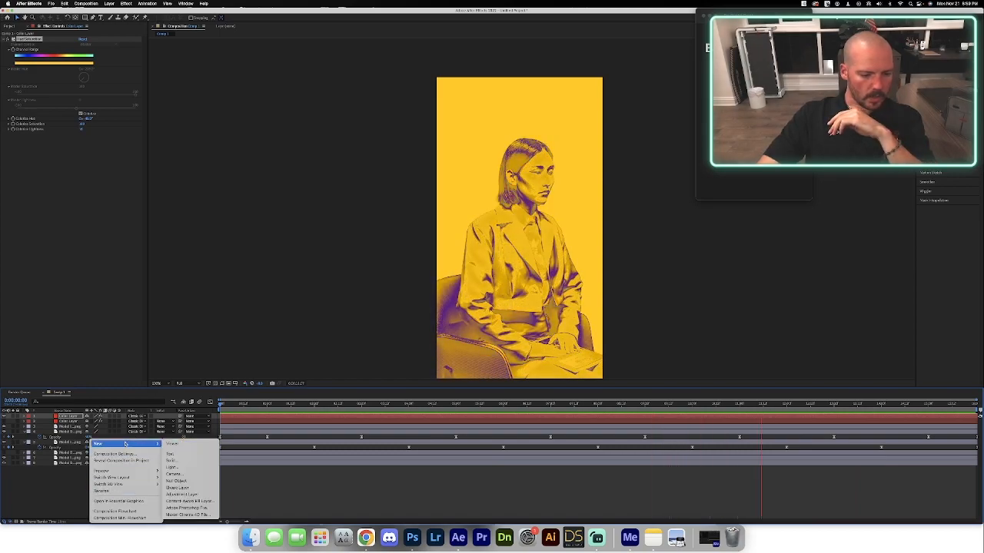
left_click(204, 461)
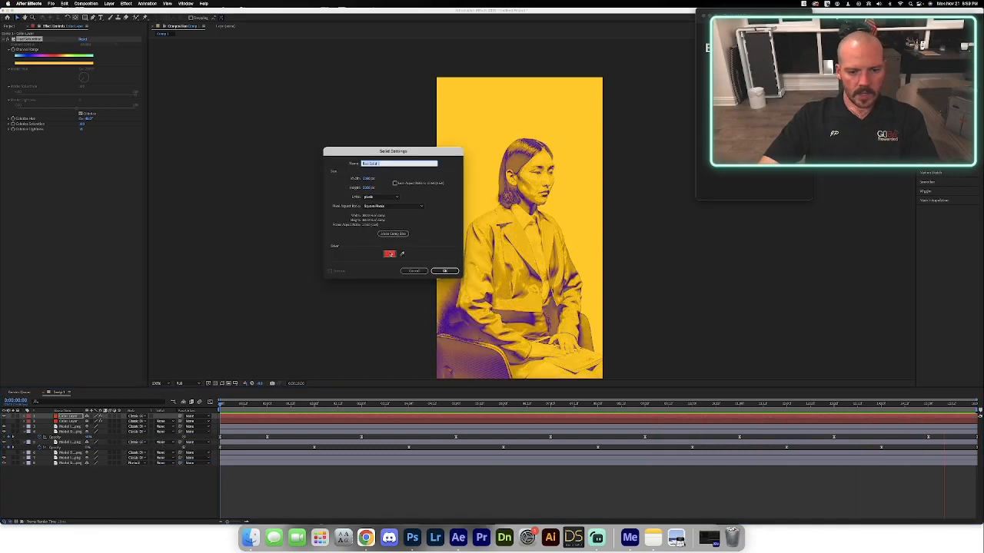
left_click(388, 252)
left_click_drag(392, 242, 380, 258)
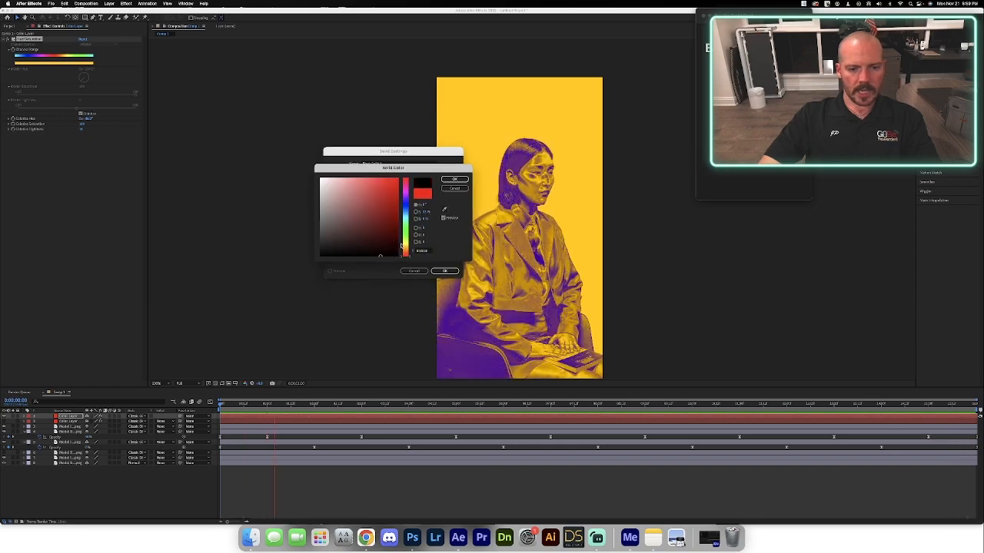
left_click(454, 179)
left_click(446, 272)
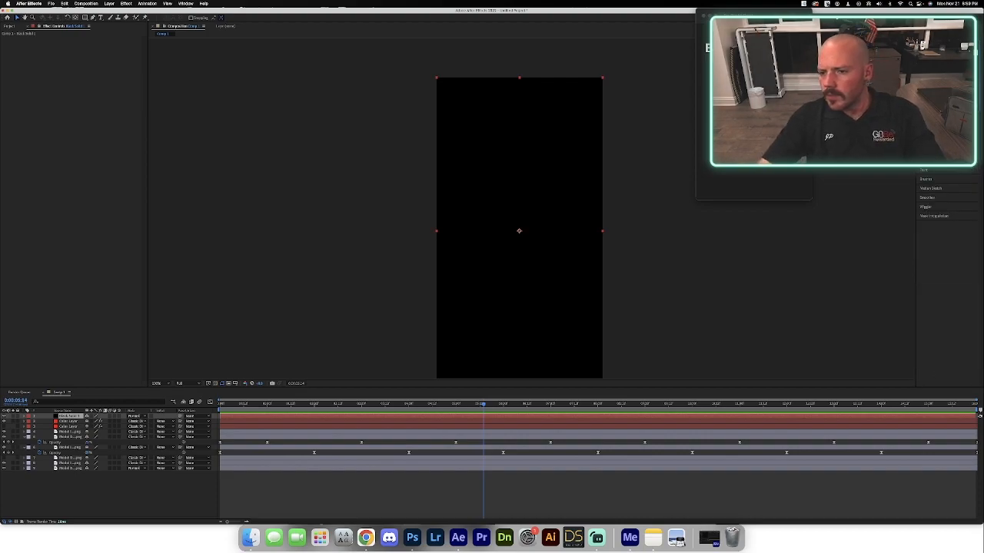
Apply Fractal Noise to the black solid with the Rocky fractal type and the Block noise type.
left_click_drag(622, 278, 519, 275)
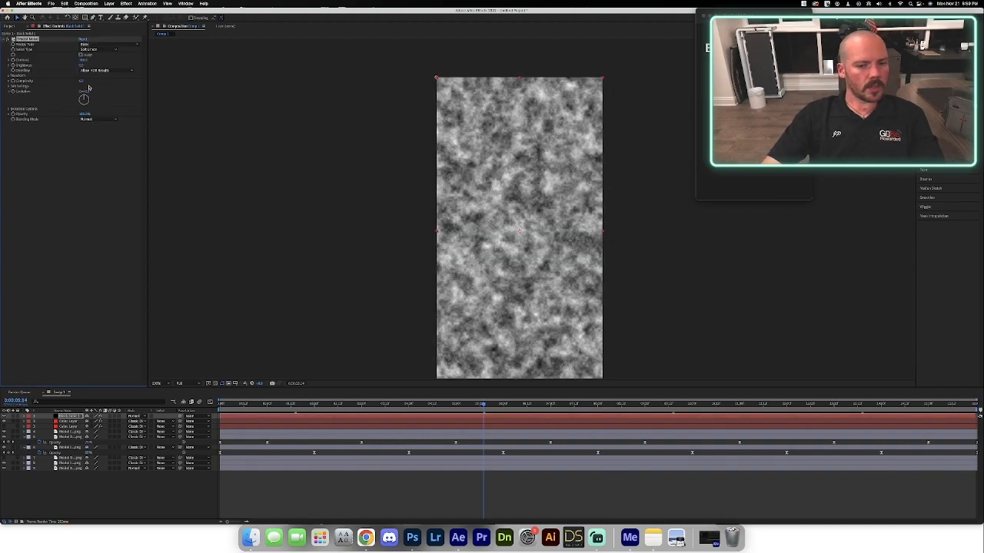
left_click(97, 44)
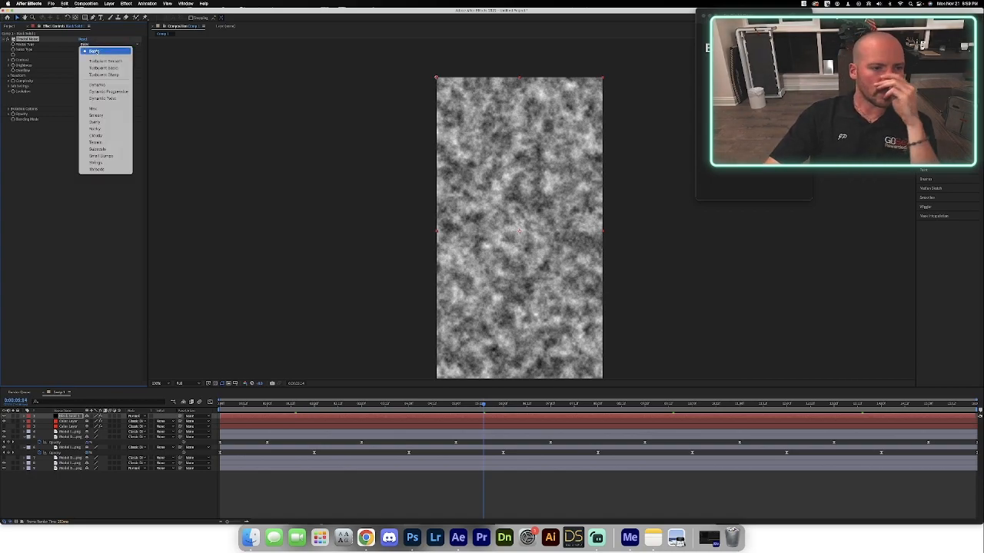
left_click(107, 128)
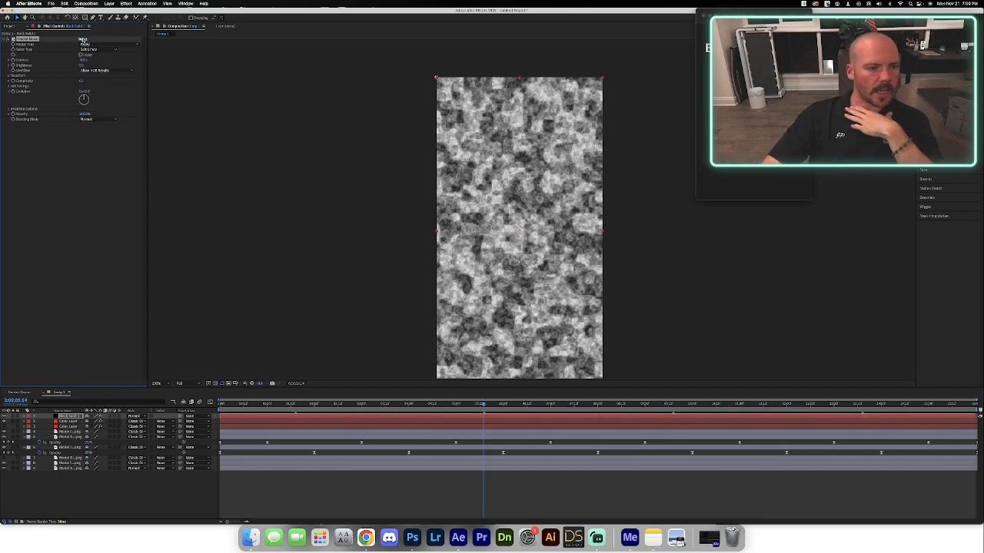
left_click(88, 50)
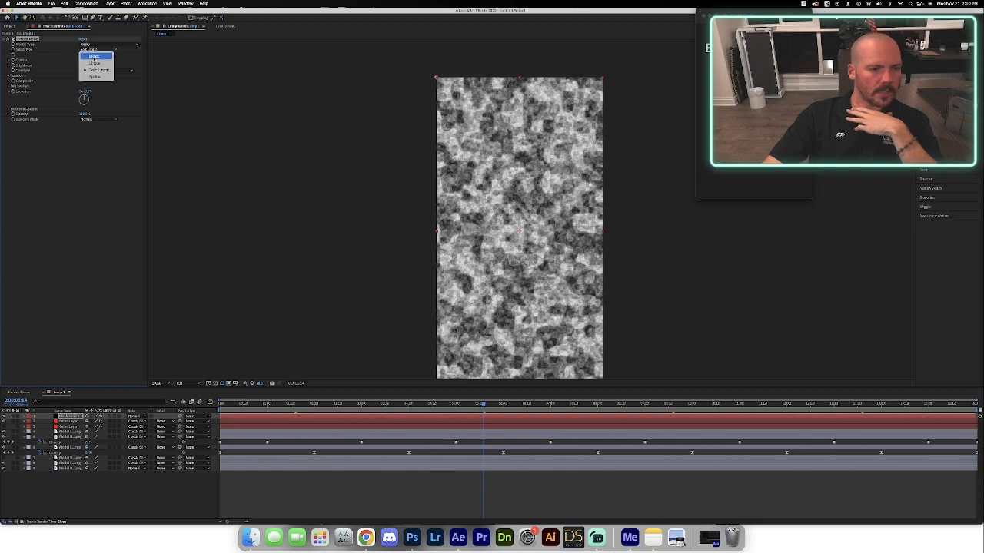
left_click(93, 57)
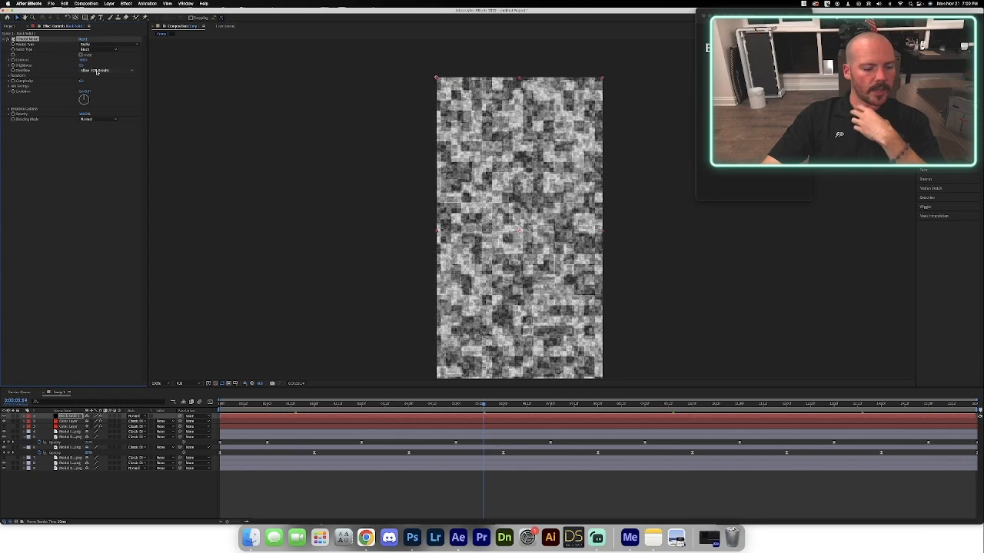
Move the noise solid beneath all model layers and lower its Fractal Noise contrast.
left_click_drag(70, 420, 66, 473)
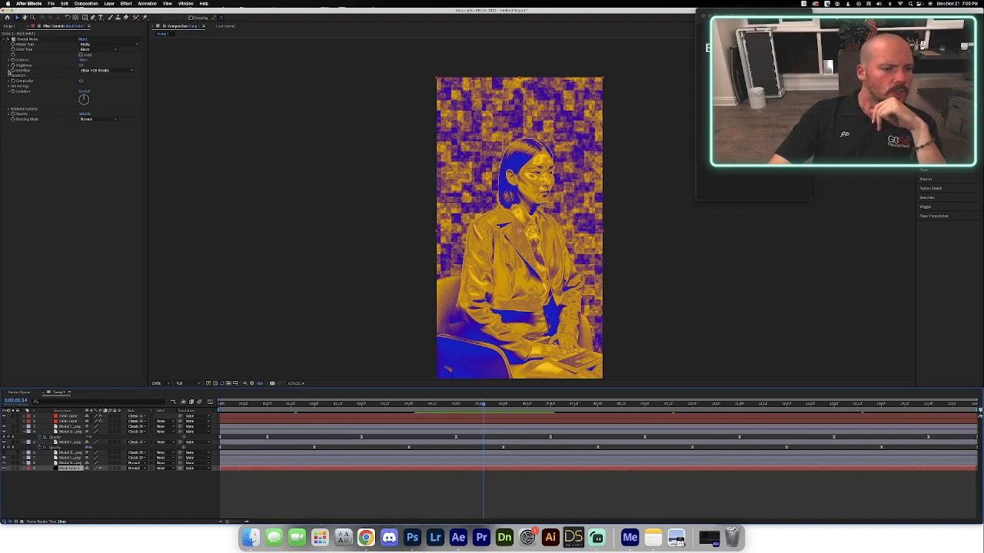
left_click_drag(83, 61, 63, 61)
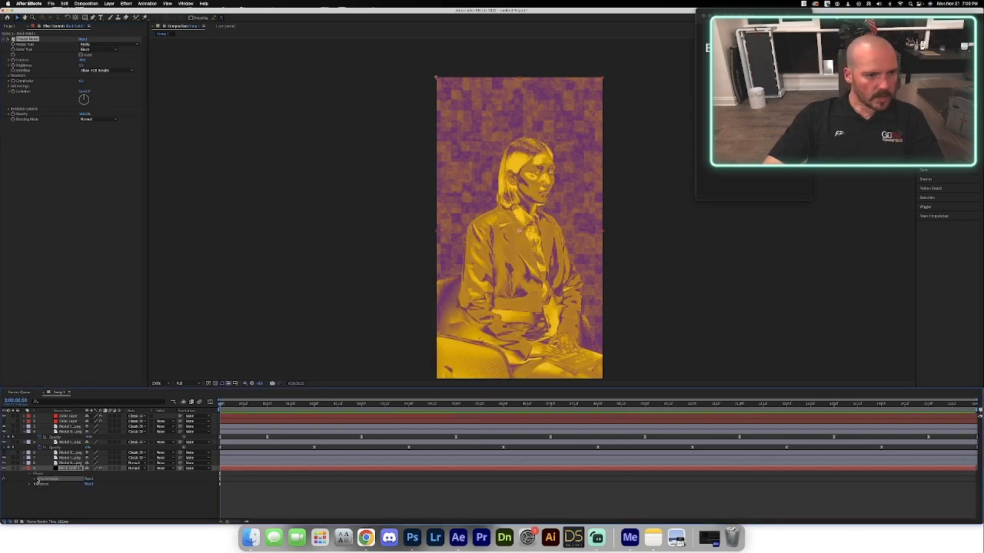
Keyframe the Fractal Noise Evolution at the start and enable Cycle Evolution with a cycle of 4 revolutions.
left_click(15, 92)
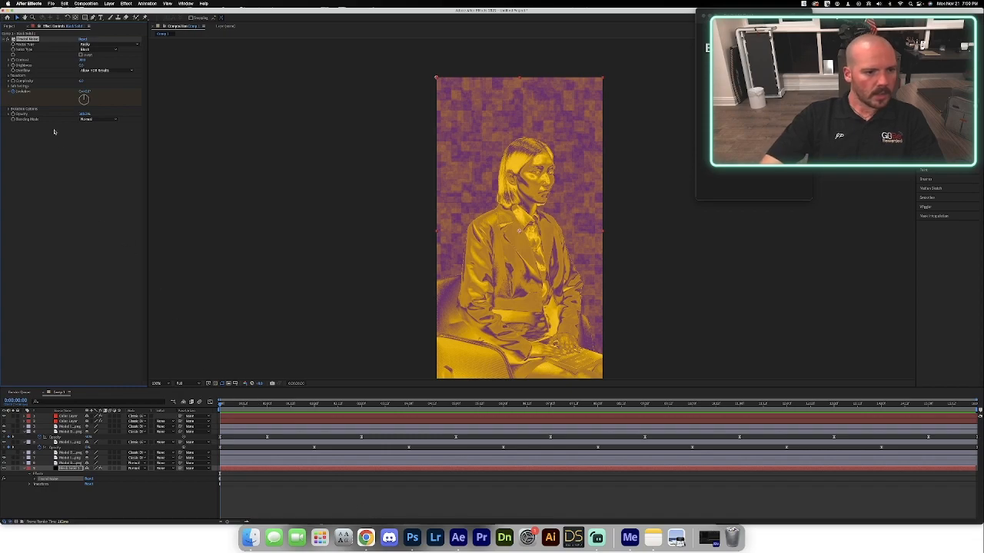
left_click(10, 110)
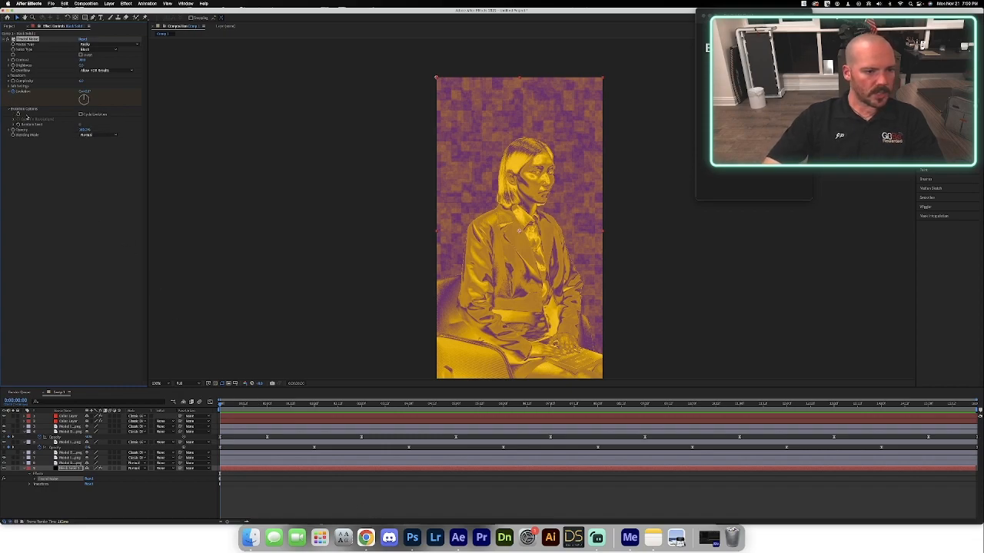
left_click(80, 116)
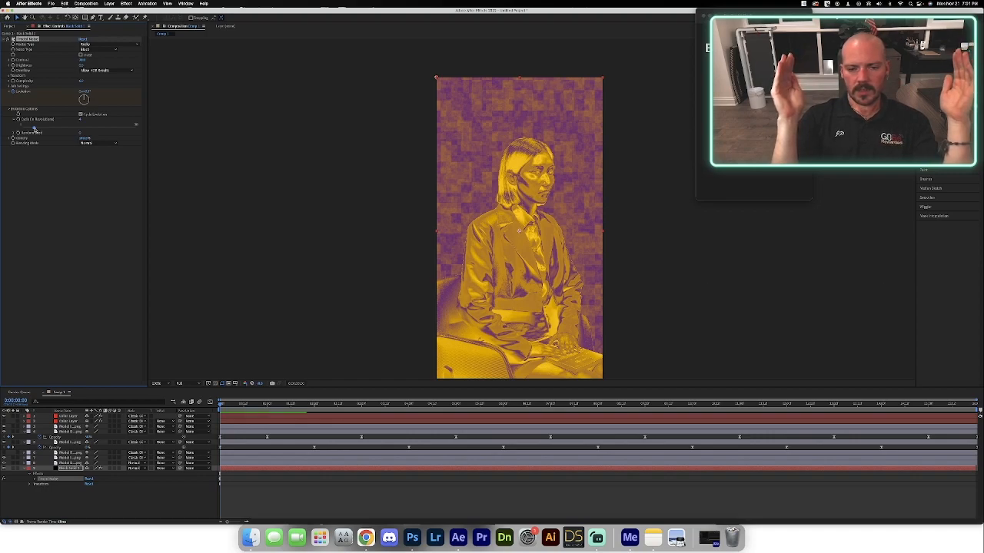
Set the Evolution to 4 revolutions at the end of the composition and preview the looping noise background.
key("u")
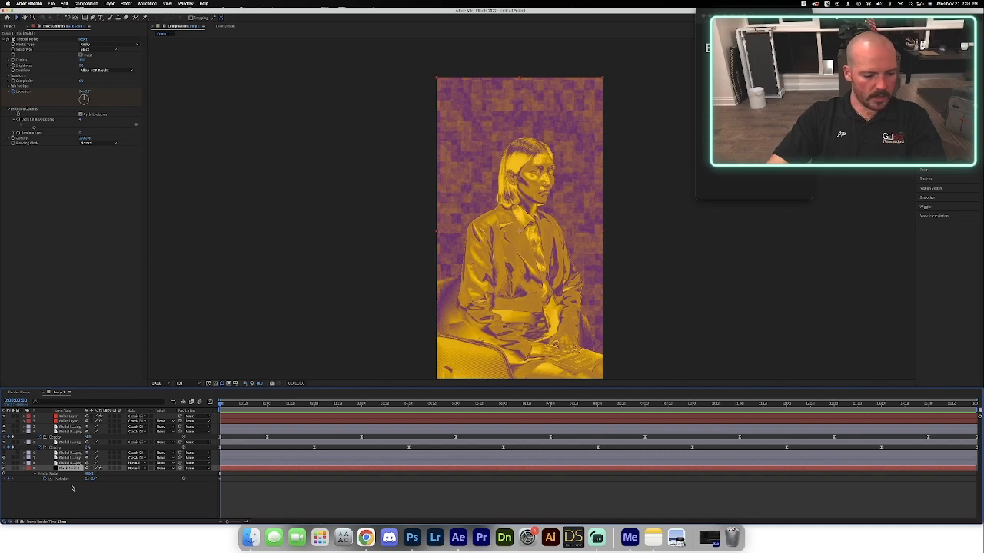
left_click(138, 482)
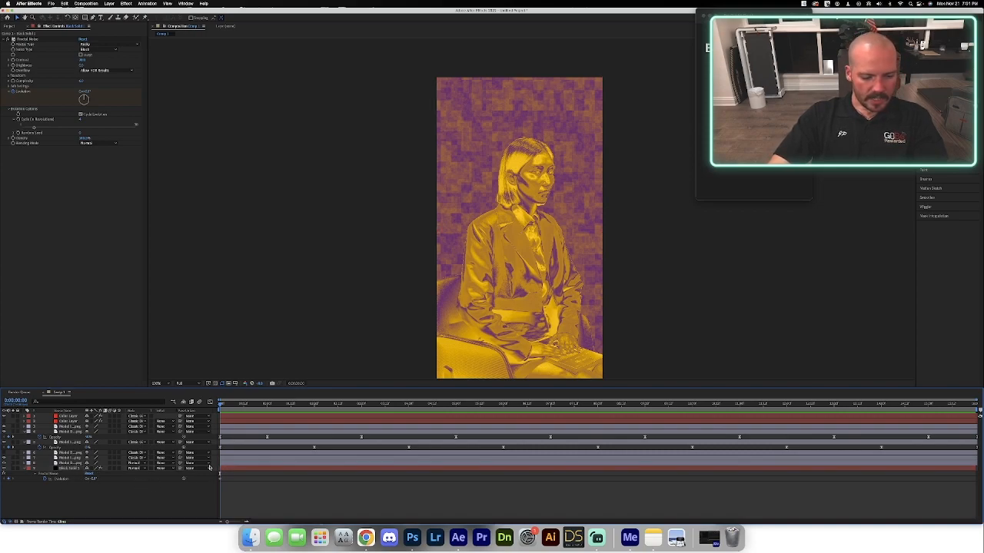
key("End")
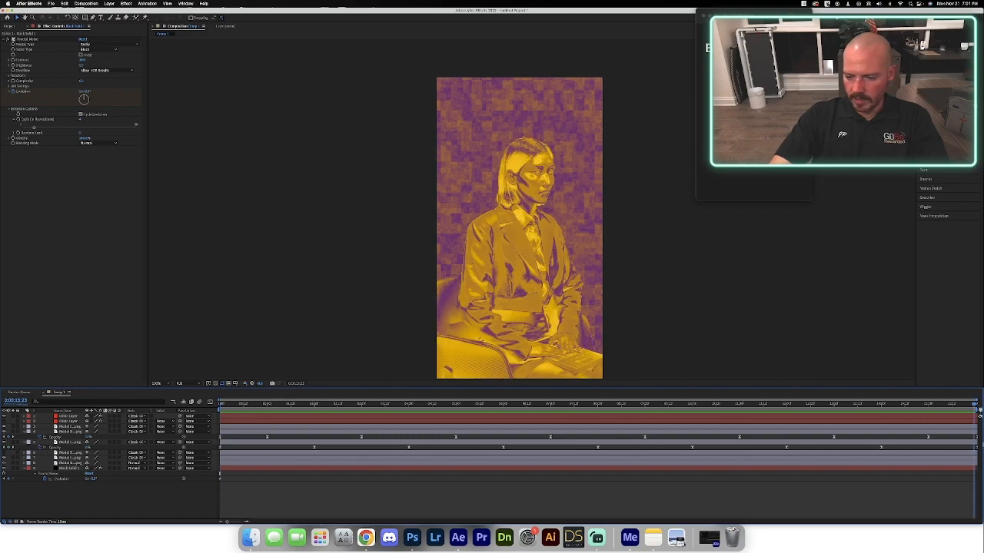
left_click(88, 479)
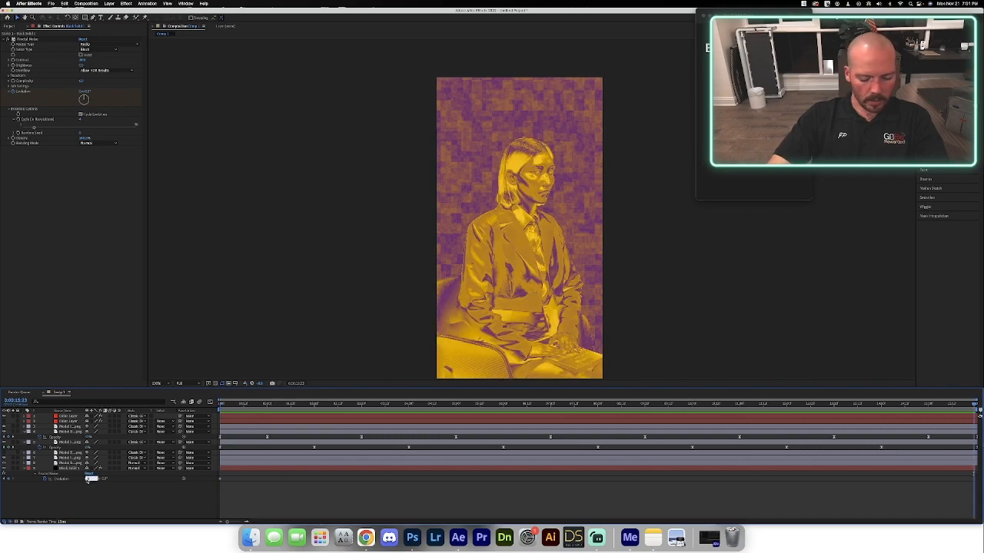
type("4")
key("Return")
left_click_drag(222, 404, 219, 405)
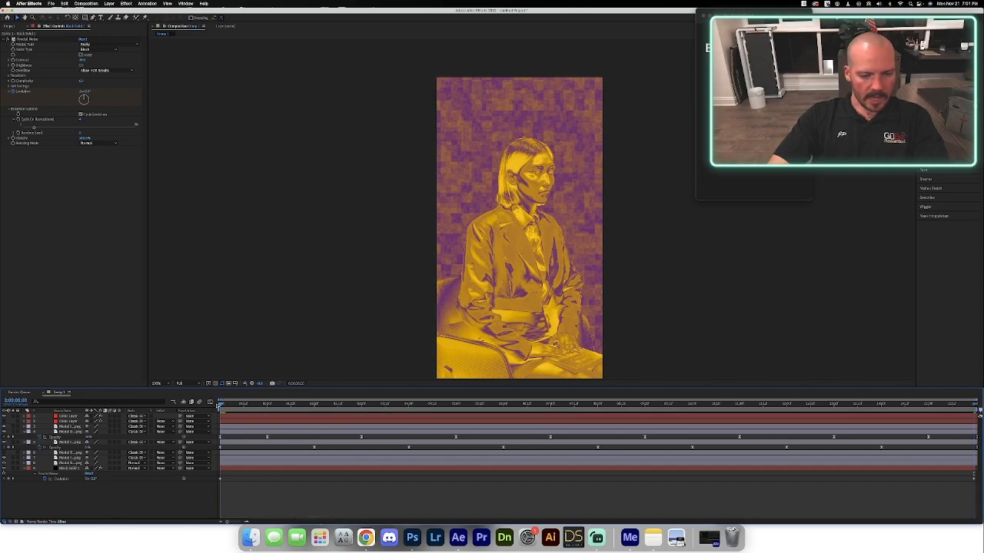
key("space")
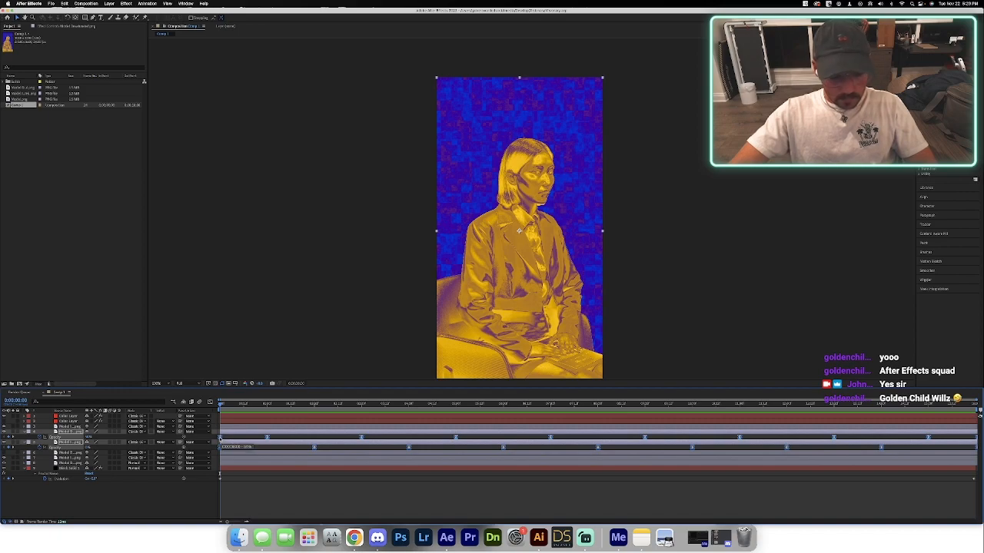
left_click_drag(220, 438, 360, 436)
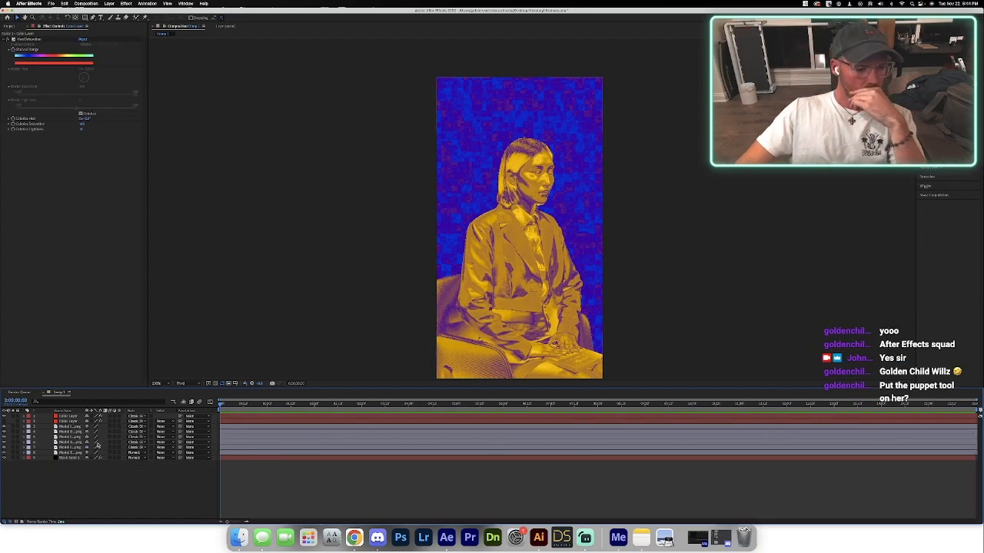
Select the black noise solid, return to the start of the composition and set the preview resolution to Full.
left_click(71, 458)
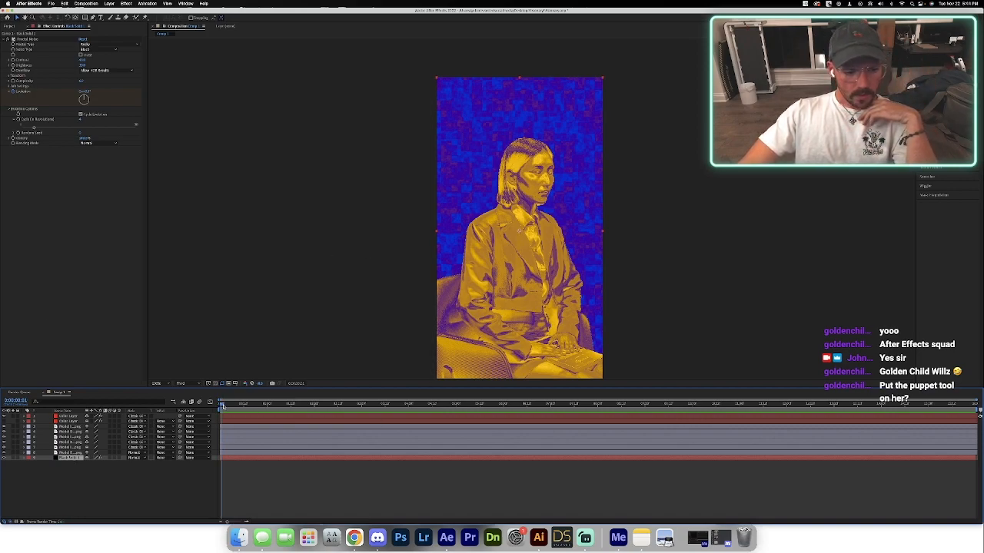
left_click_drag(221, 407, 177, 416)
left_click(184, 384)
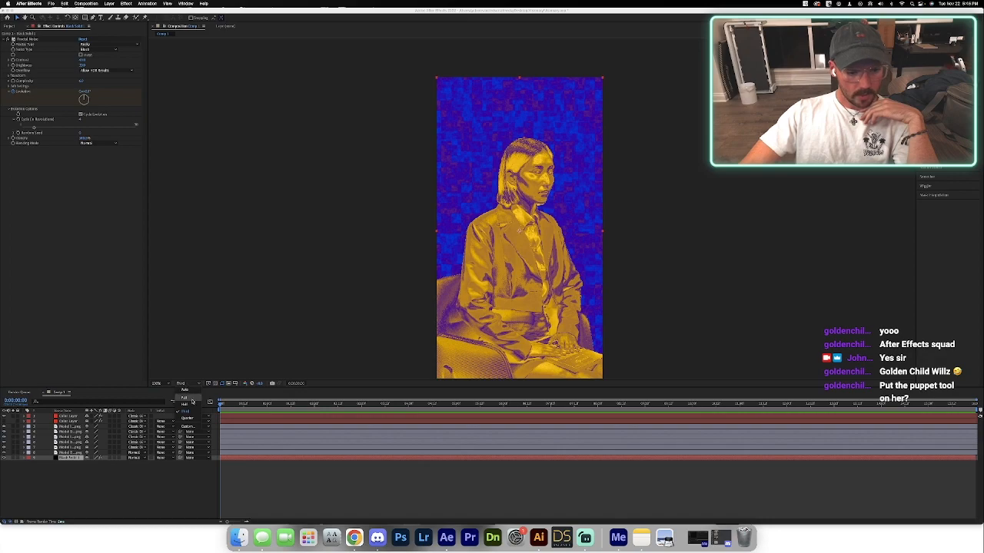
left_click(185, 398)
Keyframe the Fractal Noise Offset Turbulence at 2 seconds and shift its vertical value at the start of the composition.
left_click(9, 76)
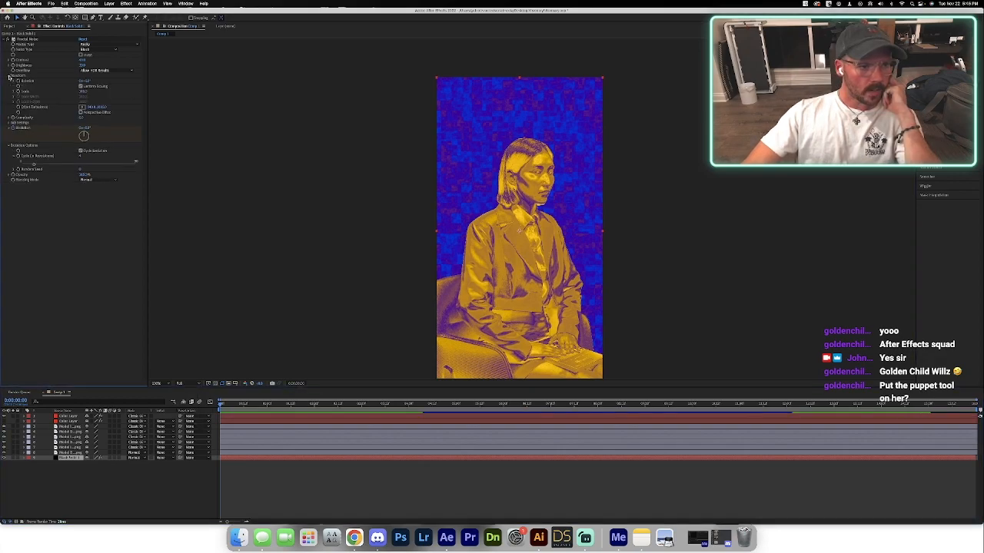
left_click_drag(220, 408, 315, 413)
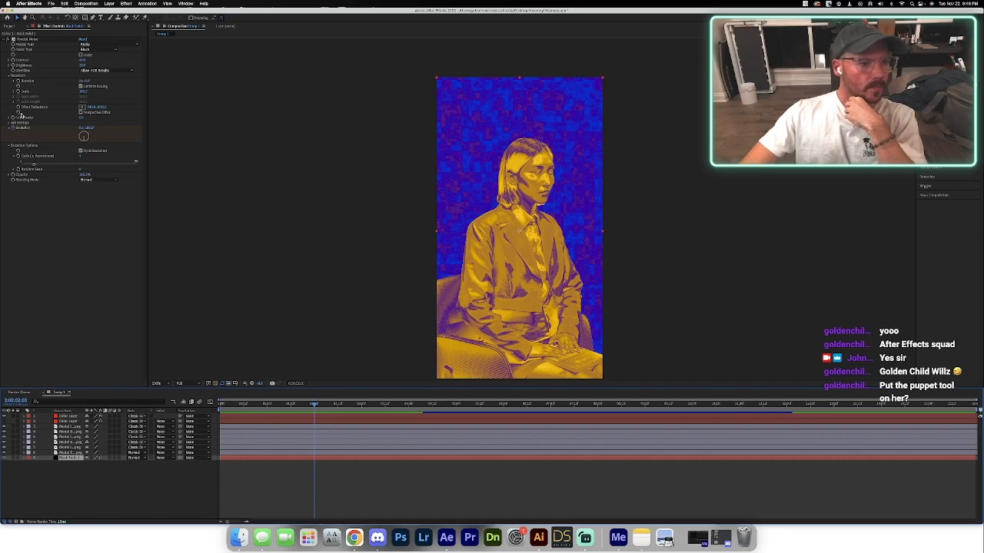
left_click(19, 108)
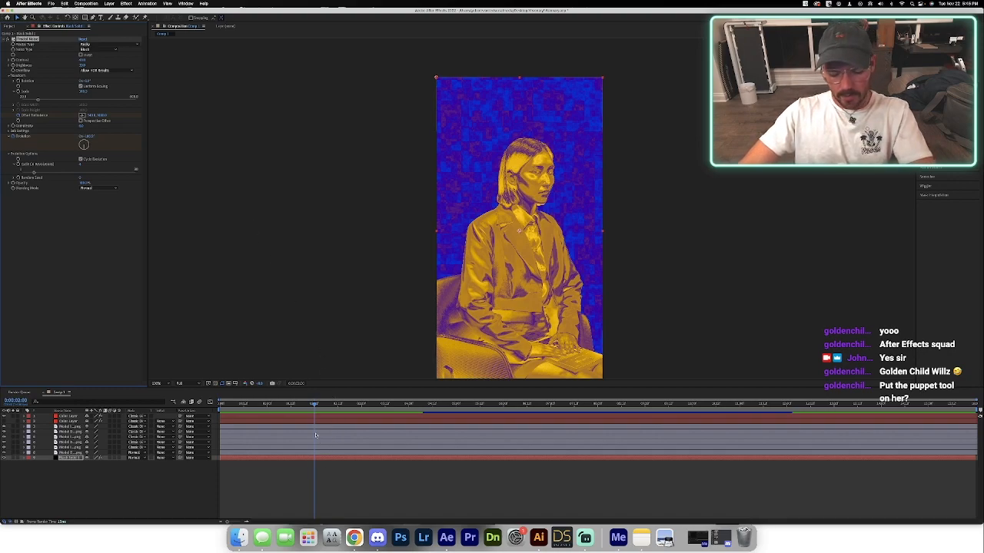
key("u")
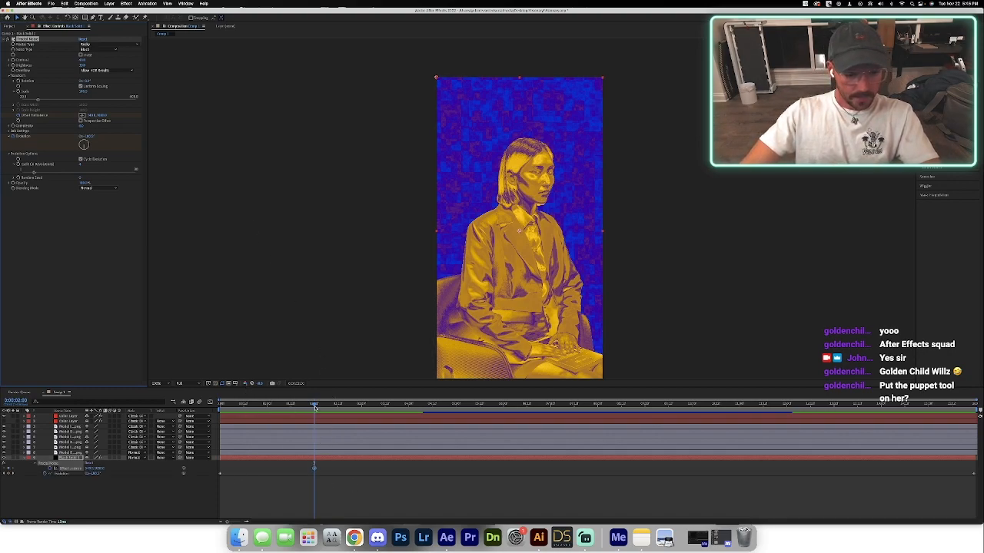
left_click_drag(315, 405, 220, 407)
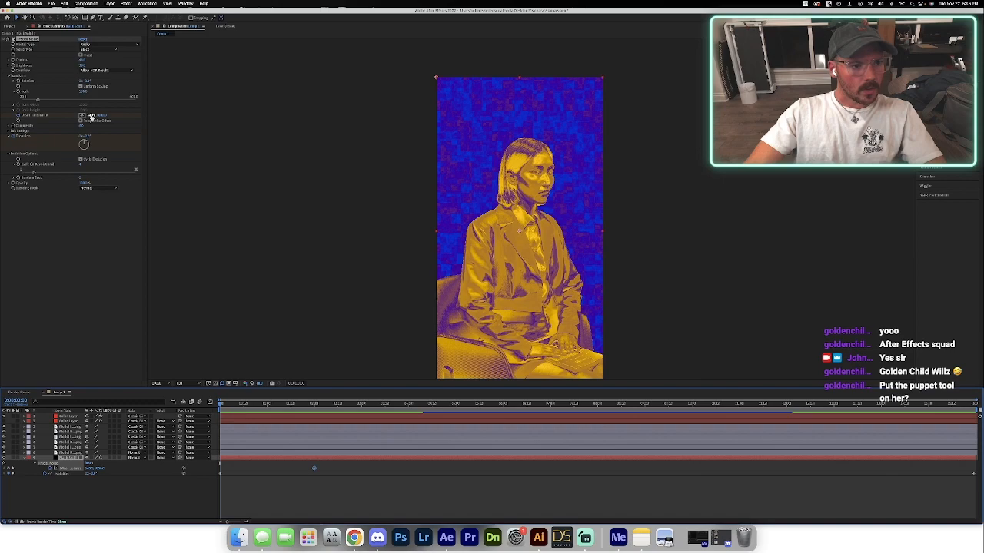
left_click_drag(101, 116, 401, 130)
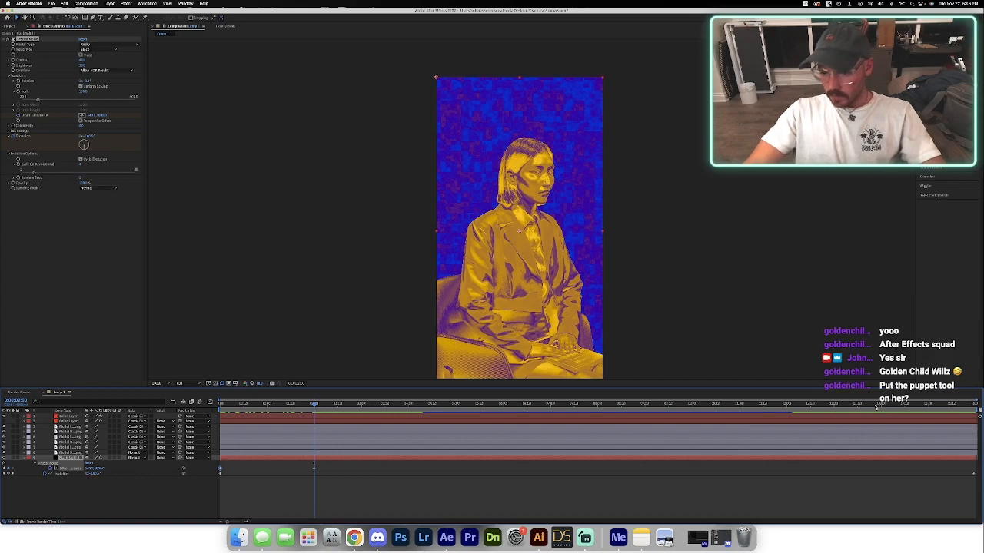
Hold the Offset Turbulence with a keyframe at 14 seconds, repeat its starting keyframe at the composition's end and preview the noise motion.
left_click(882, 405)
mouse_move(883, 409)
left_mouse_down()
mouse_move(863, 407)
mouse_move(881, 408)
left_mouse_up()
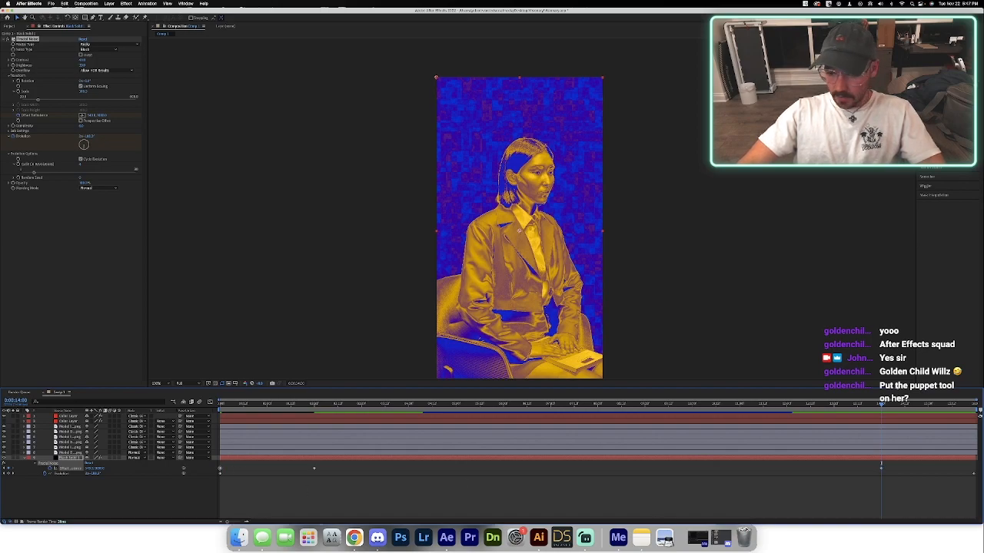
left_click_drag(936, 407, 976, 407)
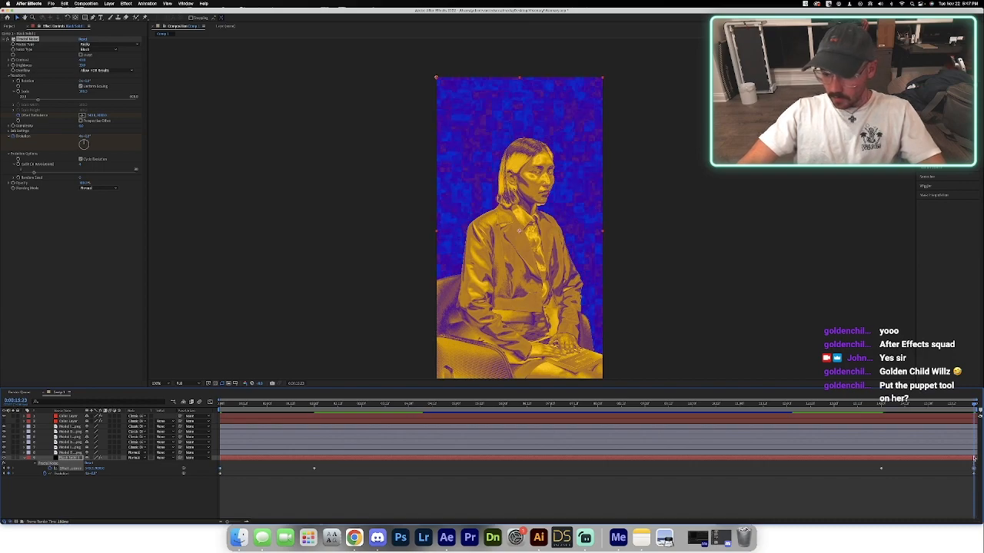
key("alt+Right")
left_click_drag(973, 405, 882, 424)
key("space")
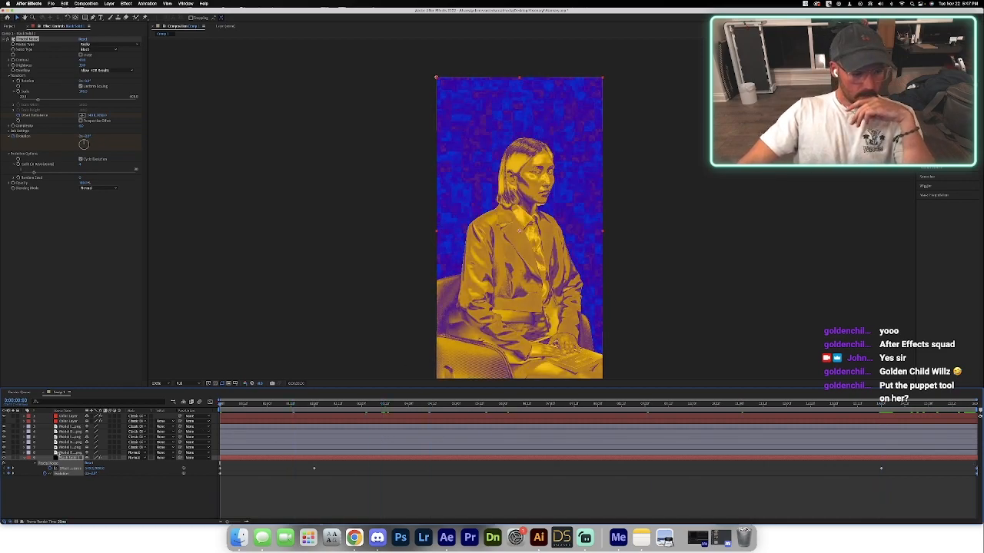
Pre-compose all the model image layers into a new composition named Model.
left_click(61, 453)
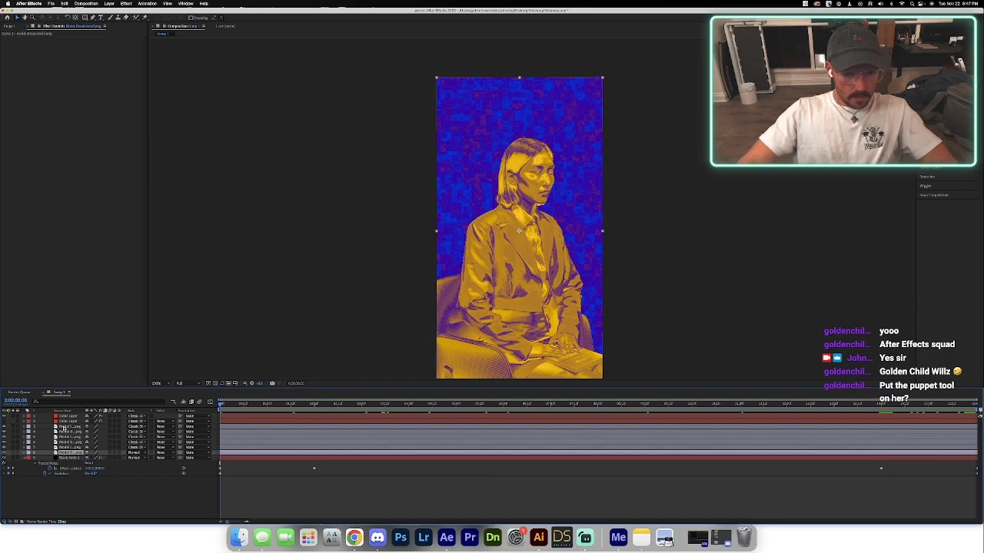
left_click(63, 427, "shift")
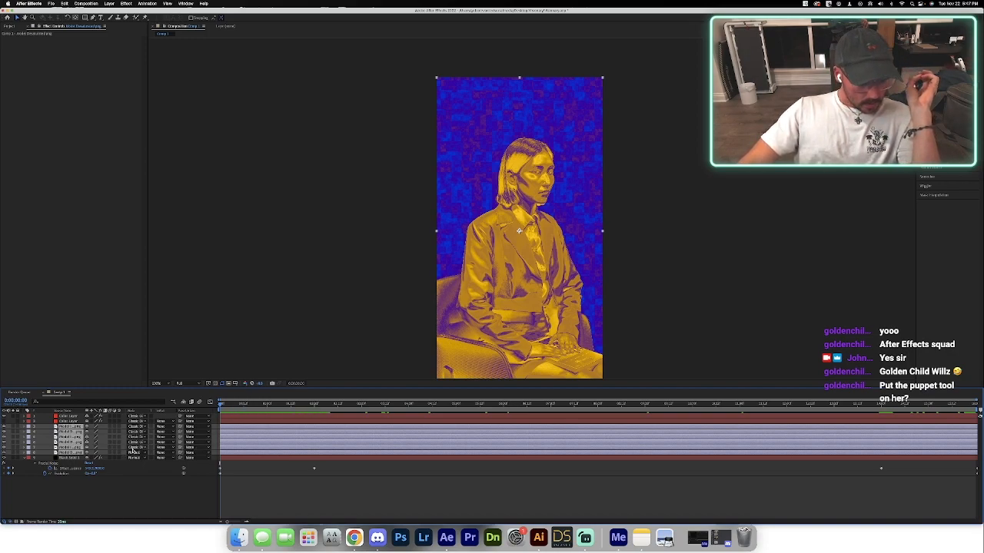
right_click(67, 440)
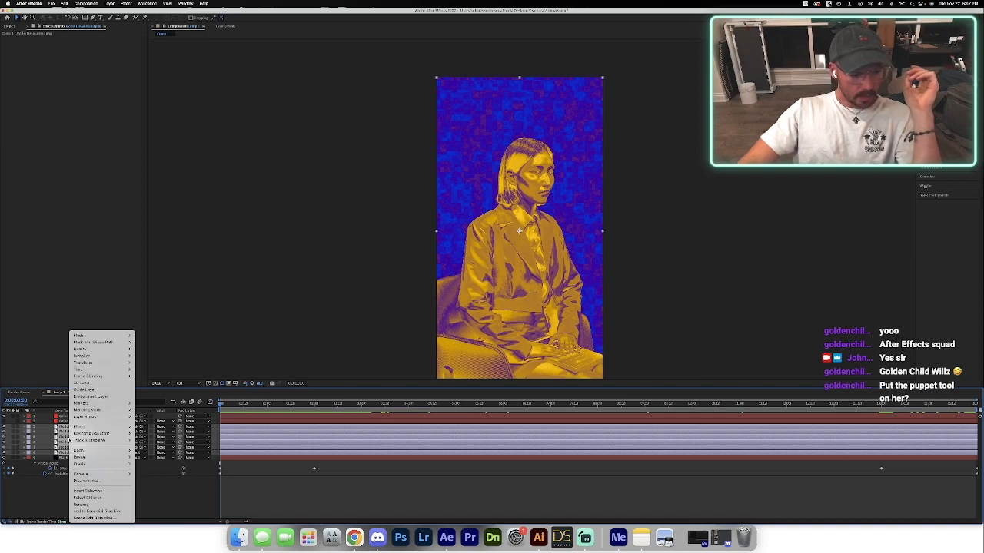
mouse_move(99, 417)
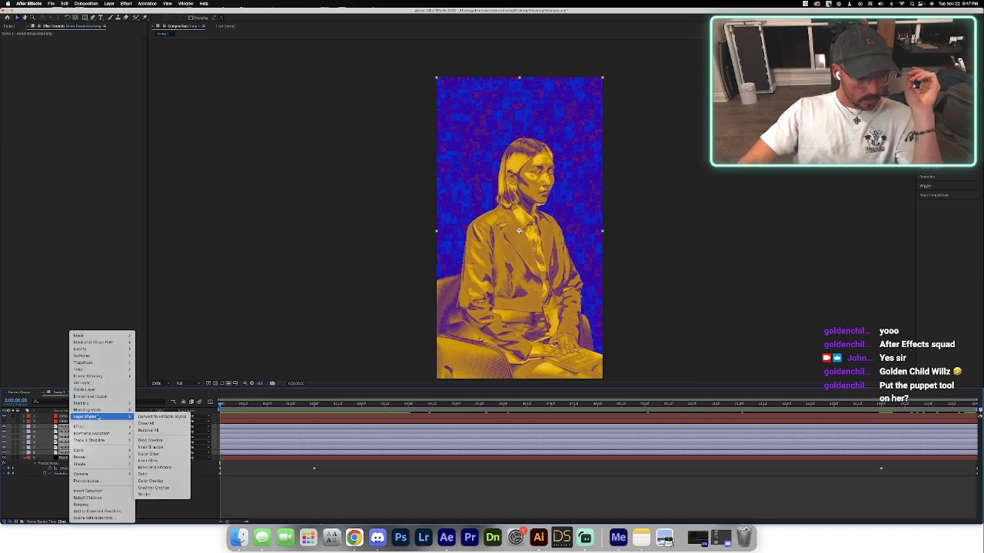
left_click(105, 481)
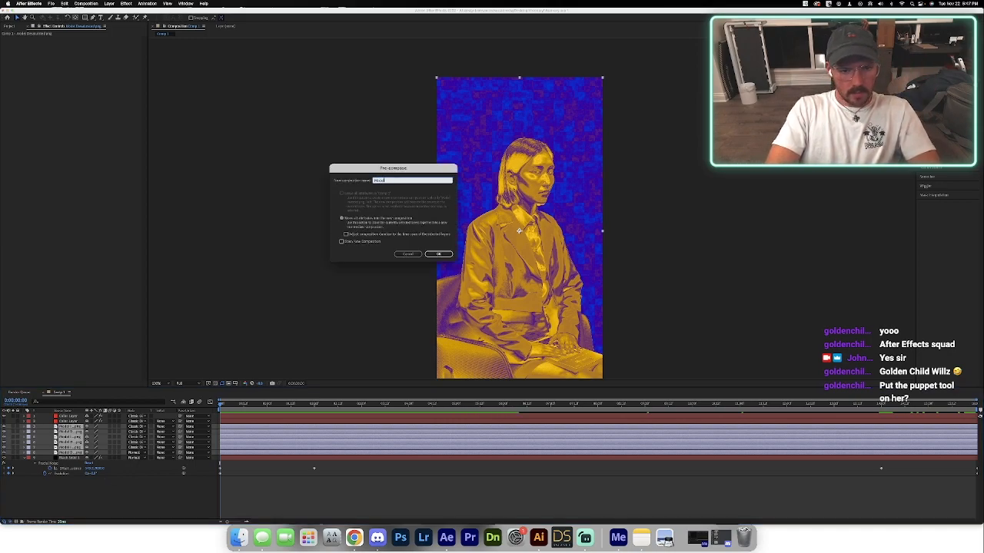
type("Model")
key("Return")
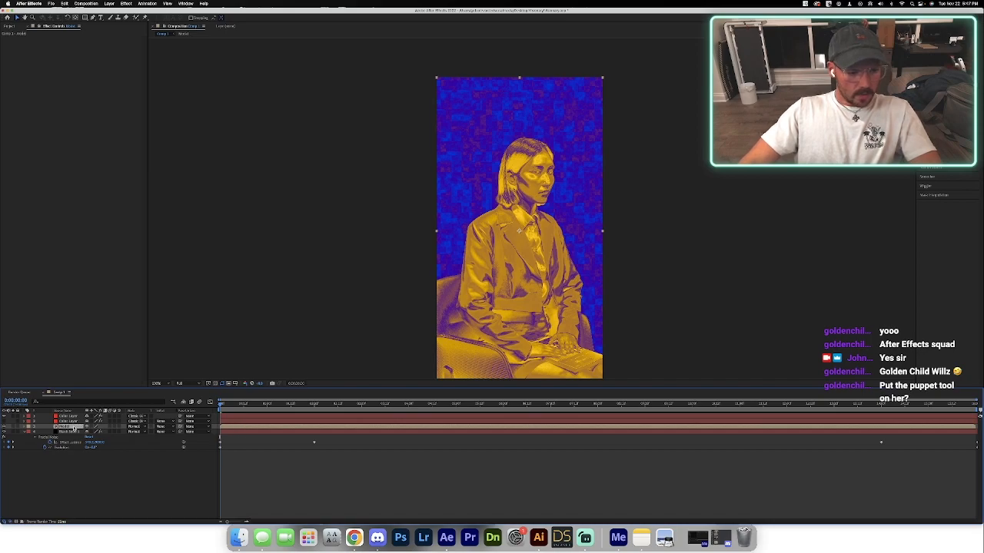
Keyframe the Model layer's Position at 2 seconds and move the layer down out of frame at the start.
key("p")
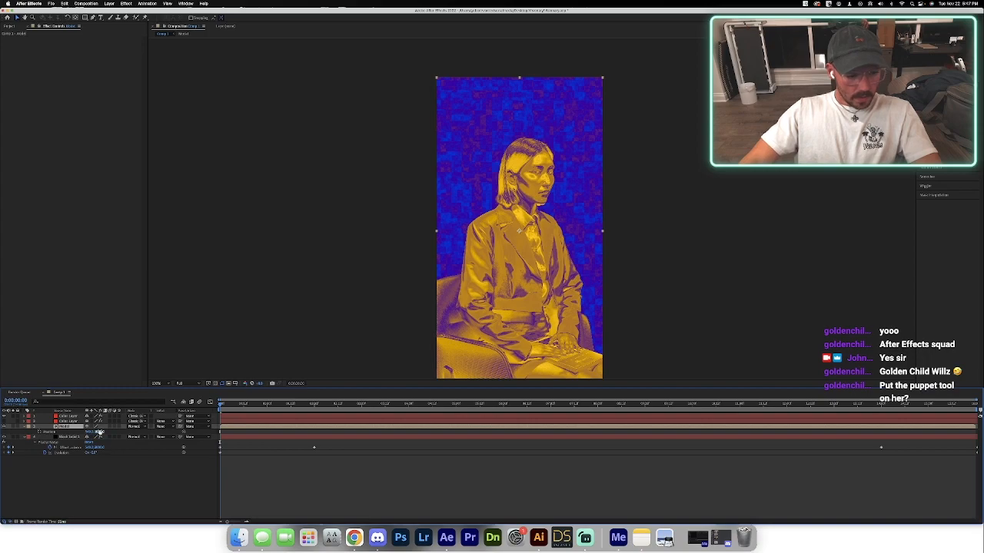
left_click_drag(275, 408, 315, 410)
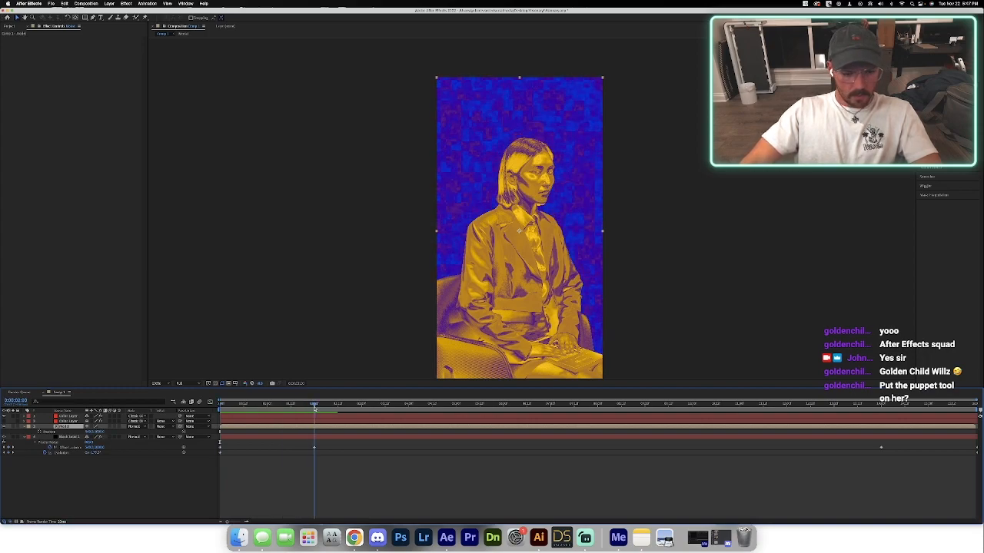
left_click(39, 431)
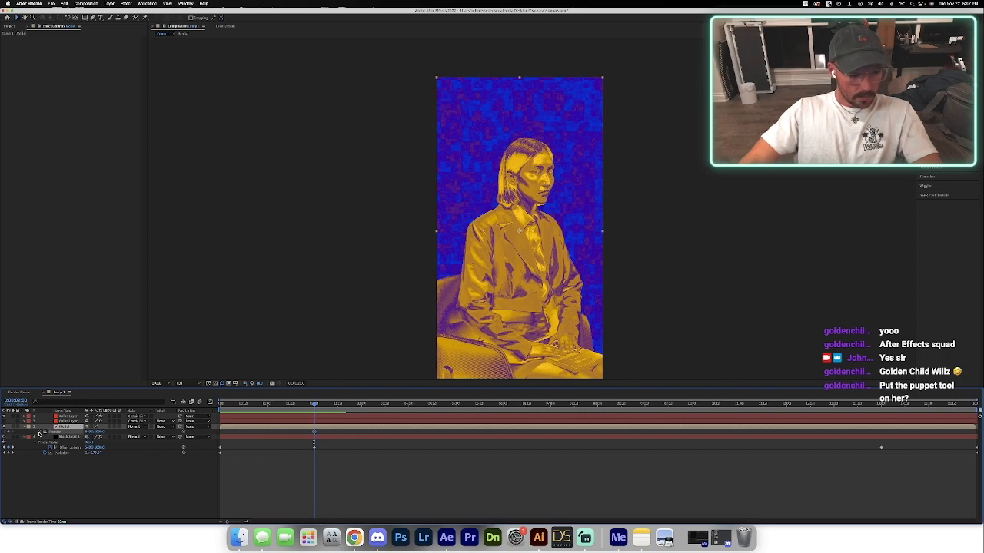
left_click_drag(315, 407, 215, 412)
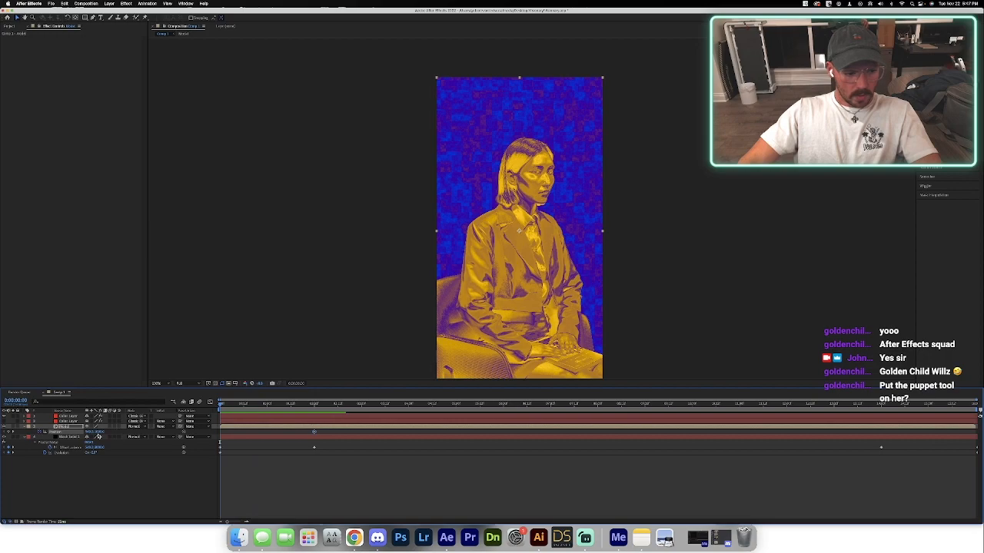
left_click_drag(507, 233, 494, 487)
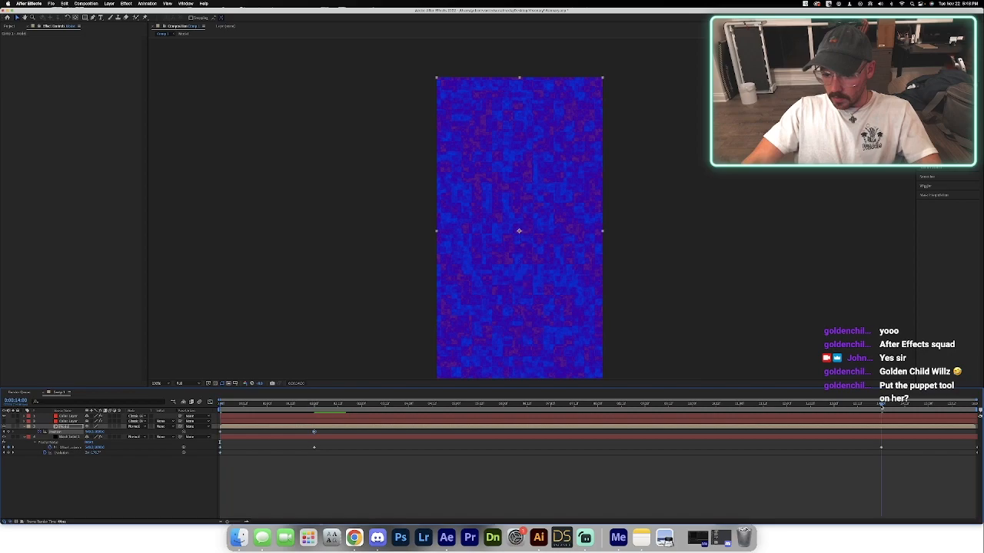
Add a Model Position keyframe at 14 seconds, copy the starting off-frame keyframe to the composition's end and check the motion.
left_click(881, 404)
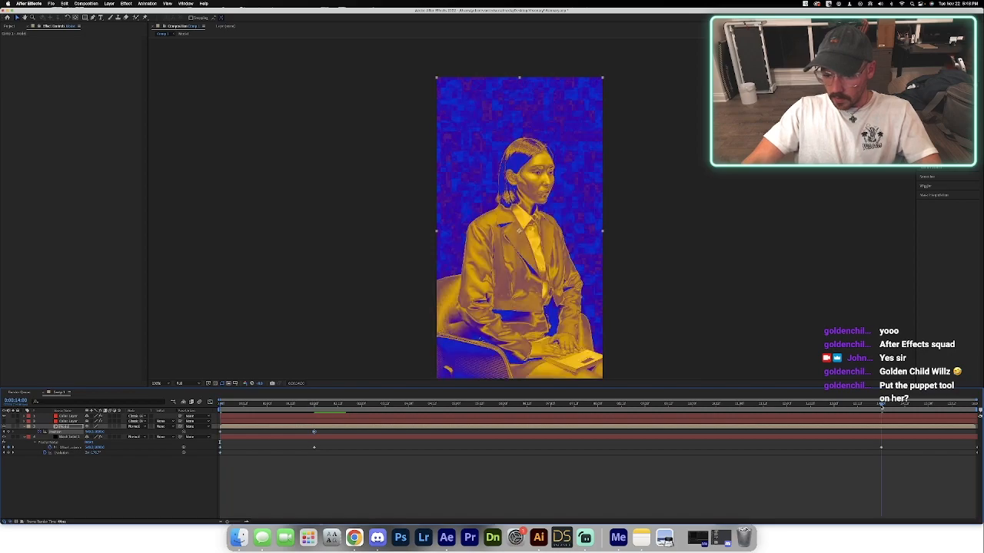
left_click(221, 433)
left_click(219, 433)
left_click(966, 404)
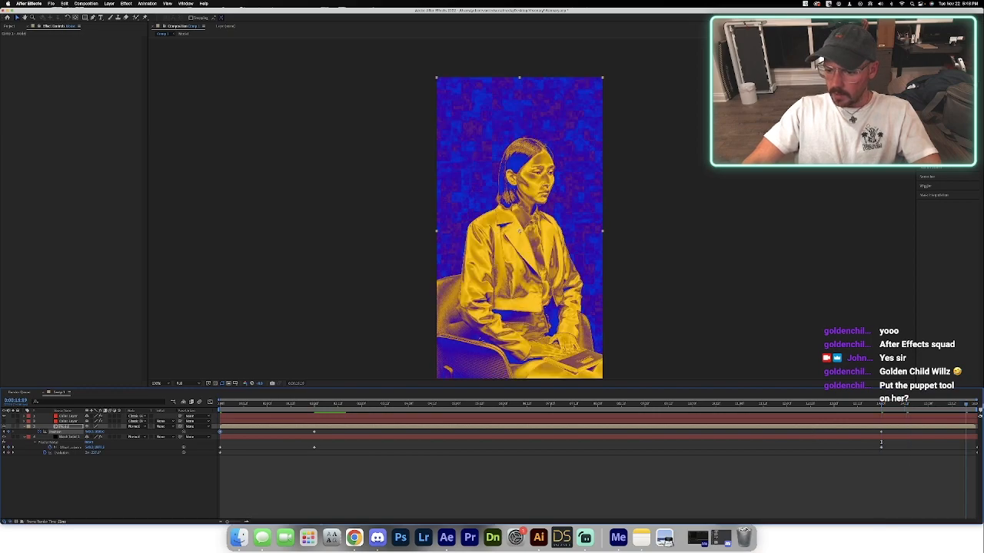
left_click_drag(966, 404, 975, 404)
key("super+v")
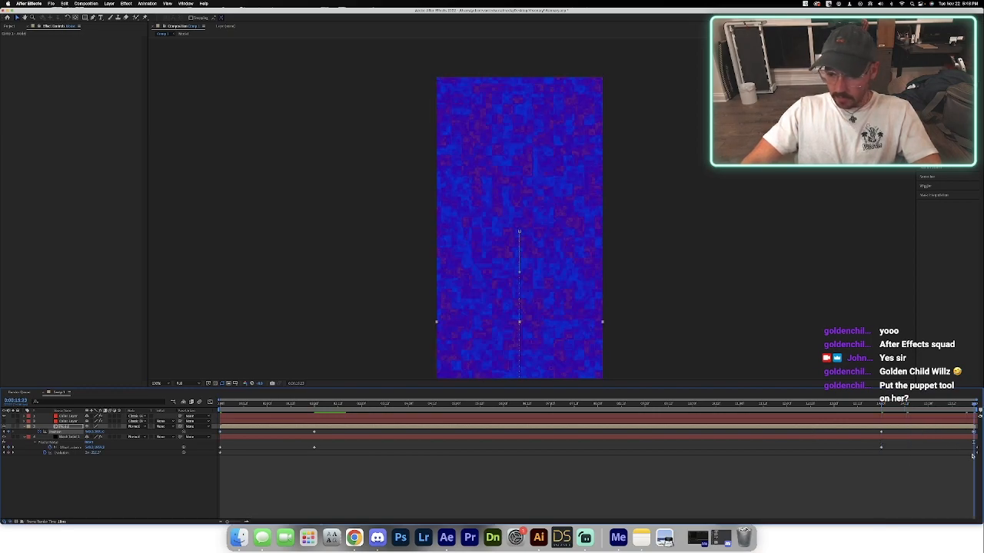
left_click(861, 404)
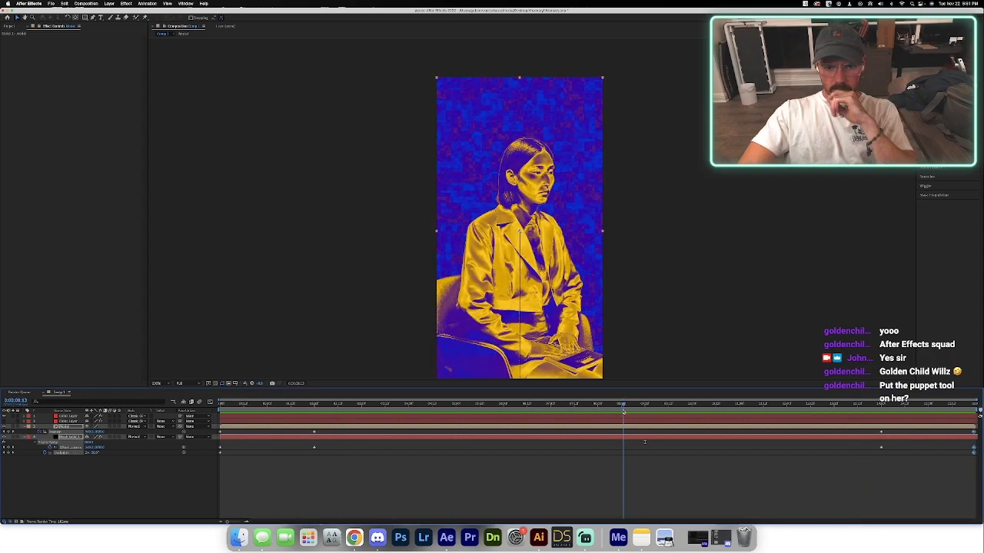
left_click_drag(622, 406, 635, 414)
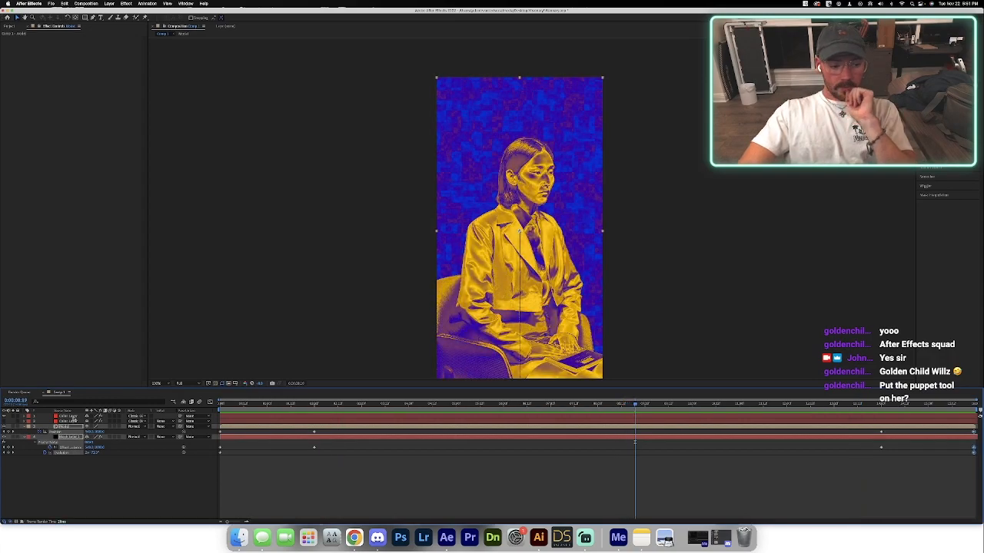
Try other colour combinations by showing the second color layer and hiding the top one, and preview from the start.
left_click(70, 417)
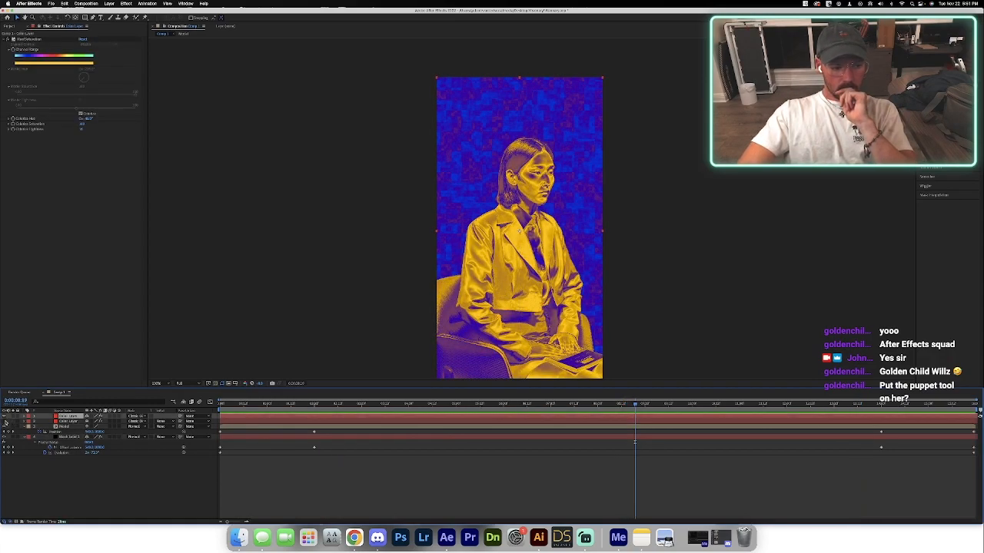
left_click(6, 421)
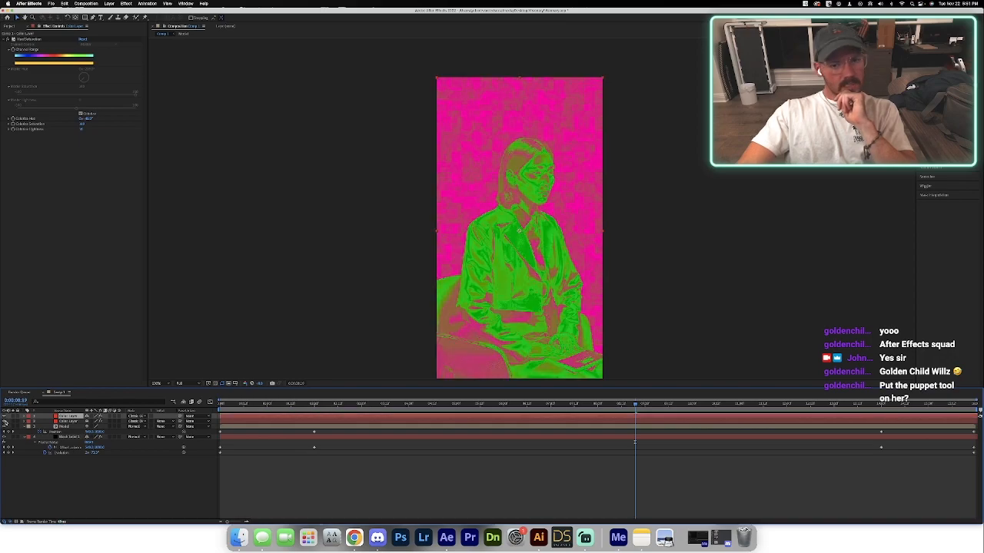
left_click(5, 417)
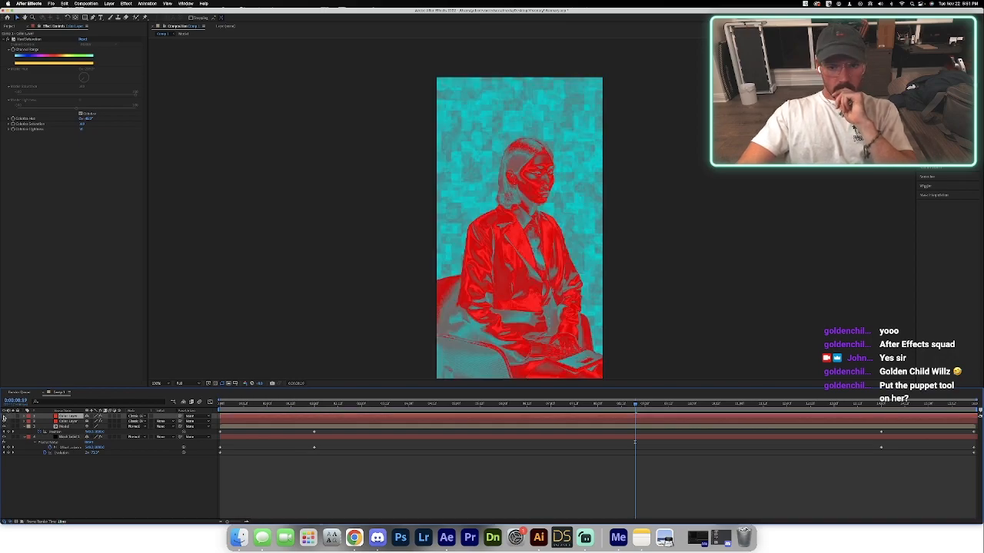
left_click(221, 404)
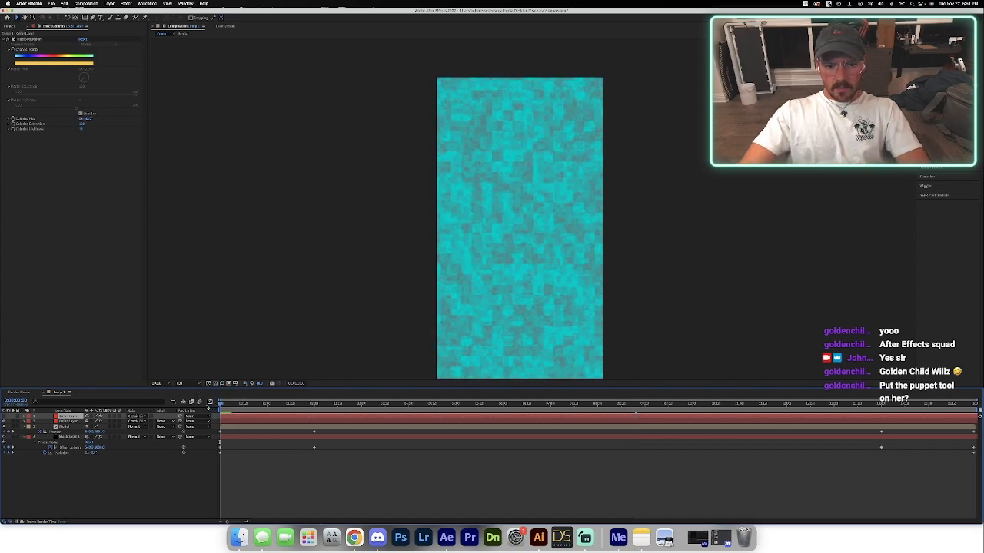
key("space")
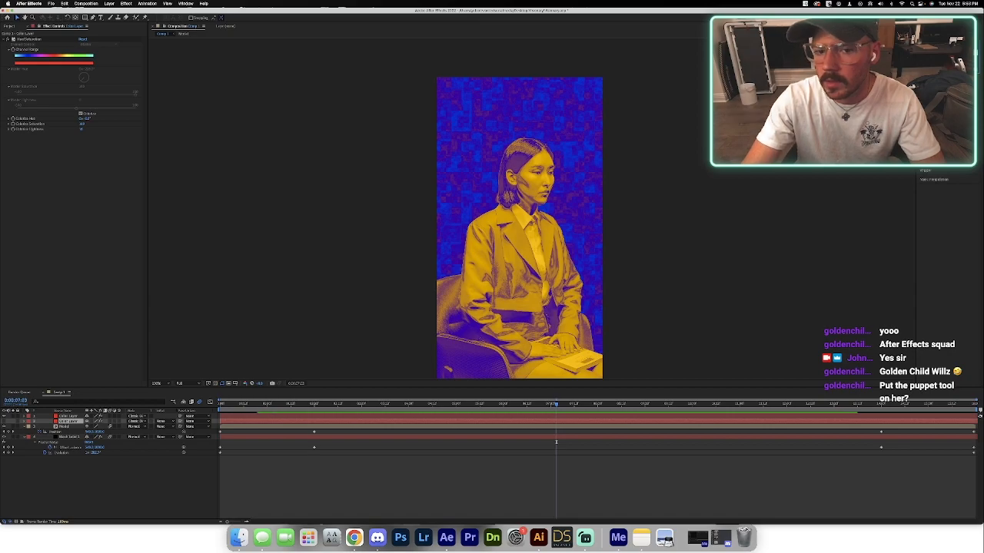
Apply the CC Vector Blur effect to the black noise solid.
left_click(47, 475)
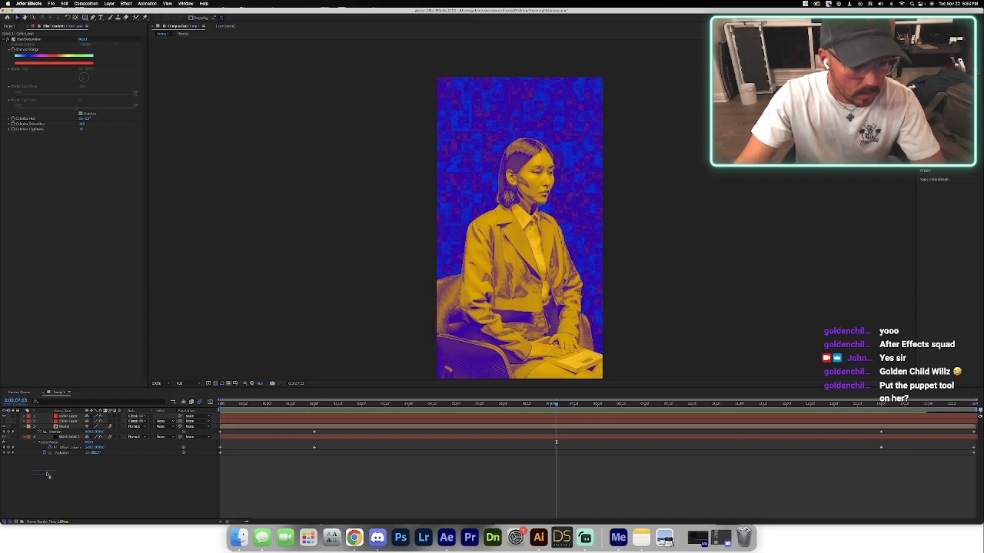
left_click(72, 437)
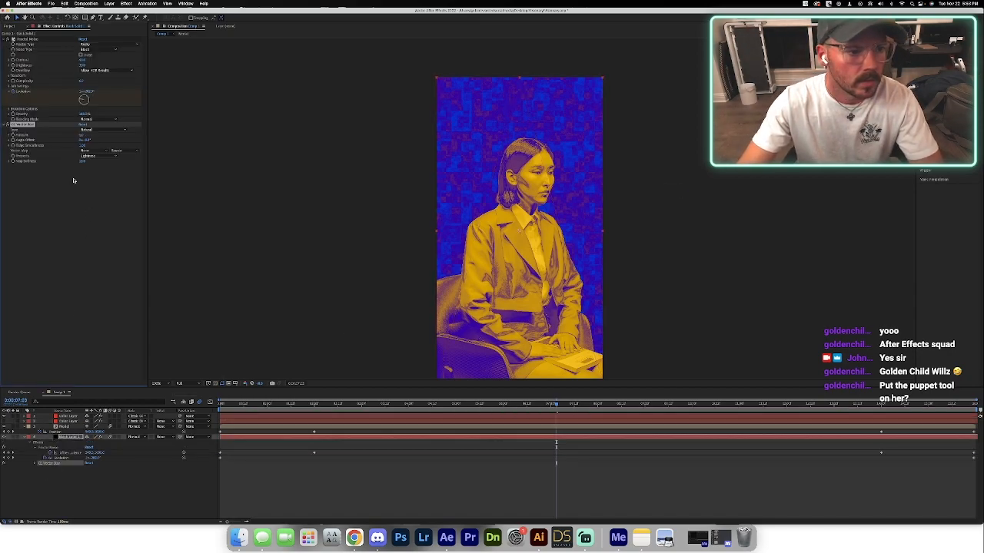
Increase the CC Vector Blur amount on the noise solid and preview the background at Third resolution.
left_click_drag(82, 136, 98, 137)
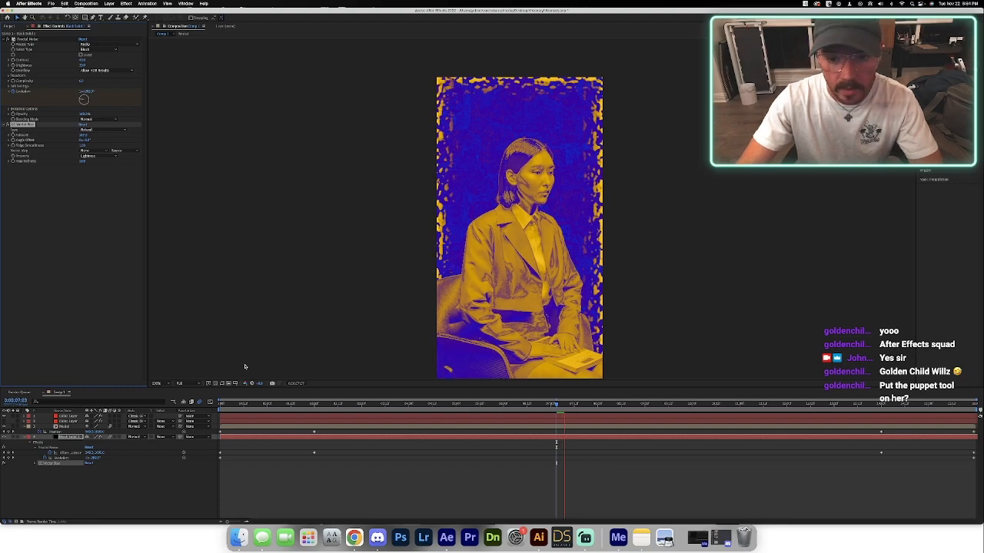
key("space")
left_click_drag(557, 404, 231, 401)
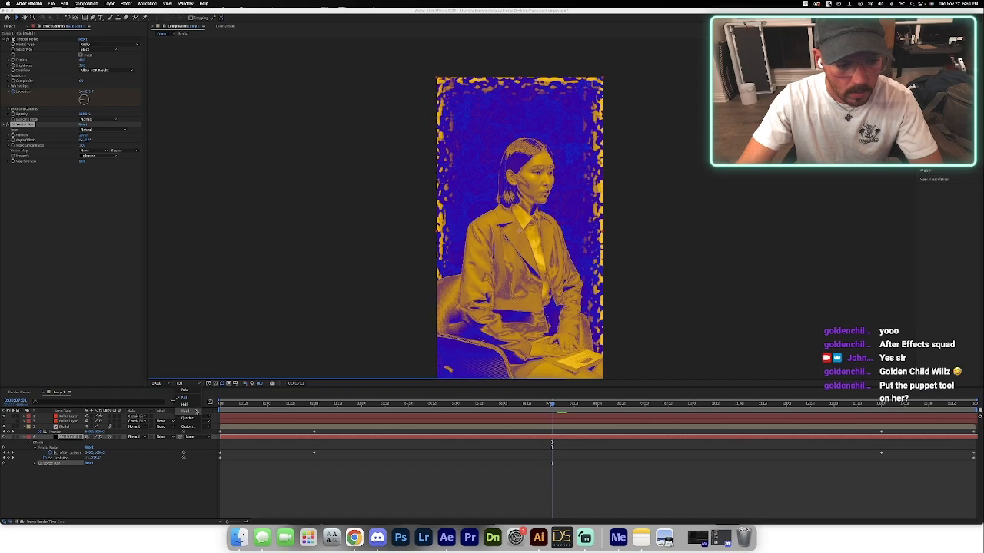
key("space")
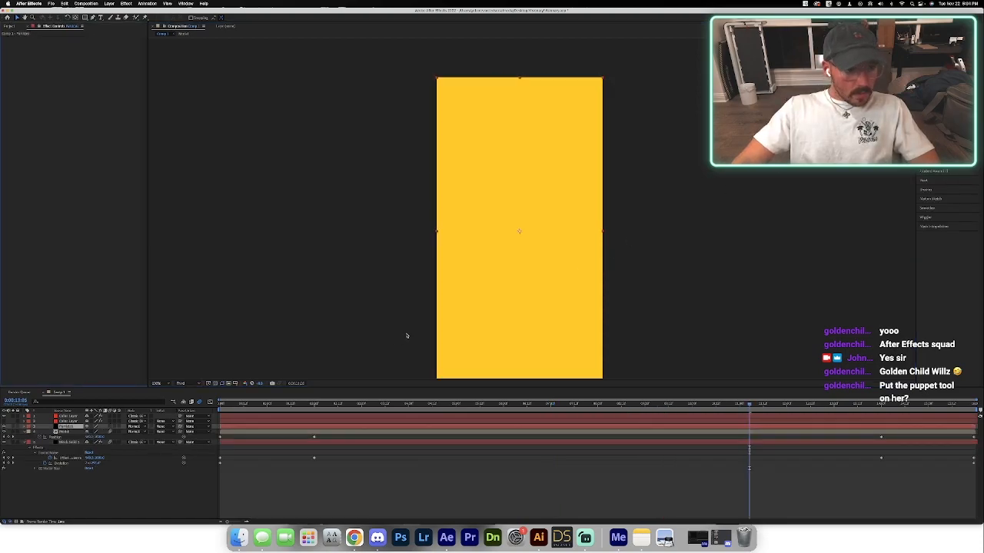
Apply CC Particle World to the Particles solid and place that layer below the Model layer.
left_click(68, 422)
left_click(69, 427)
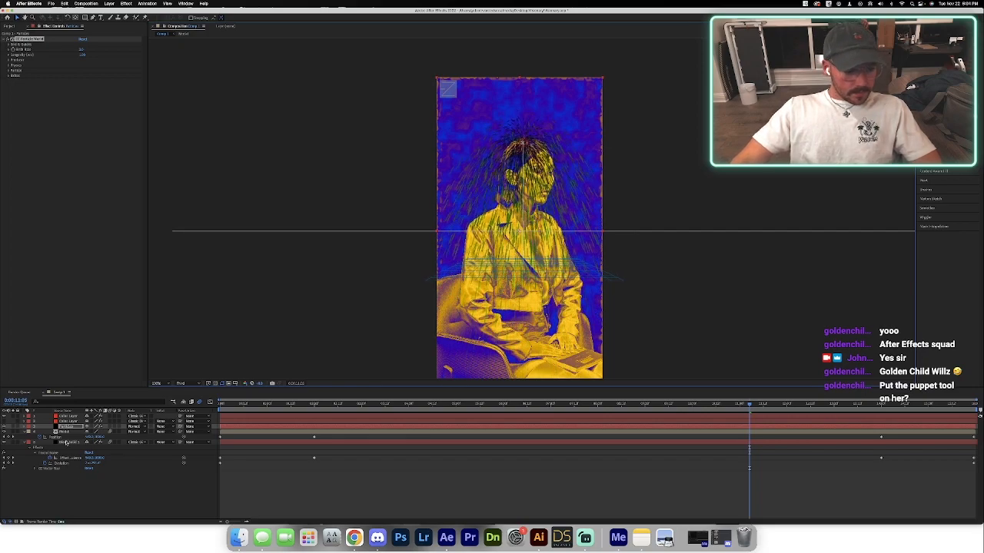
left_click(70, 436)
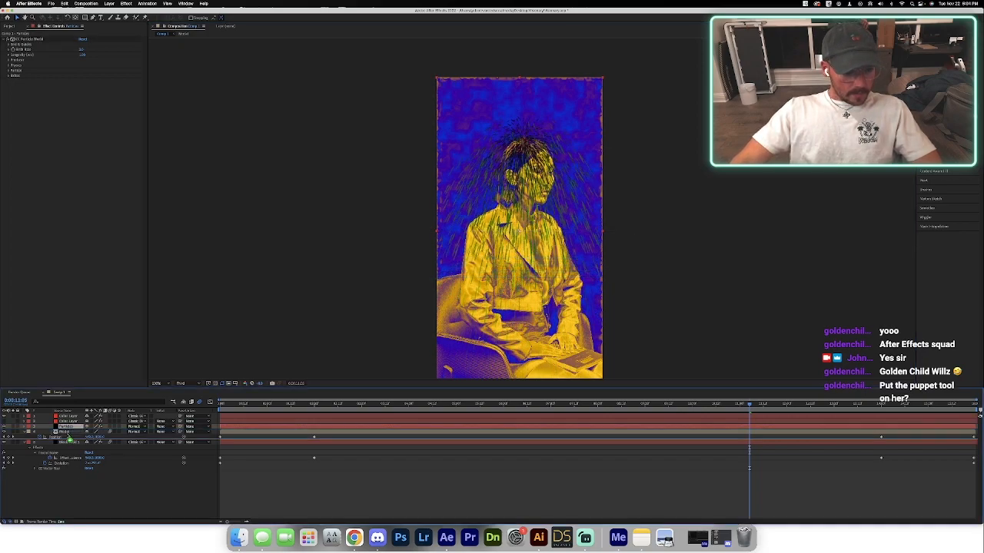
left_click_drag(68, 438, 69, 439)
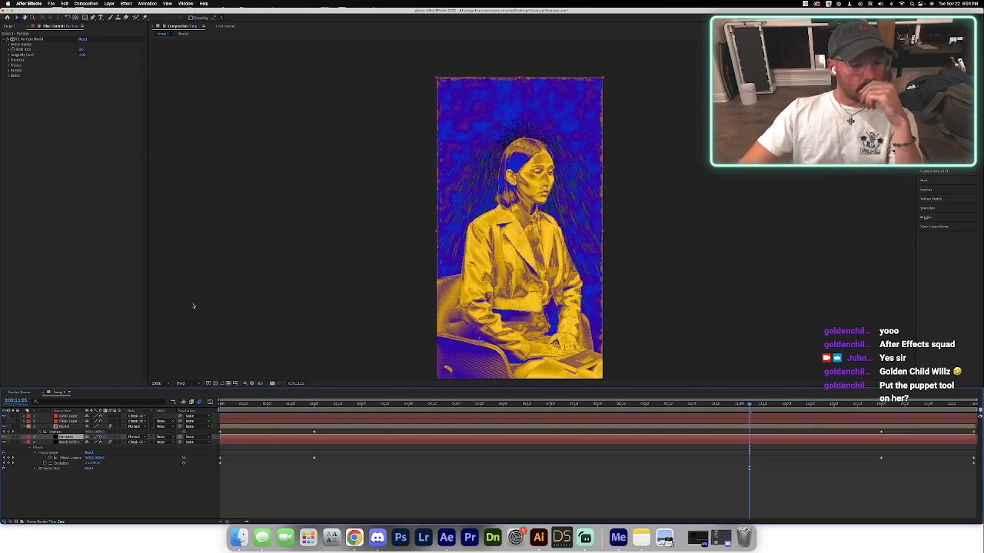
Keyframe the Particles layer's Birth Rate at 0 at 9 seconds and collapse the other layers' keyframed properties.
left_click_drag(584, 408, 645, 405)
left_click_drag(81, 50, 39, 50)
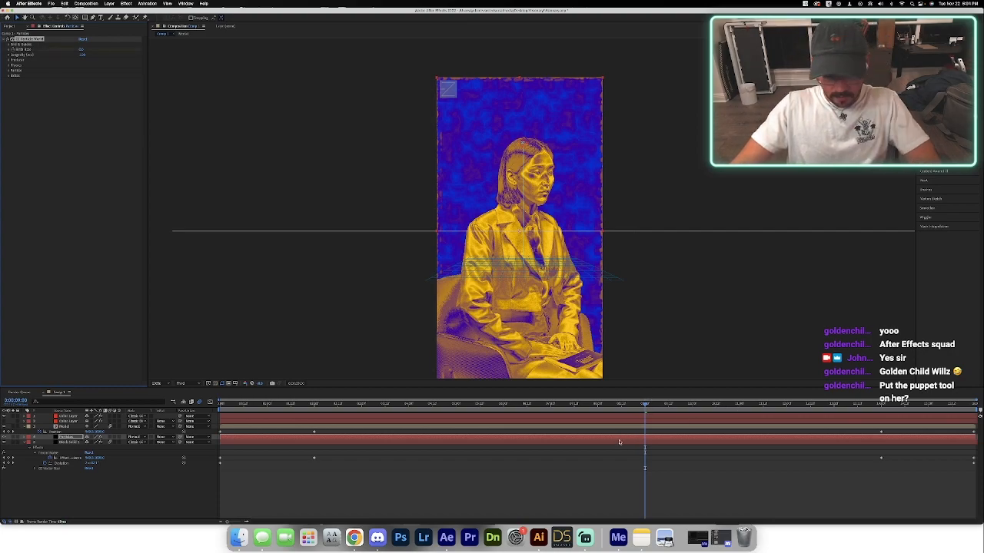
key("u")
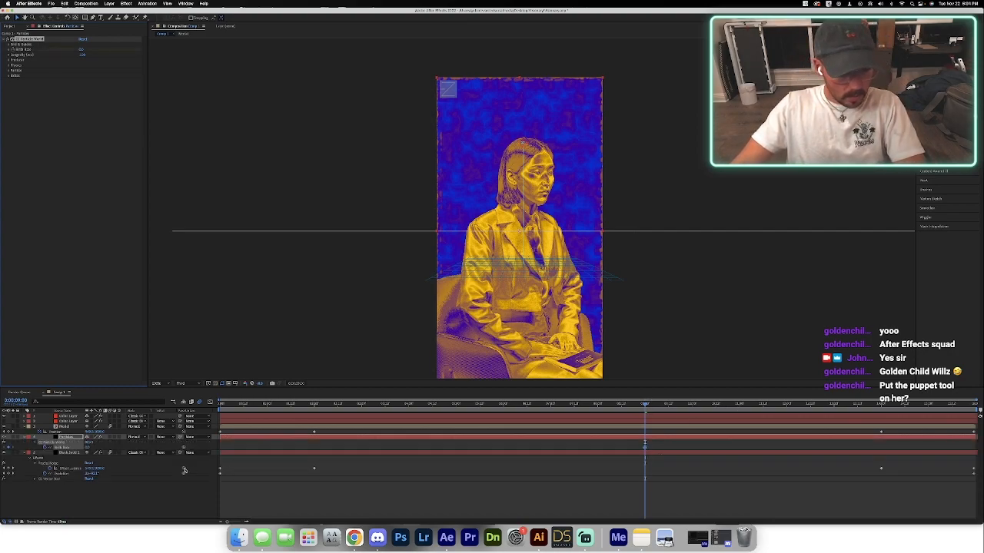
left_click(76, 427)
key("u")
left_click(75, 448)
key("u")
Move the zero Birth Rate keyframe to one frame before 9 seconds.
scroll(661, 438, "up", 2)
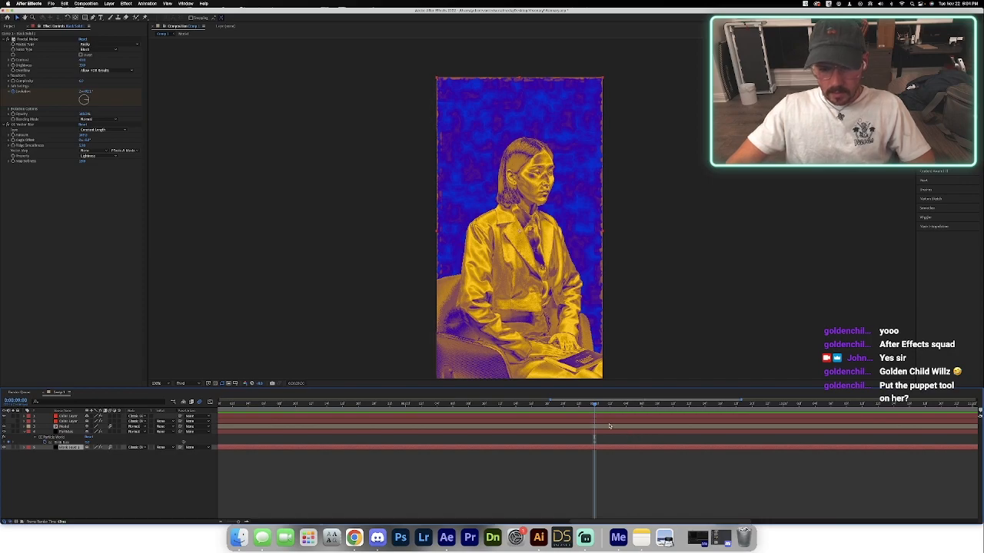
scroll(586, 415, "up", 1)
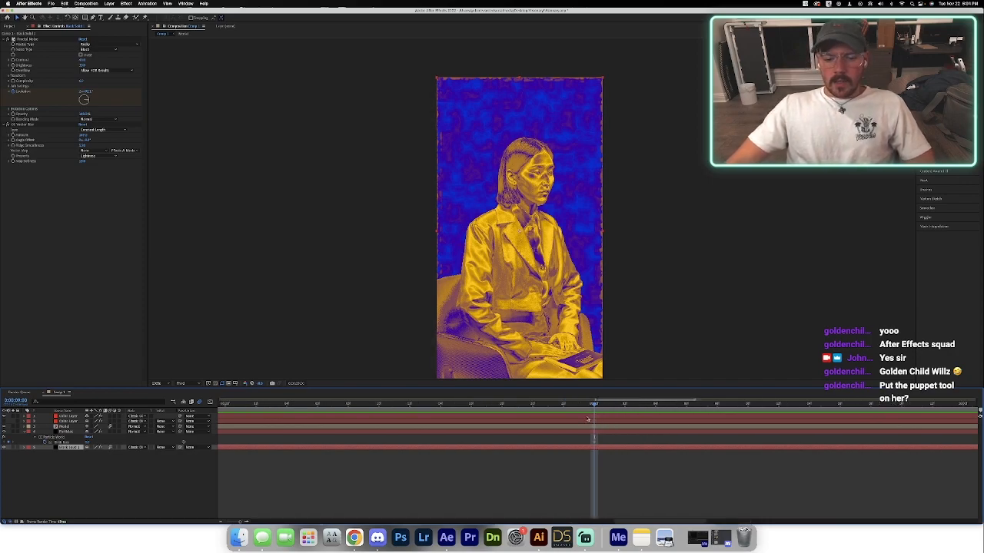
scroll(586, 419, "up", 1)
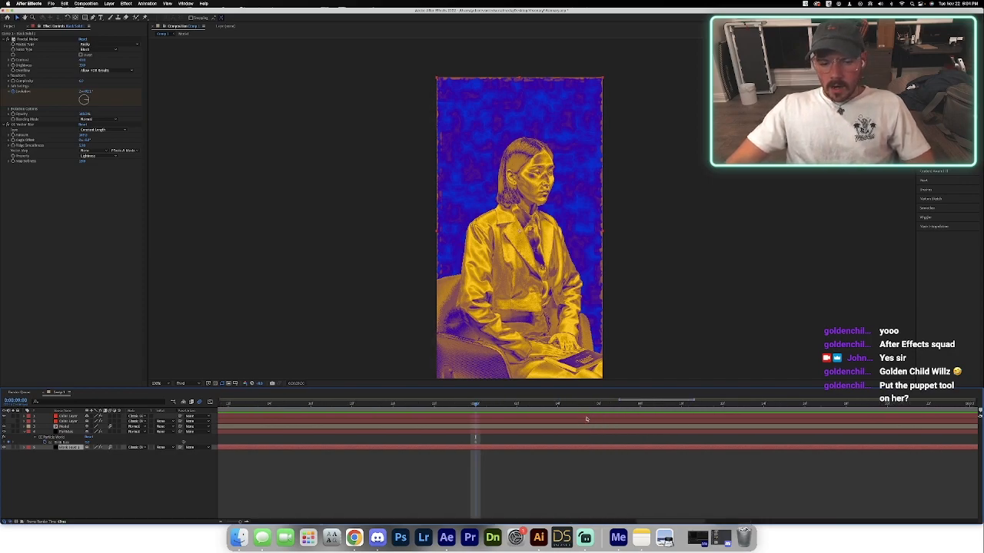
left_click(474, 442)
left_click(441, 445)
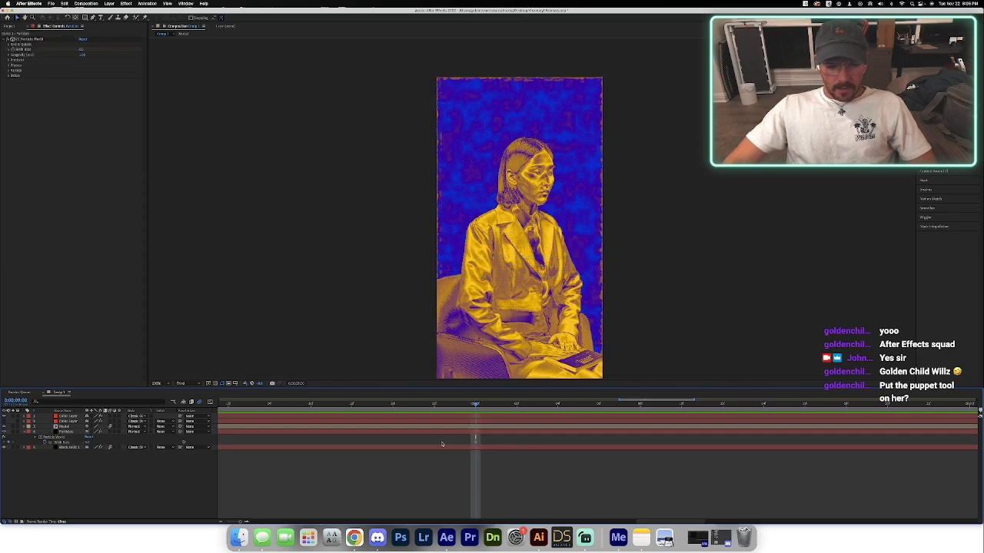
left_click(475, 444)
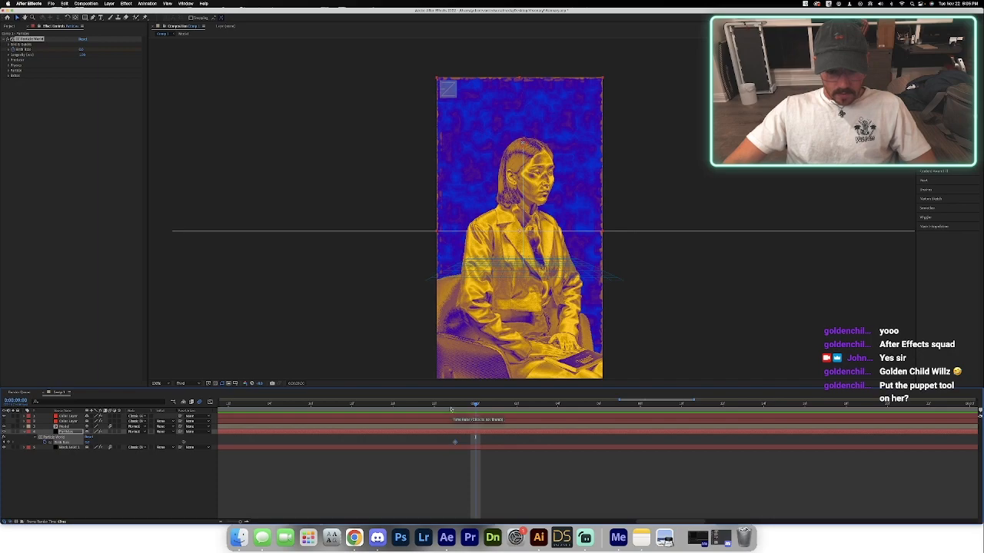
Raise the particle Birth Rate at 9 seconds and check the emission about a second further on.
scroll(451, 410, "up", 2)
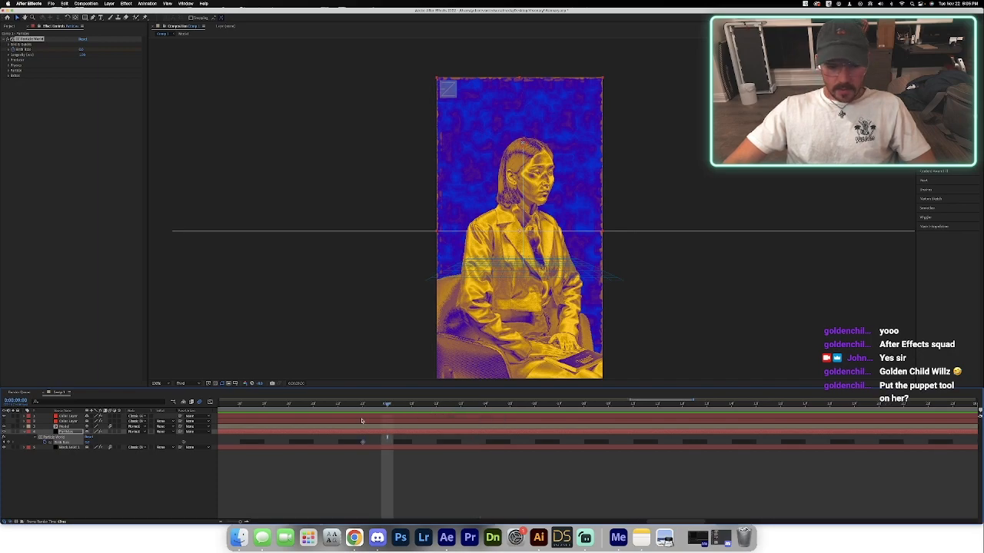
scroll(362, 420, "up", 1)
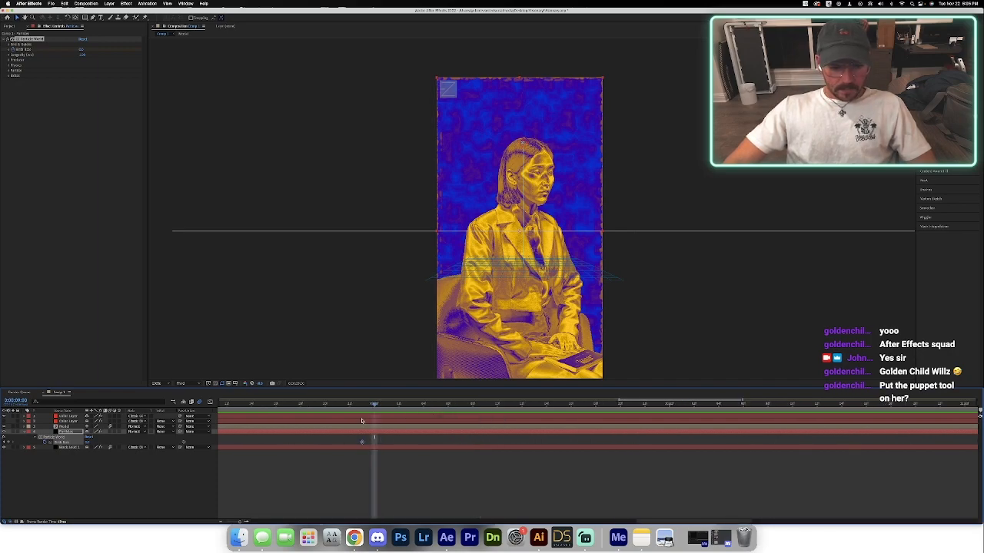
scroll(362, 420, "up", 2)
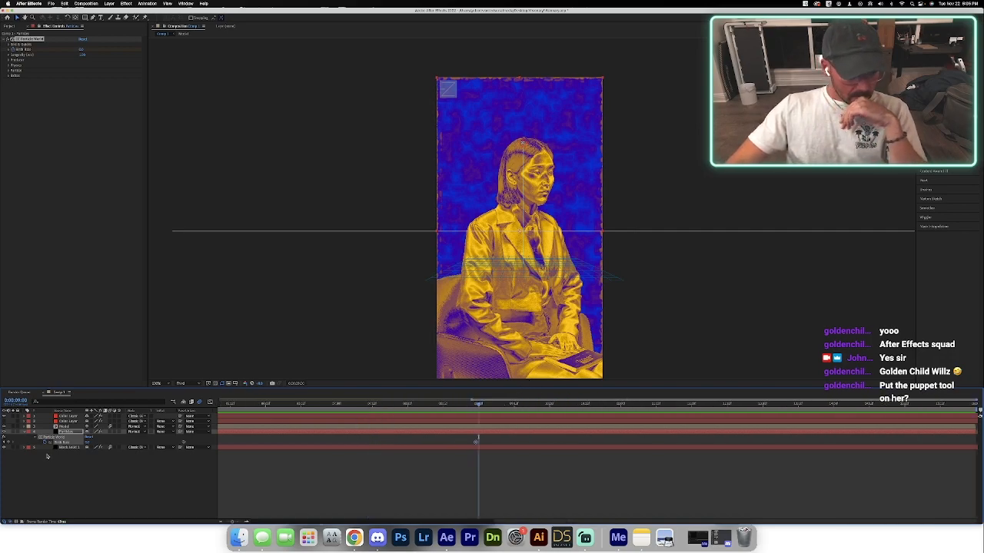
left_click_drag(88, 443, 91, 442)
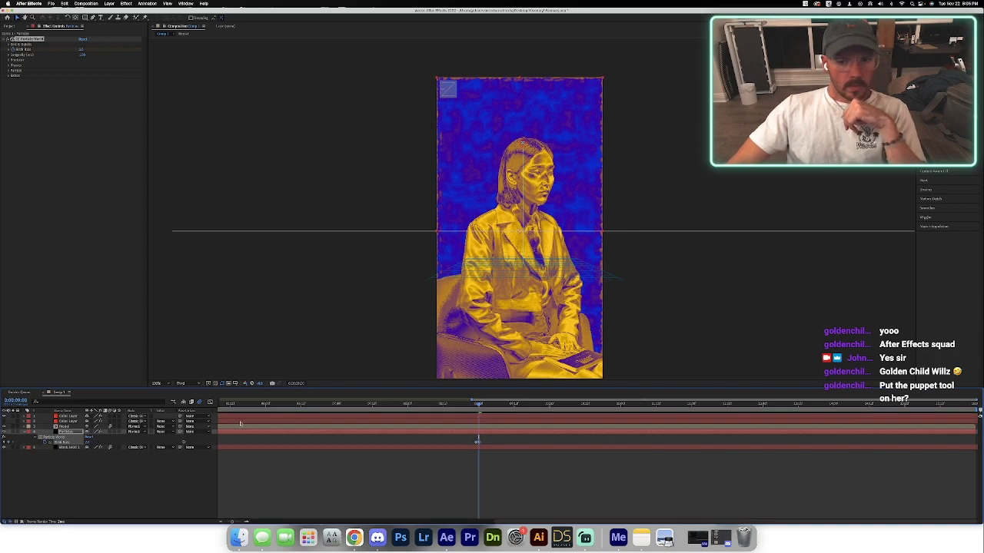
left_click_drag(465, 407, 564, 416)
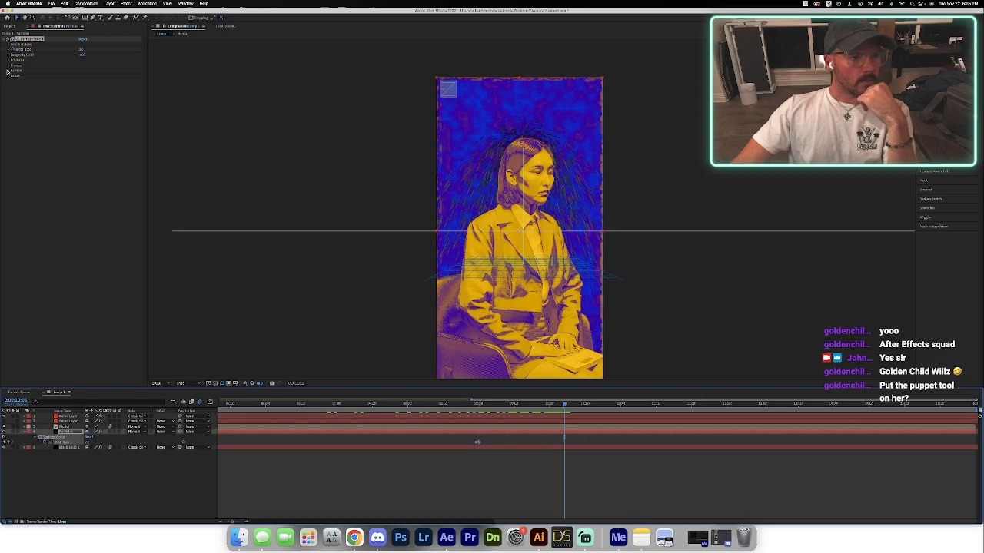
Set both the Birth Color and Death Color of the particles to white.
left_click(8, 70)
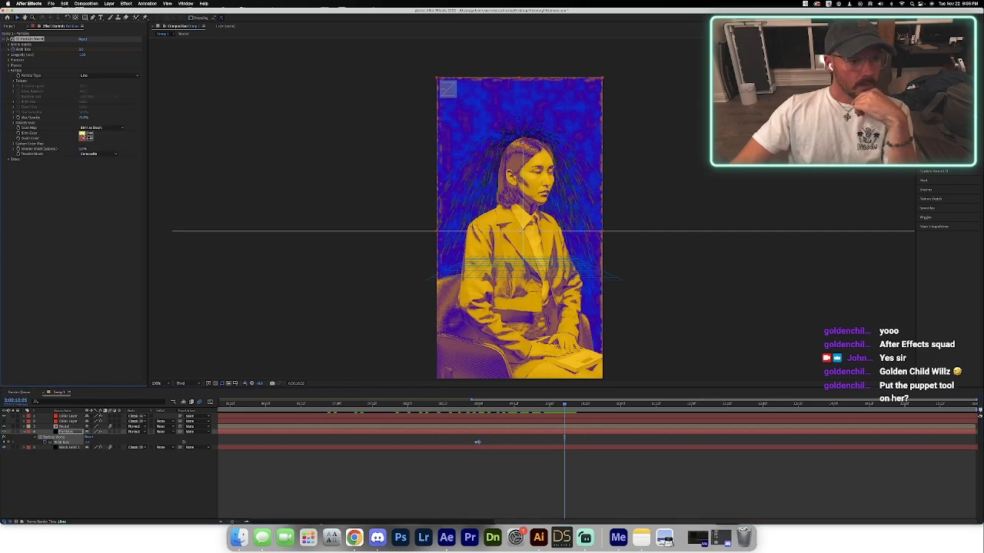
left_click(84, 135)
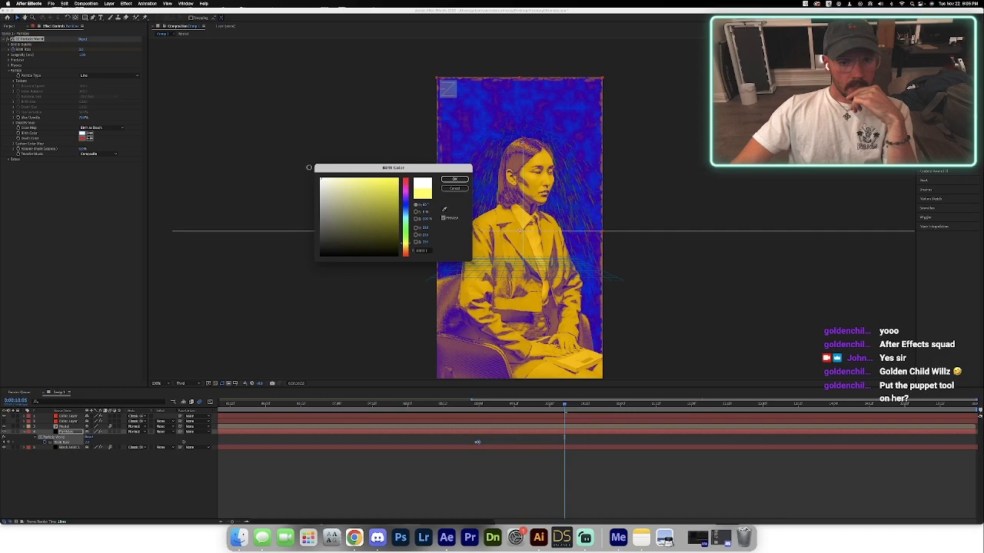
left_click(461, 180)
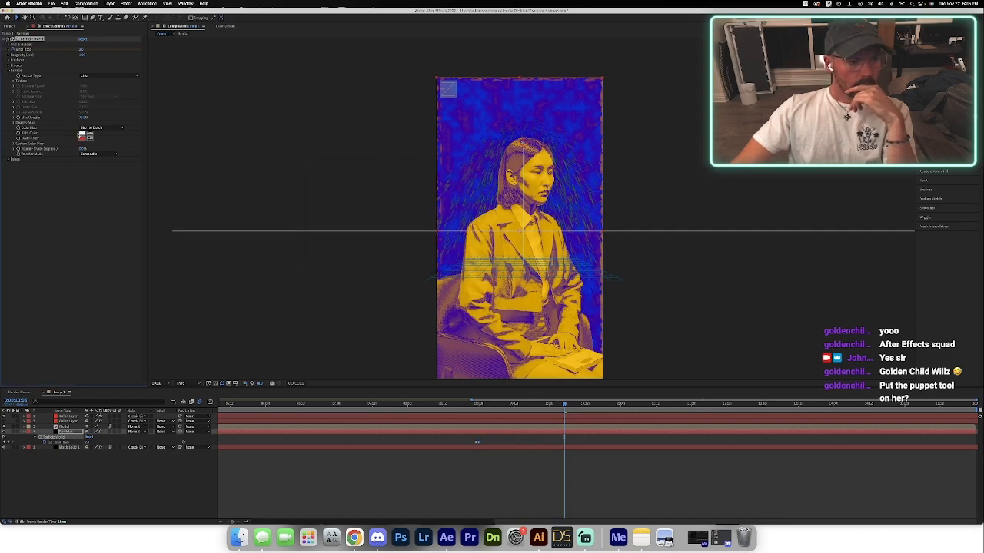
left_click(82, 138)
left_click_drag(345, 190, 313, 174)
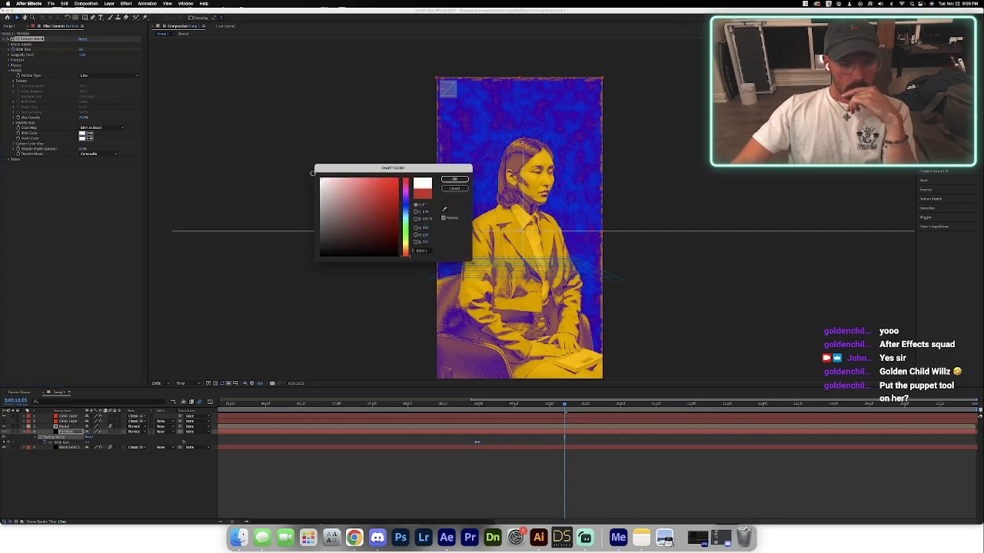
left_click(454, 180)
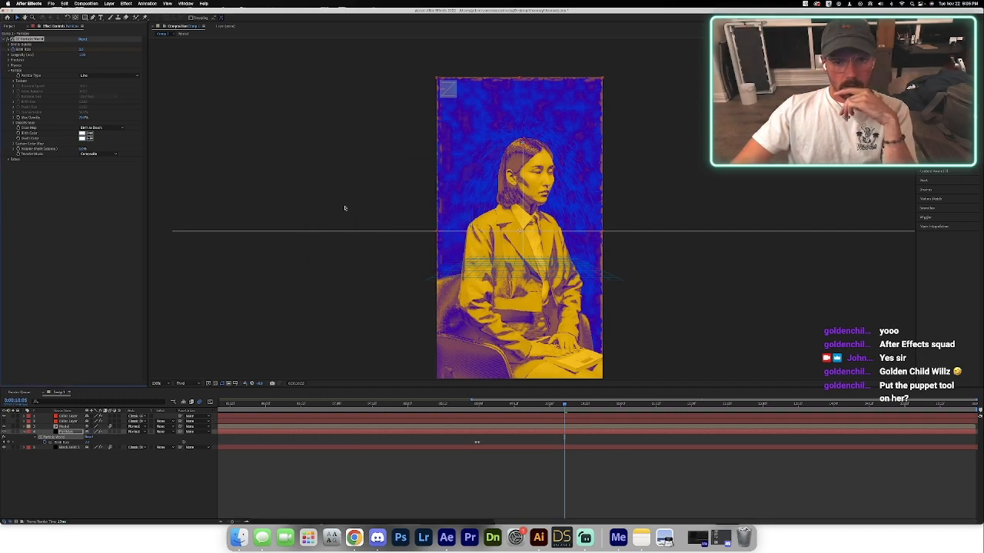
Change the Particle Type to Star and set the Death Color to near-black.
left_click(89, 77)
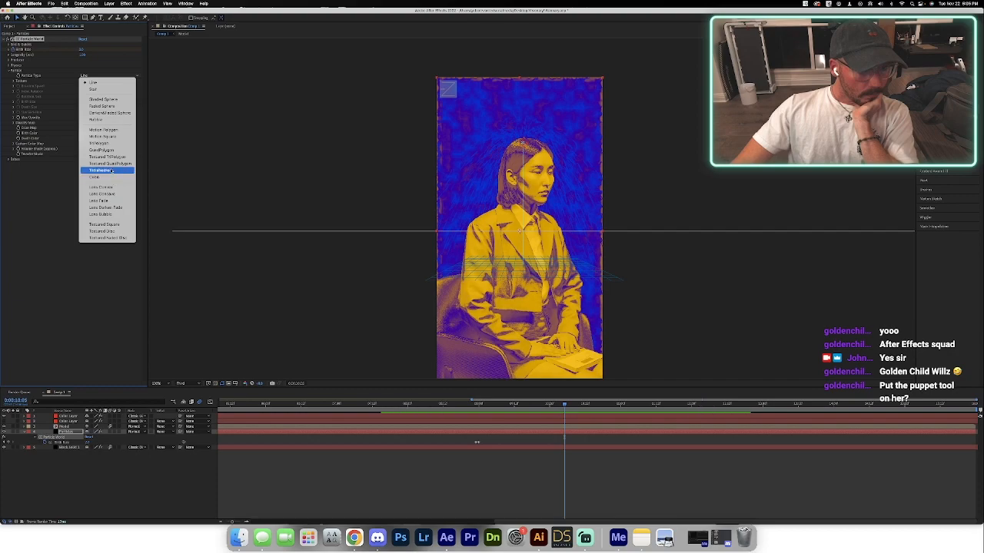
left_click(94, 89)
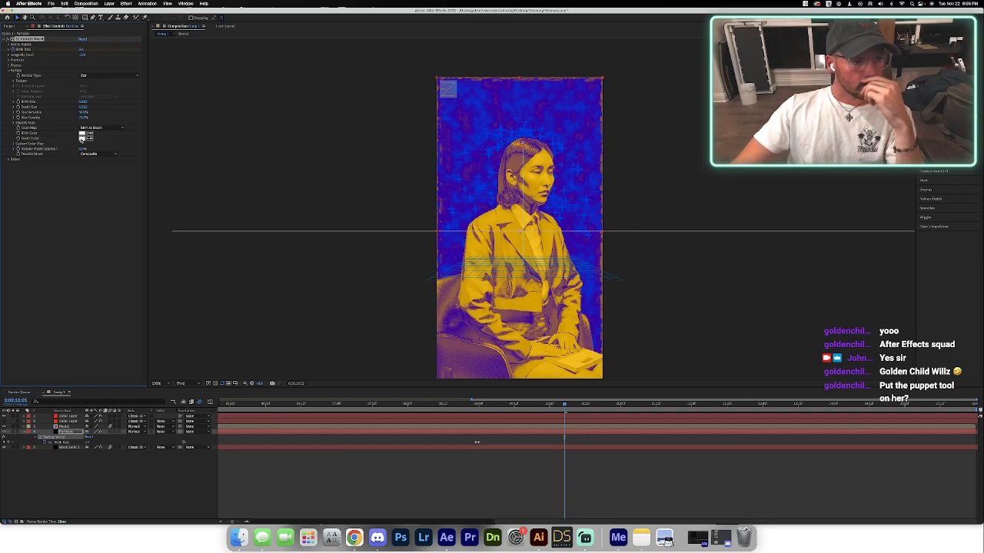
left_click(82, 139)
left_click_drag(387, 245, 305, 264)
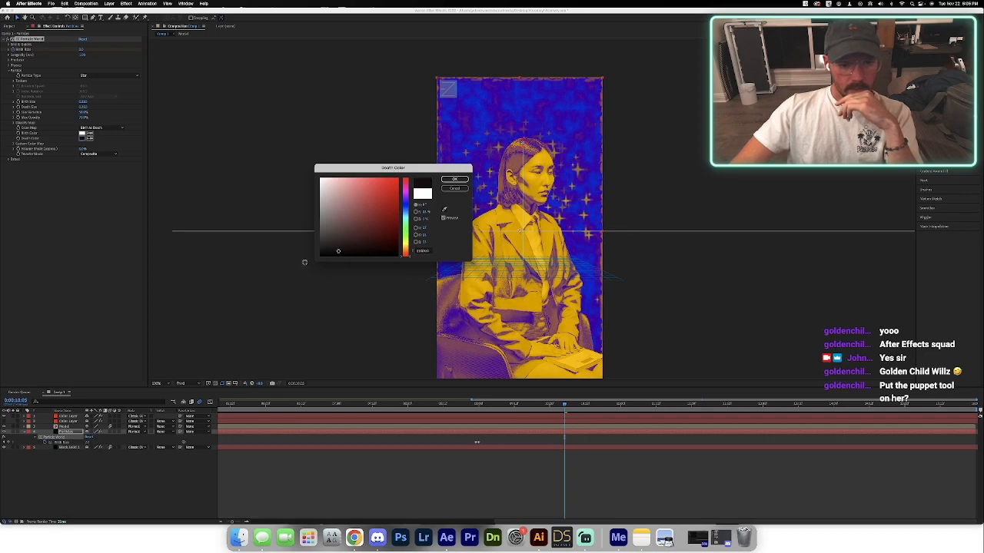
left_click(455, 181)
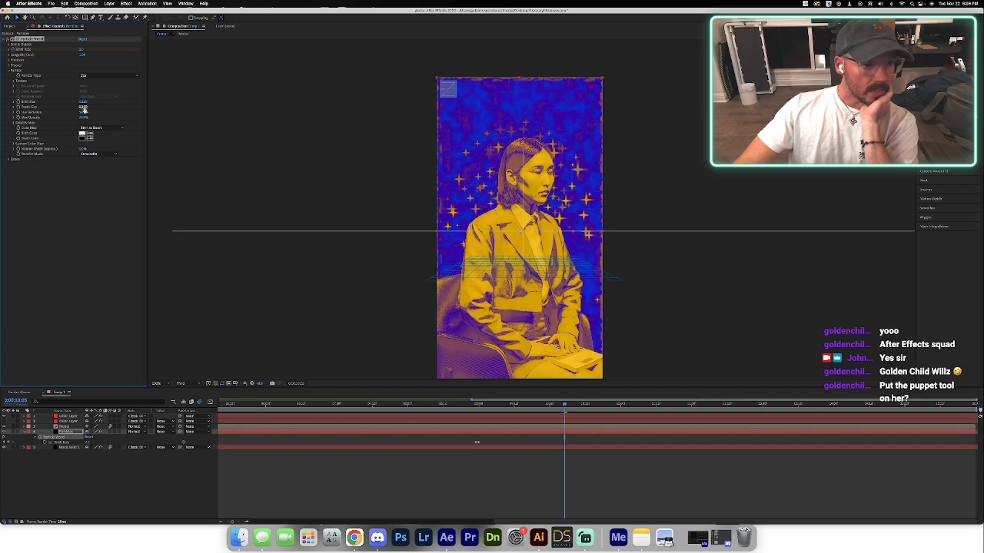
Reduce the Gravity in the CC Particle World physics so the stars spread upward around the model's head.
left_click(9, 70)
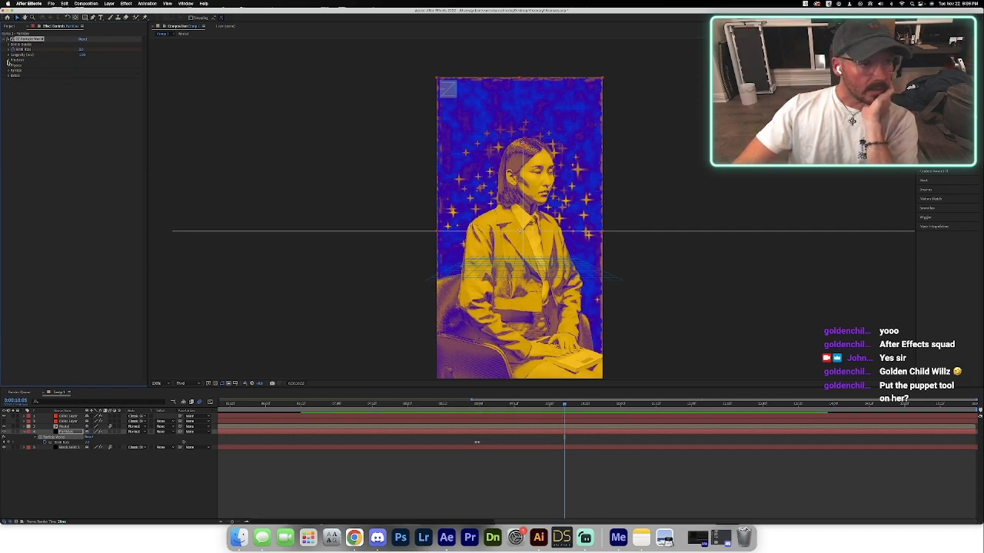
left_click(8, 66)
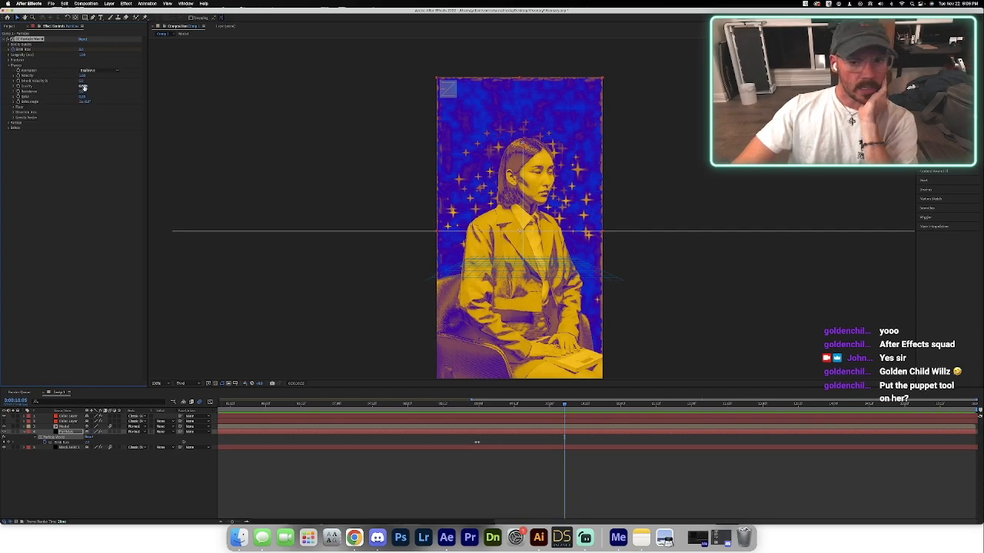
left_click_drag(79, 86, 71, 90)
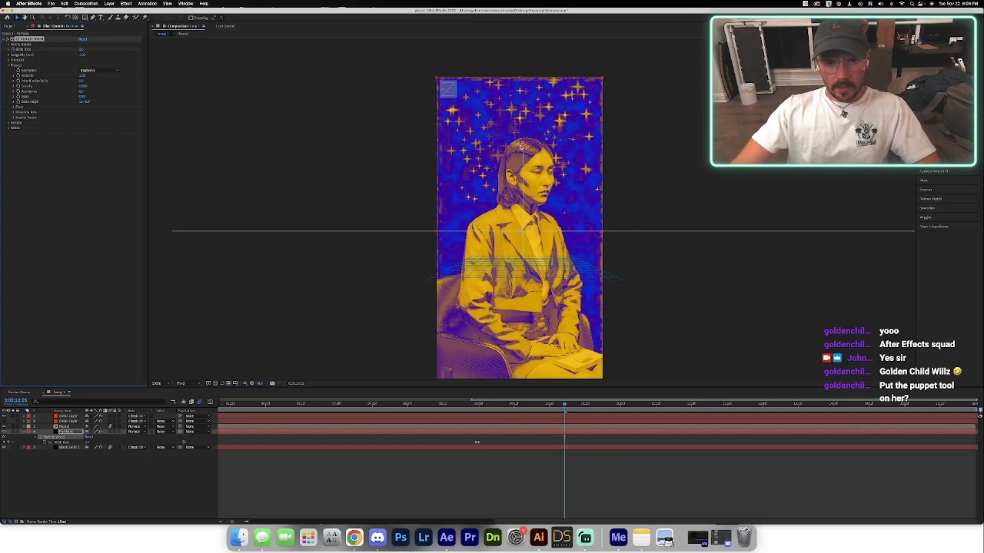
Lower the particle producer slightly onto the model's head and preview the star animation.
left_click_drag(523, 145, 522, 168)
key("space")
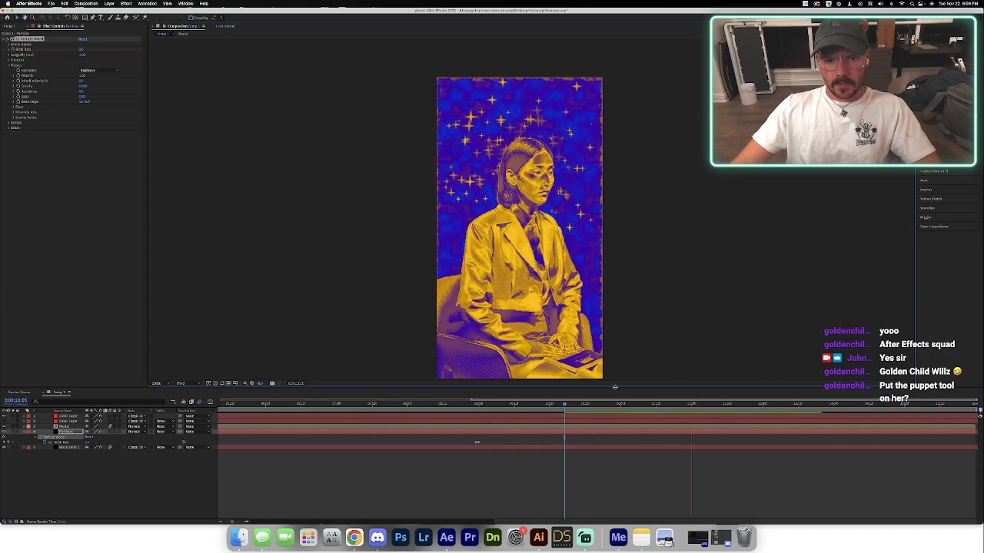
key("space")
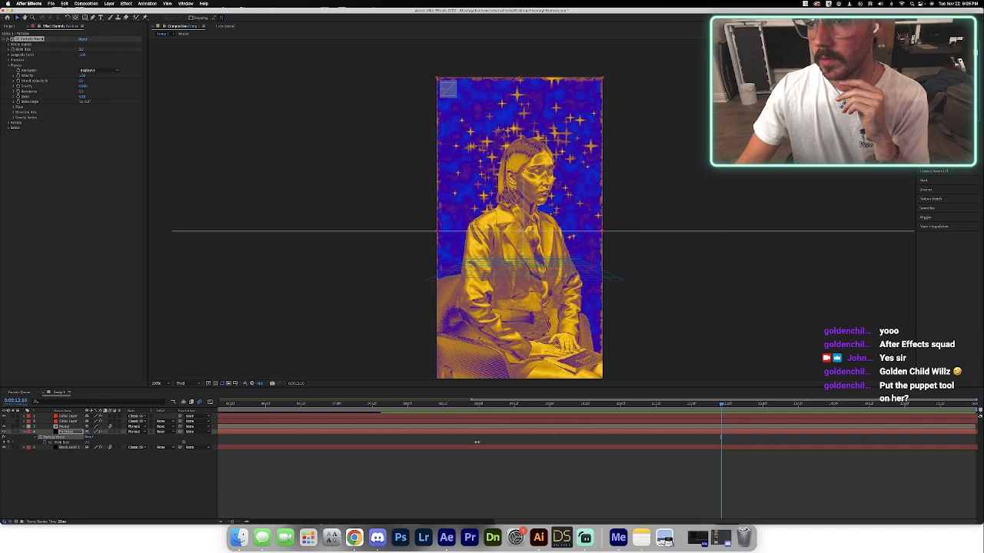
Keyframe the particles' Birth Rate to hold at 0:00:13:23 and drop to 0 at 0:00:14:00.
key("minus")
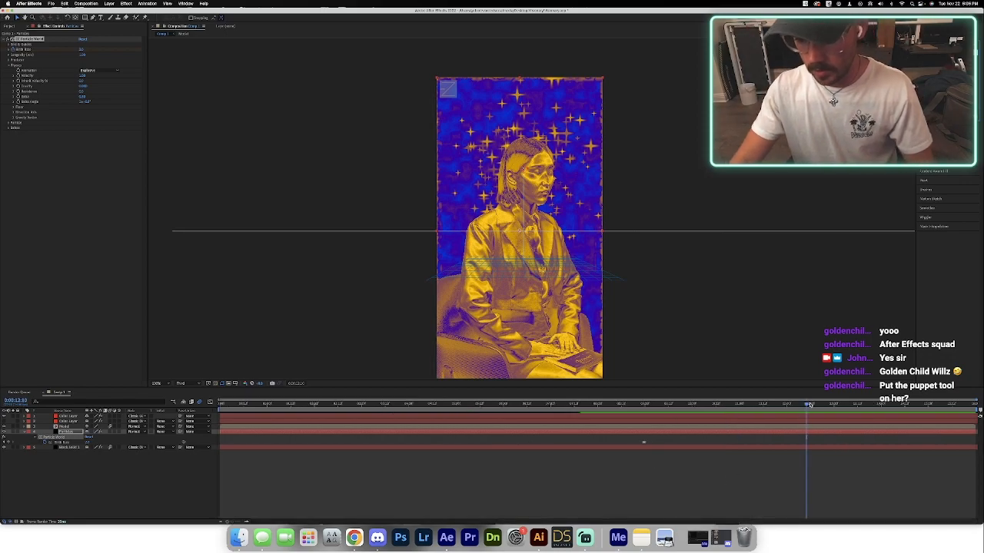
left_click_drag(810, 405, 881, 412)
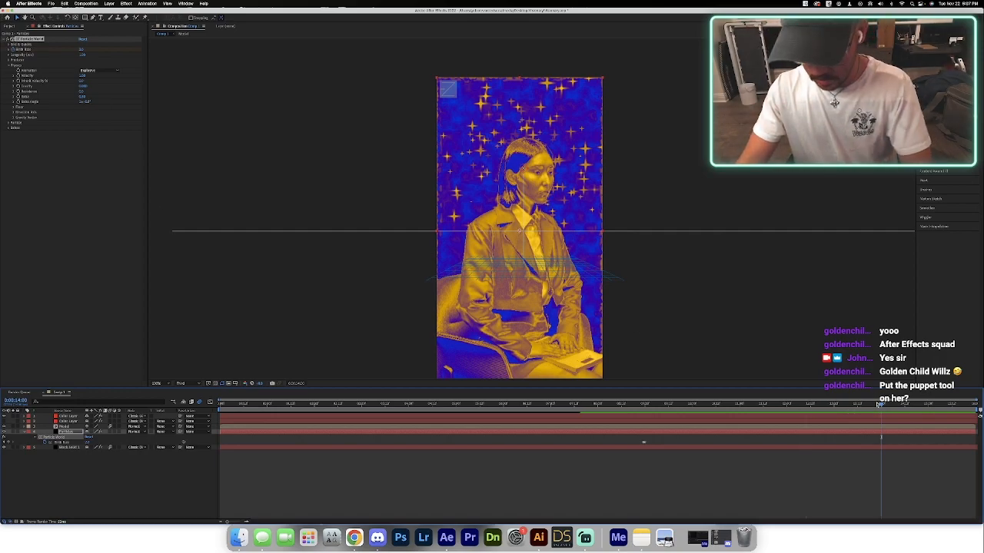
left_click(878, 404)
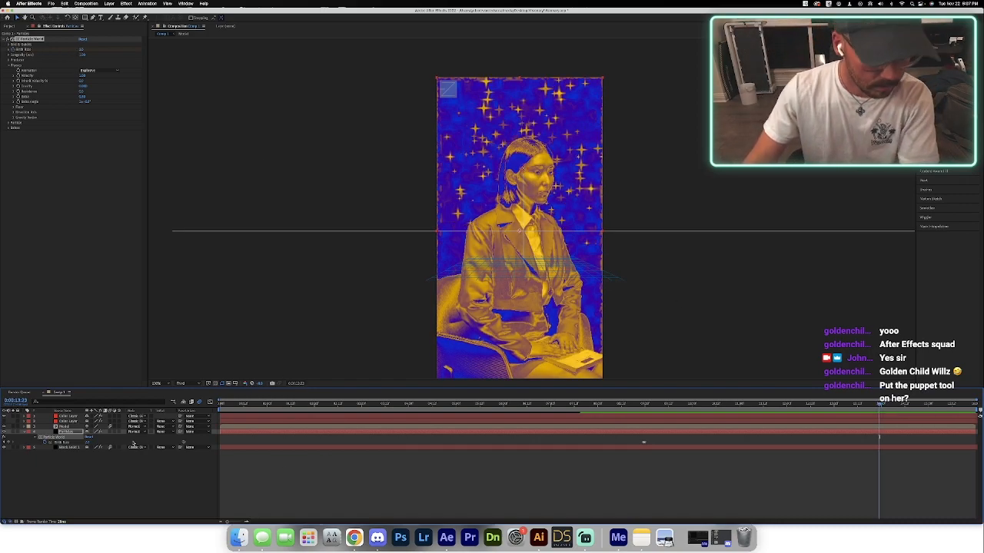
left_click(8, 443)
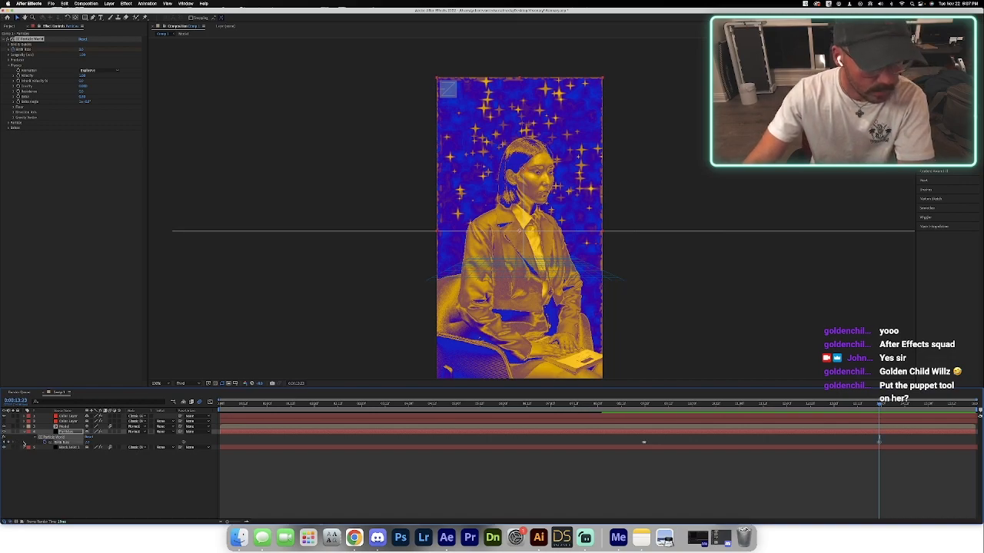
key("super+Right")
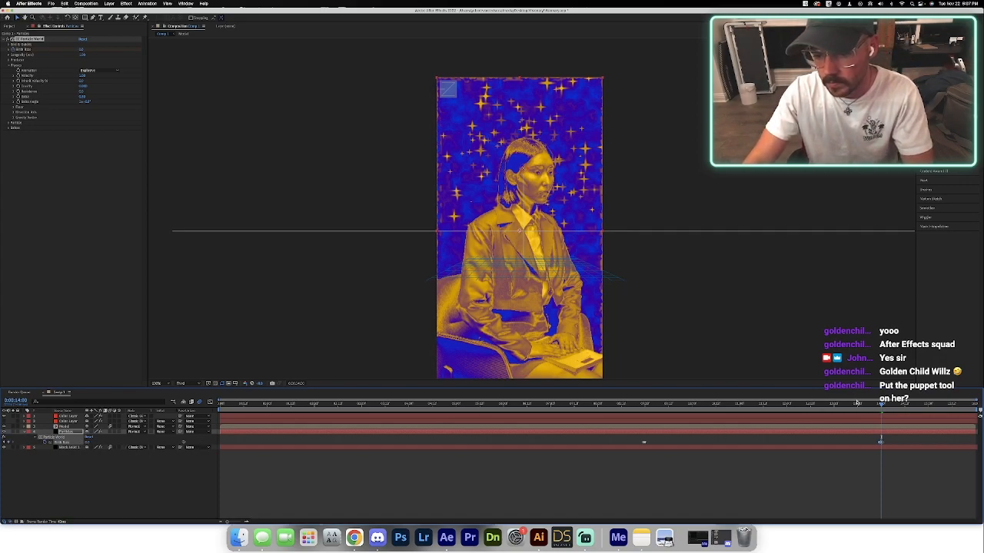
Move the ending Birth Rate keyframes earlier to about 13 seconds and preview how the stars disappear.
left_click(859, 405)
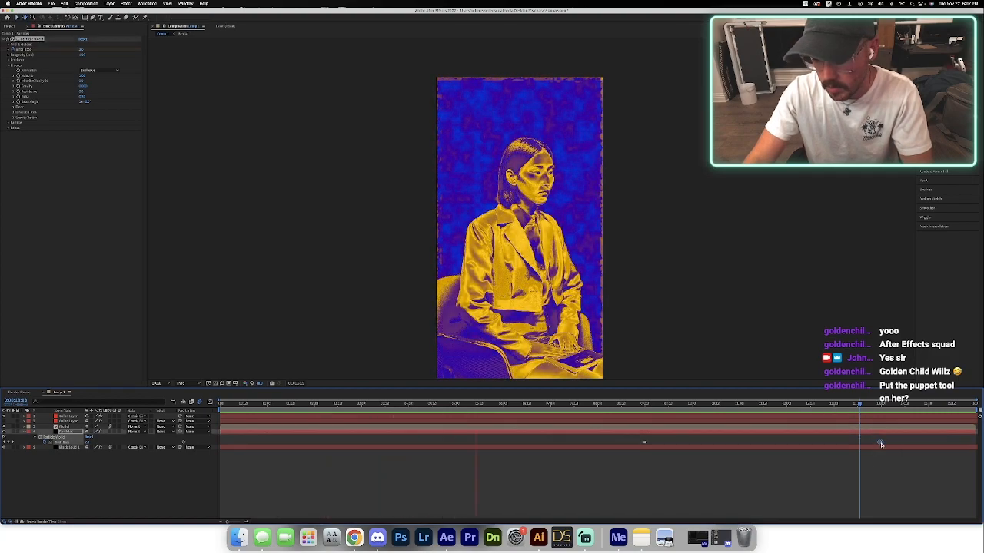
key("space")
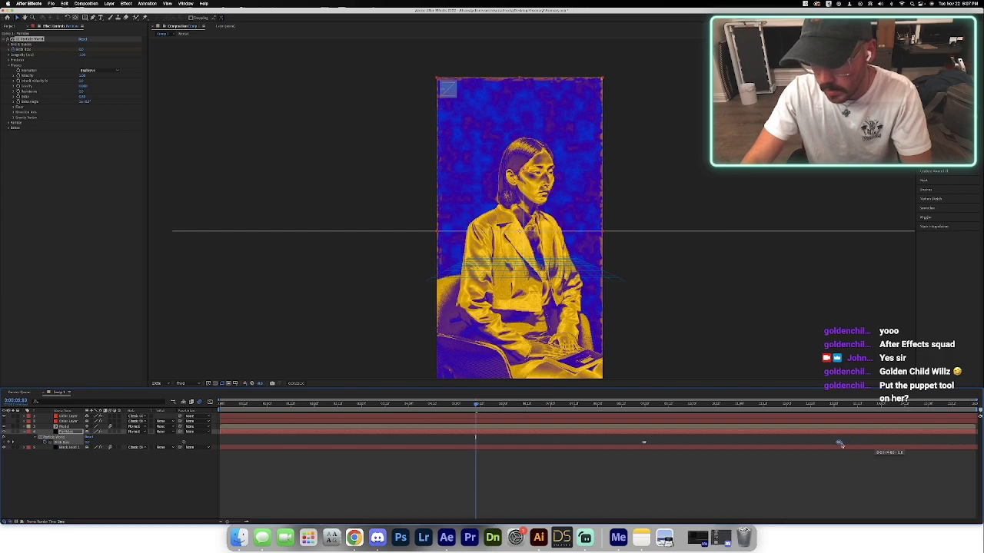
left_click(811, 404)
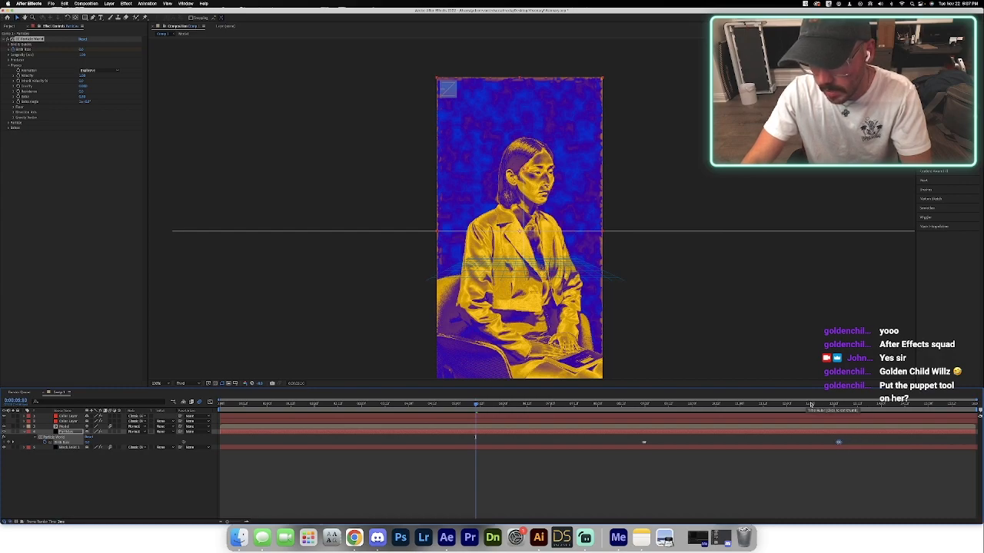
key("space")
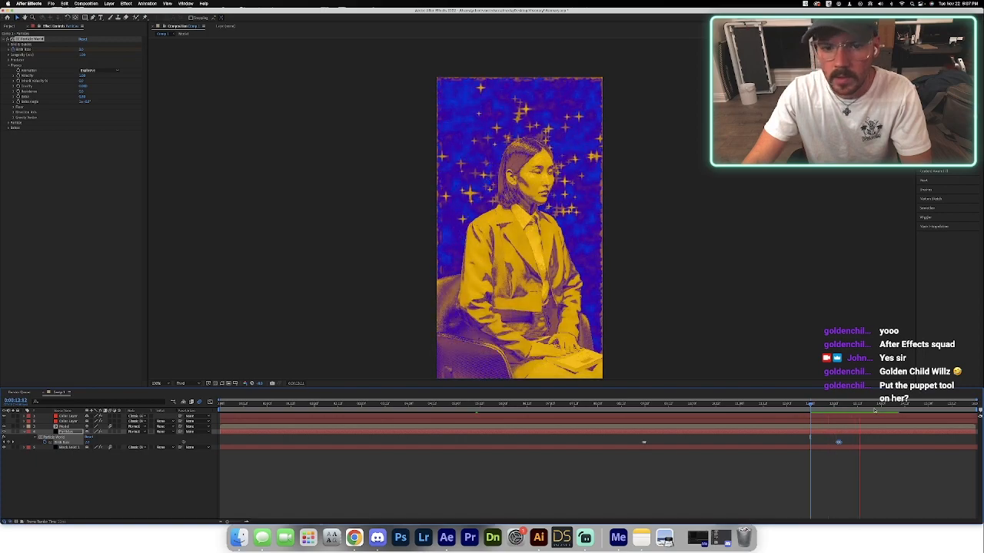
left_click(837, 404)
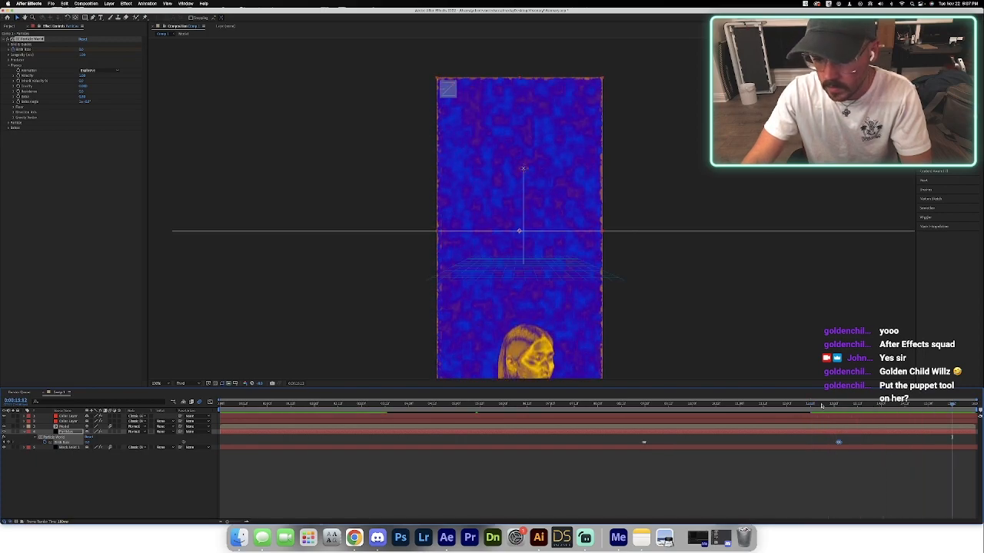
left_click_drag(840, 407, 881, 408)
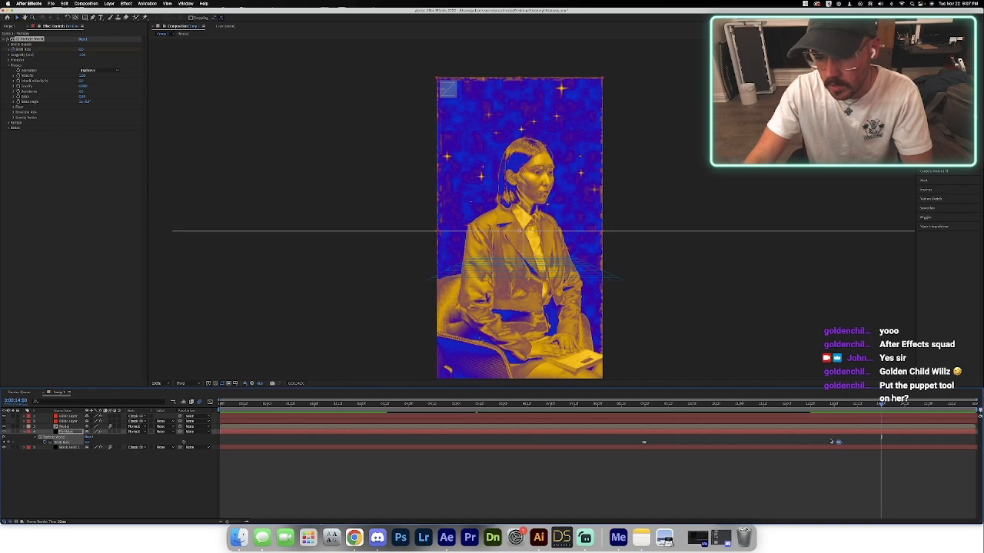
left_click_drag(836, 443, 835, 444)
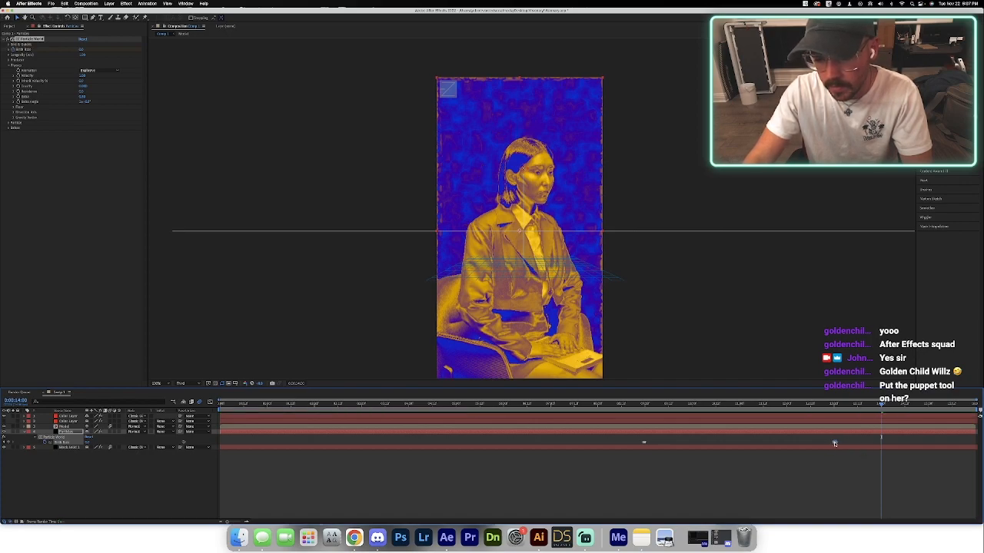
left_click_drag(837, 407, 620, 420)
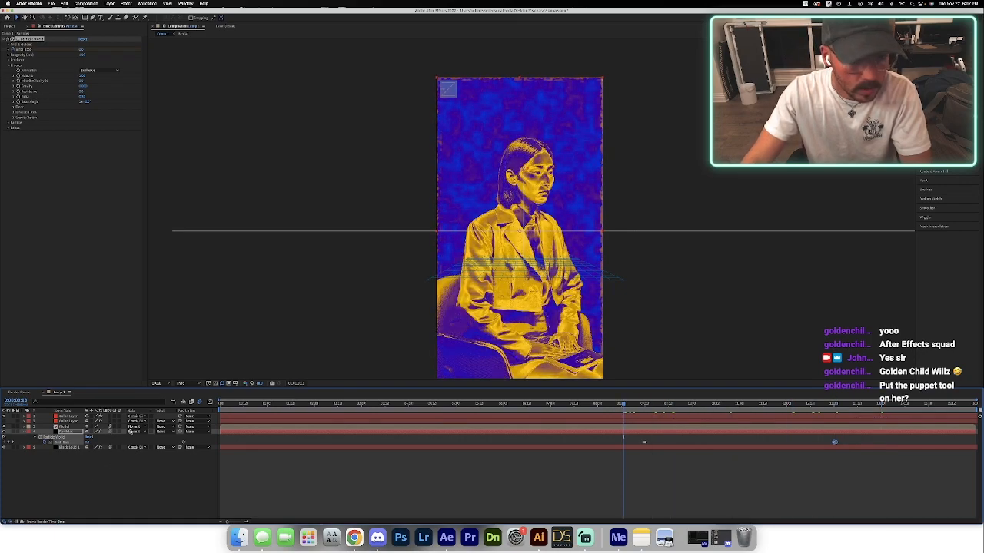
key("space")
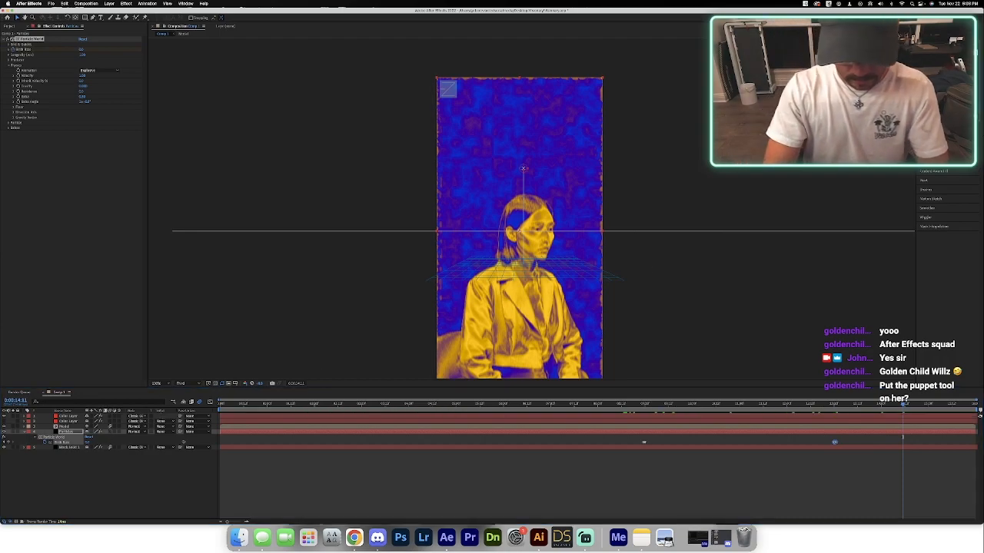
Add CC Vector Blur to the Particles layer and raise its Amount while a frame with stars is displayed.
type("glow")
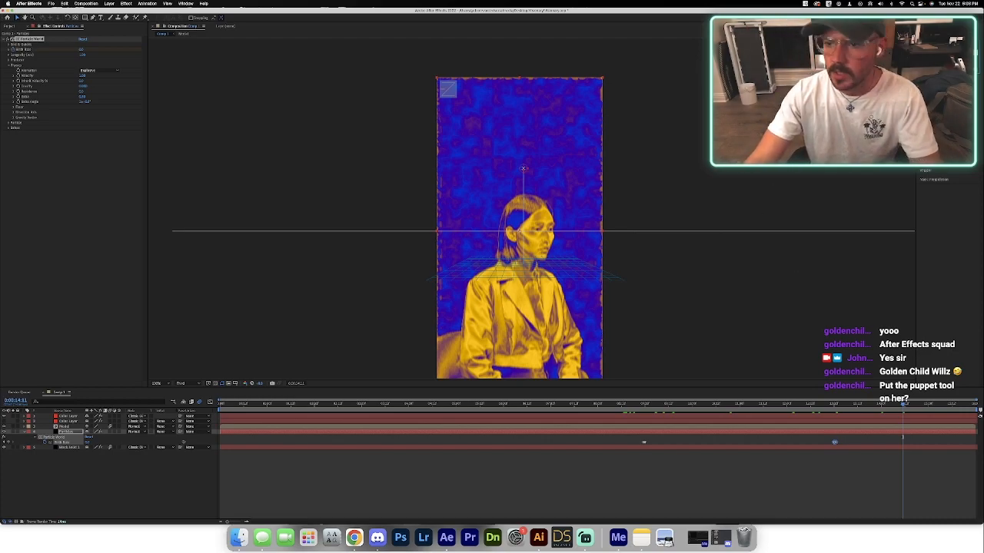
left_click_drag(586, 218, 585, 218)
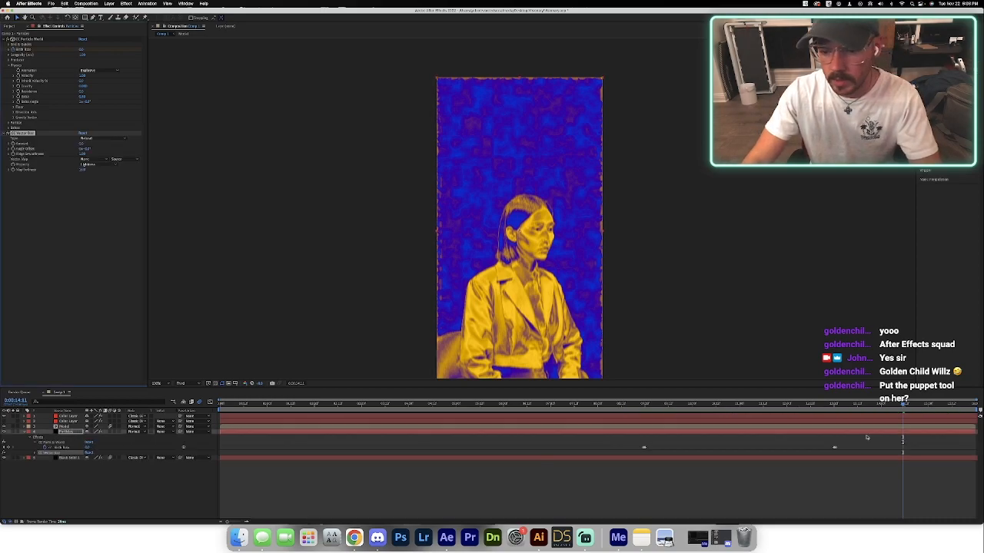
left_click_drag(661, 405, 699, 405)
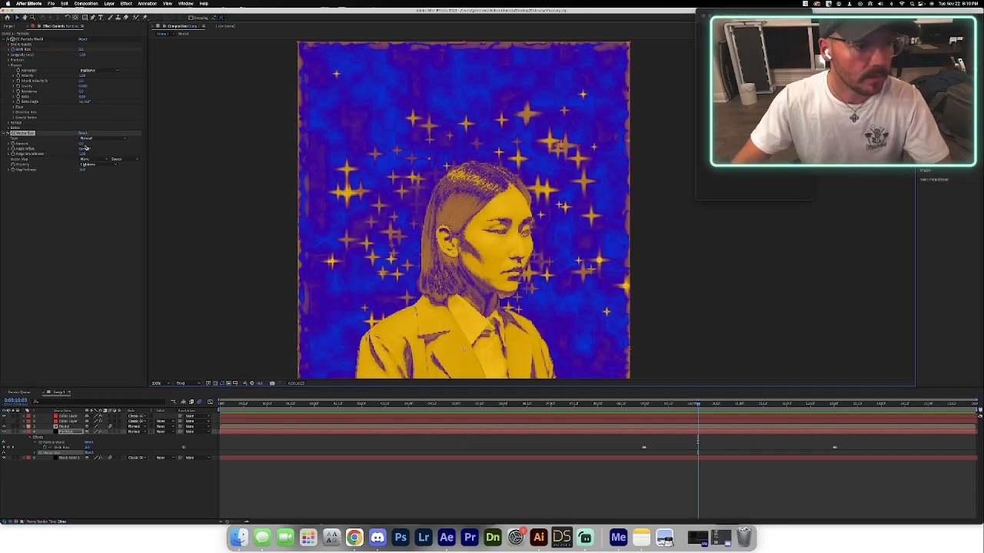
left_click_drag(81, 144, 90, 144)
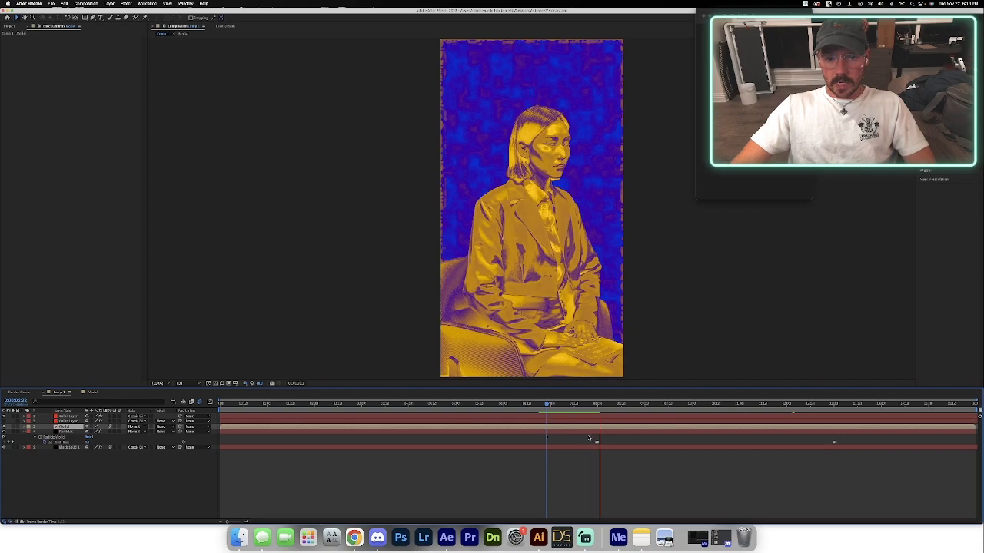
Move the starting Birth Rate keyframes from 8 seconds to about 6.75 seconds and preview at Third resolution.
key("space")
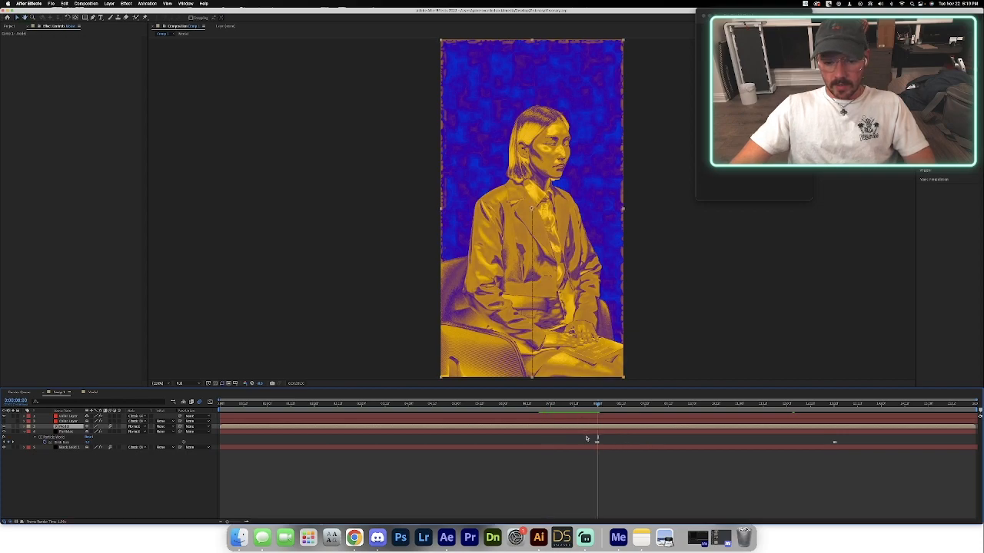
left_click(587, 439)
left_click_drag(596, 442, 539, 444)
left_click(527, 405)
left_click_drag(527, 406, 476, 410)
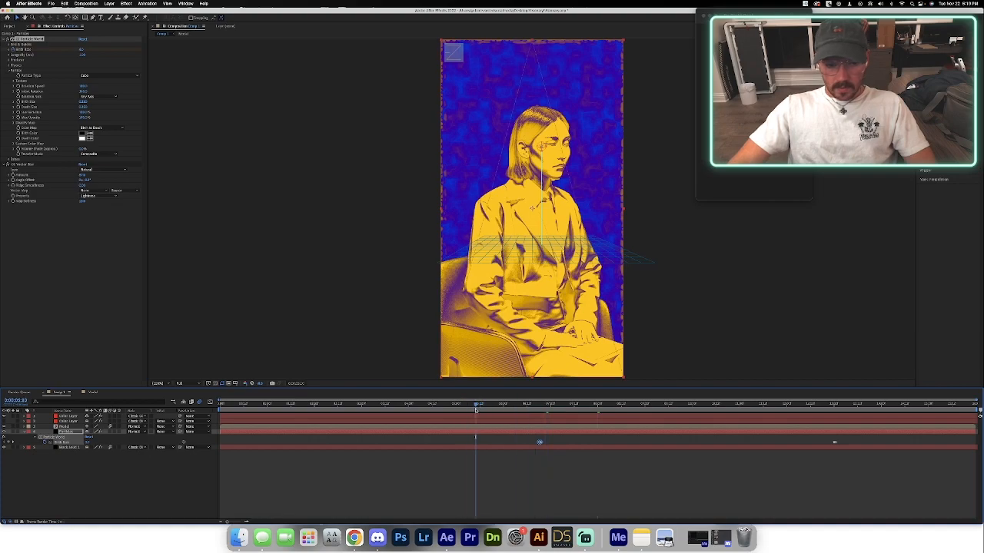
left_click(180, 383)
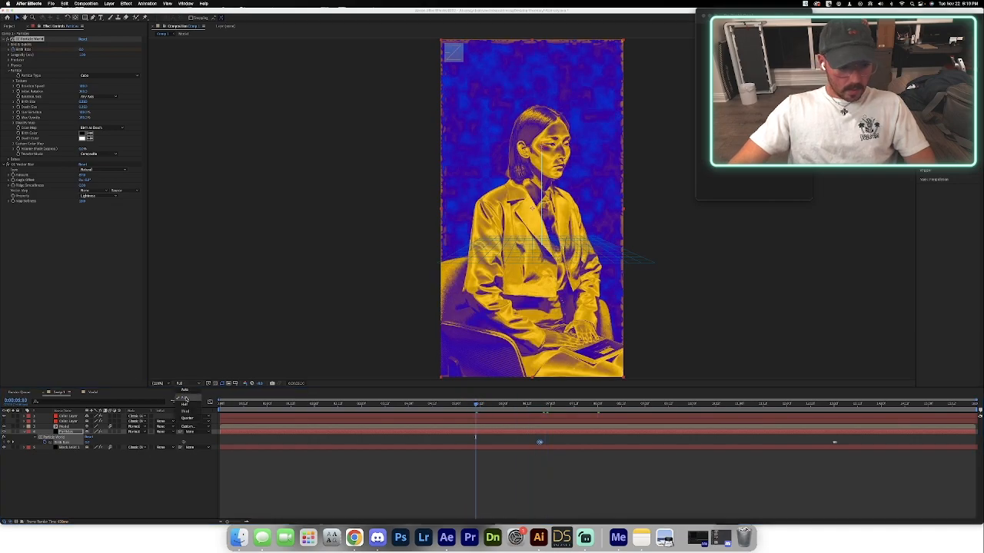
left_click(191, 412)
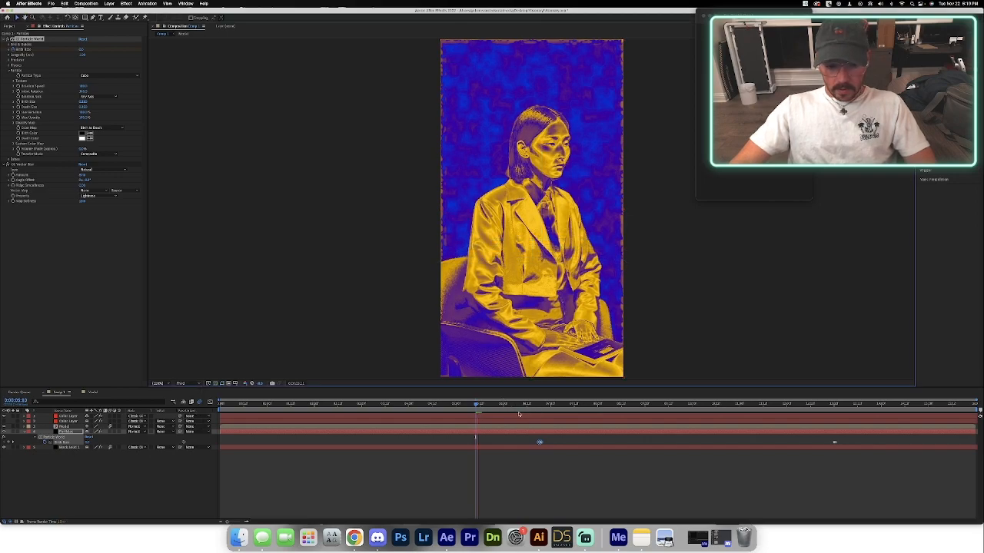
key("space")
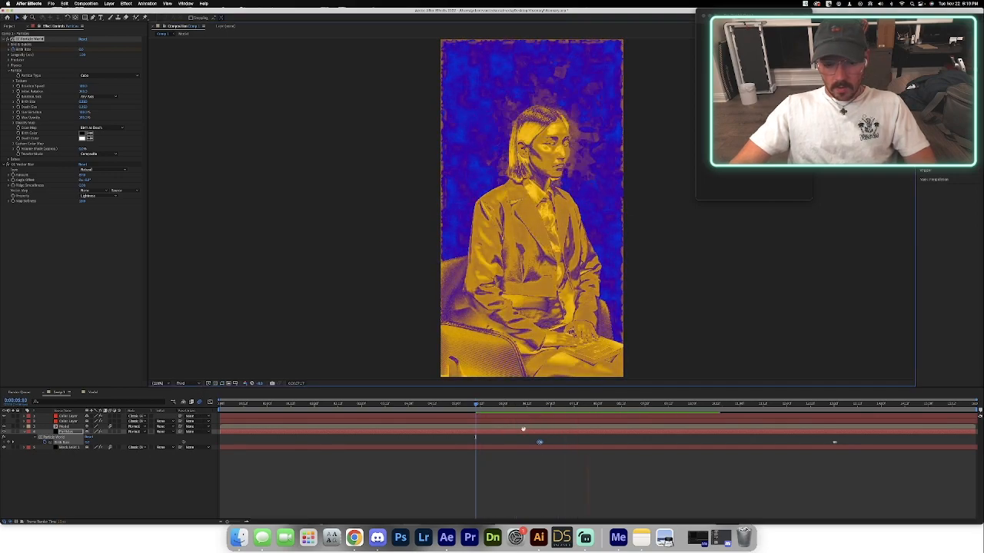
Shift the starting Birth Rate keyframes slightly earlier to about 6.5 seconds and play back the animation.
left_click_drag(538, 443, 525, 443)
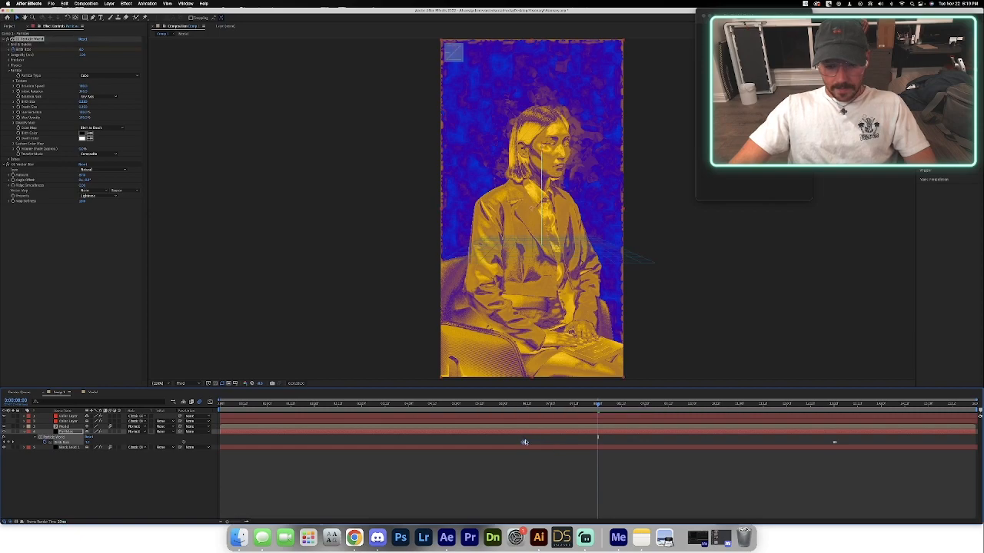
left_click(485, 407)
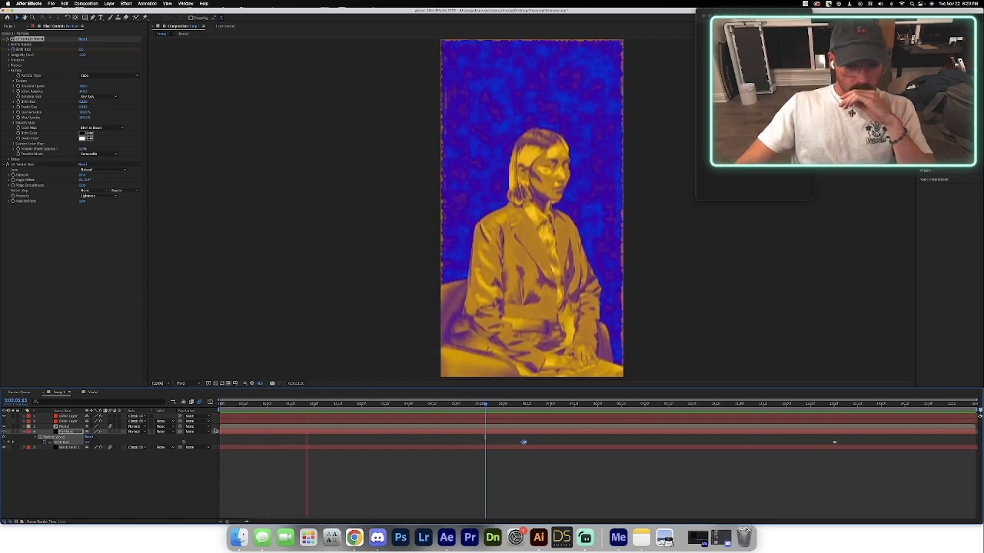
key("space")
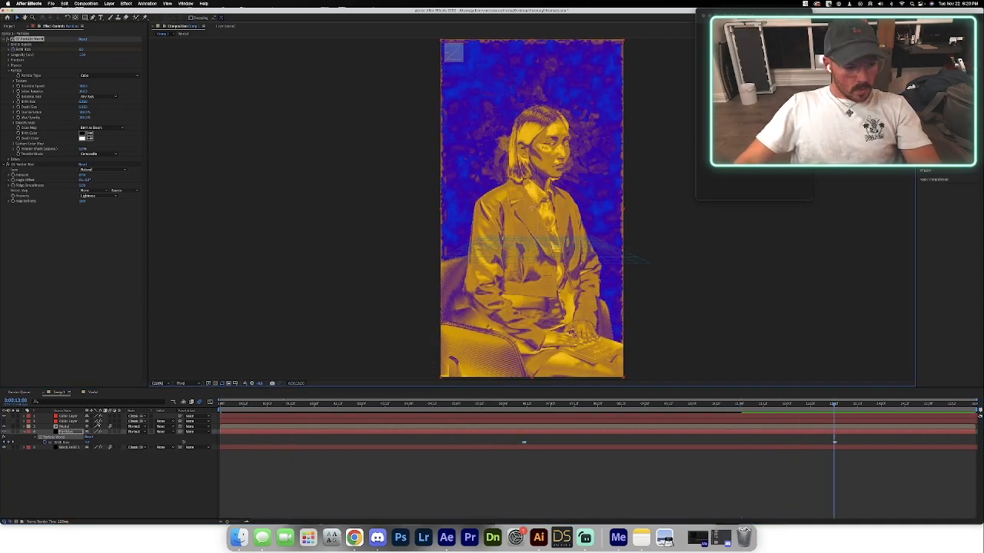
Hide the upper Color Layer, keep the lower one visible, and preview the composition from the start.
left_click(4, 421)
left_click(4, 421)
left_click(4, 416)
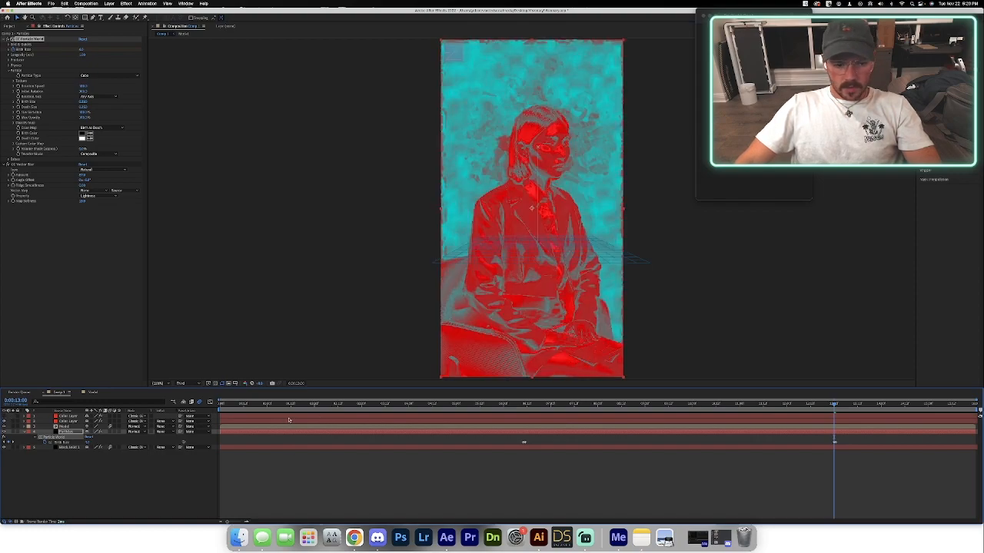
key("Home")
key("space")
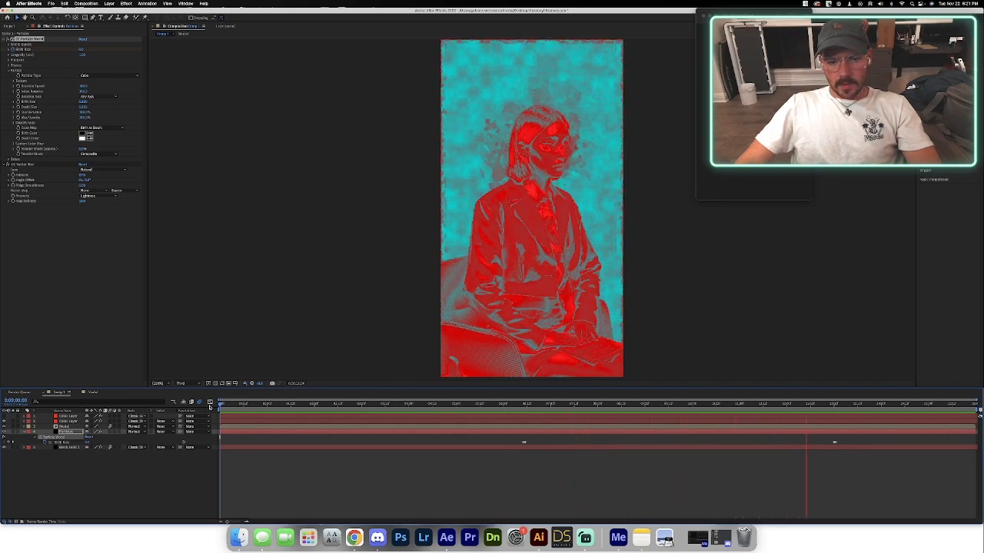
Change the lower Color Layer's Colorize Hue to make the model blue against a red-orange background.
left_click(66, 422)
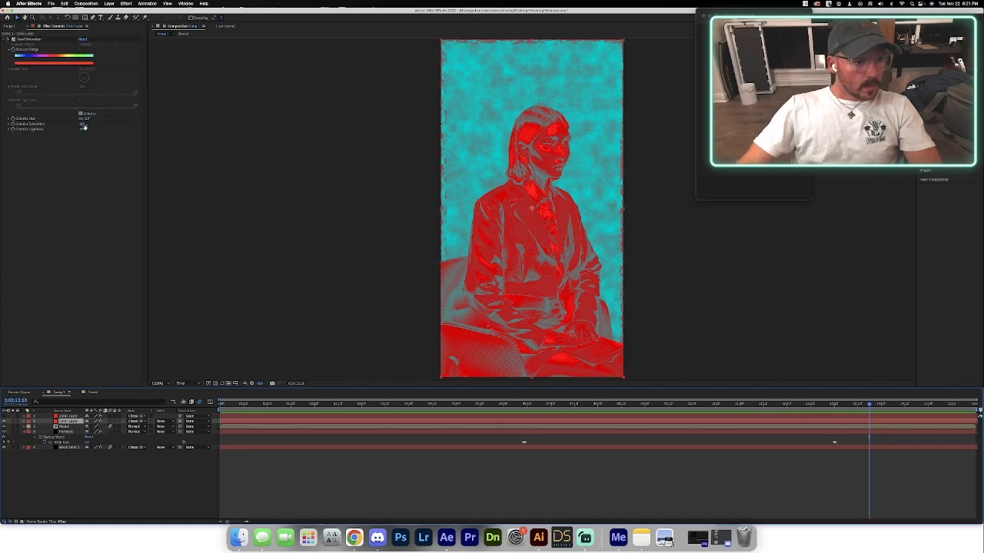
left_click_drag(86, 119, 42, 124)
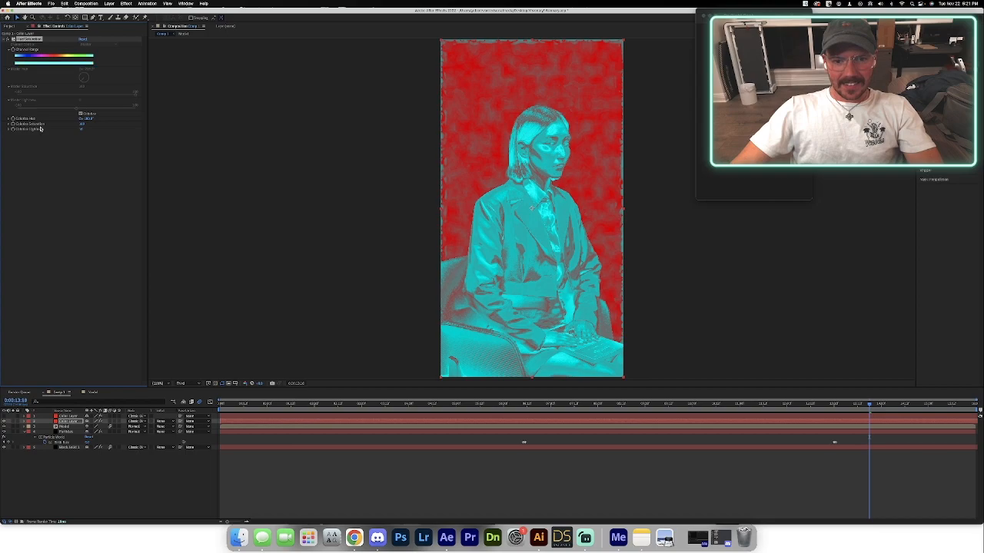
left_click_drag(86, 118, 93, 119)
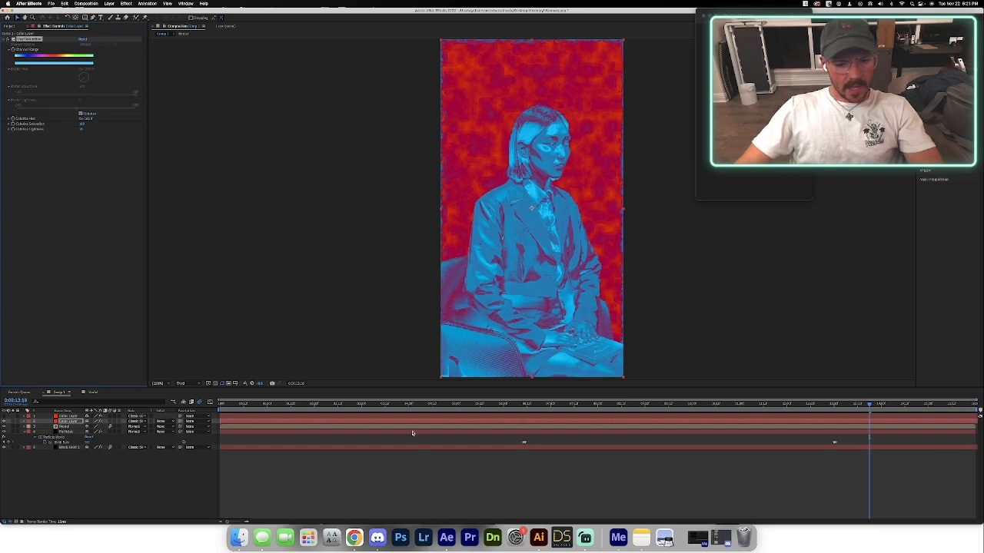
left_click_drag(522, 410, 176, 409)
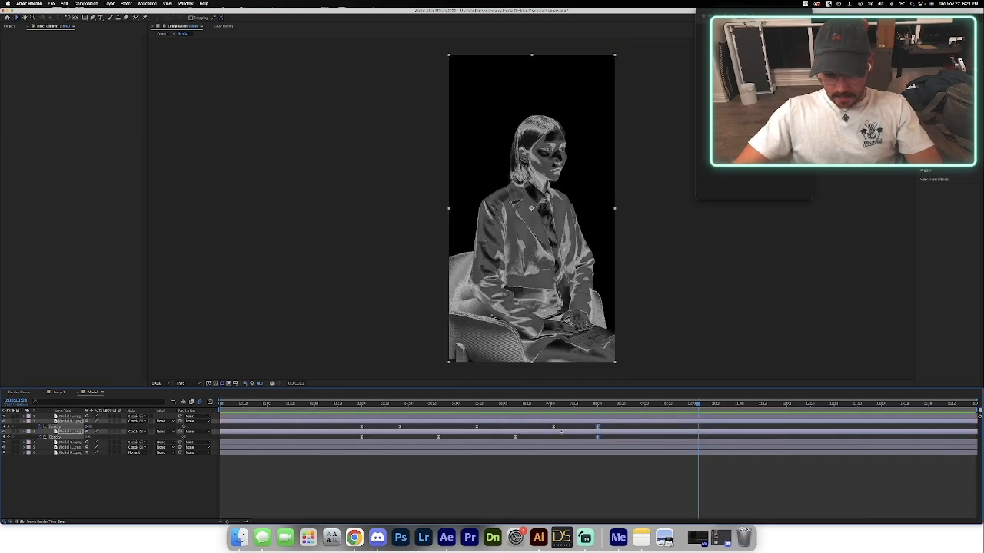
Move both inverted model layers' final Opacity keyframes to 14 seconds and copy the upper layer's 7-second keyframe to 13 seconds.
left_click(515, 438)
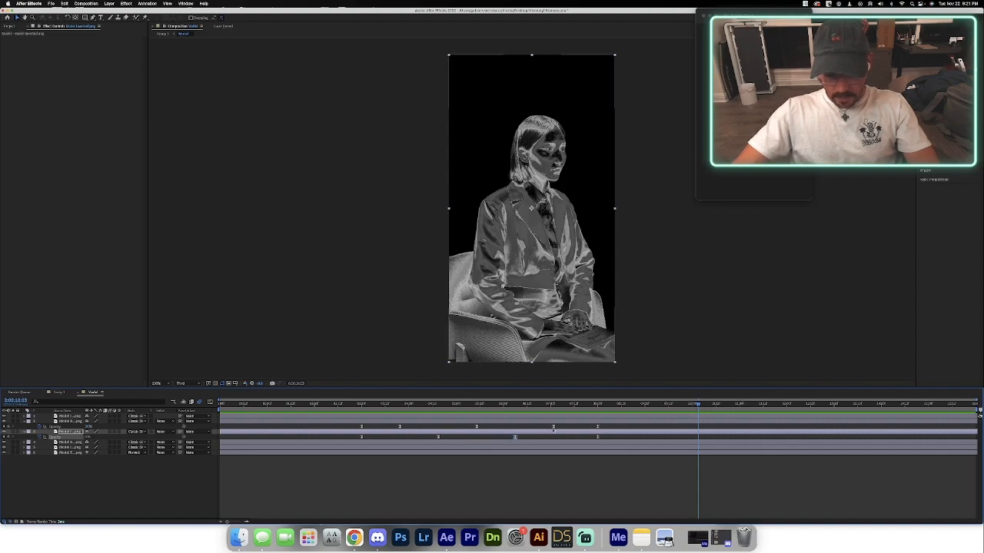
left_click_drag(592, 425, 880, 427)
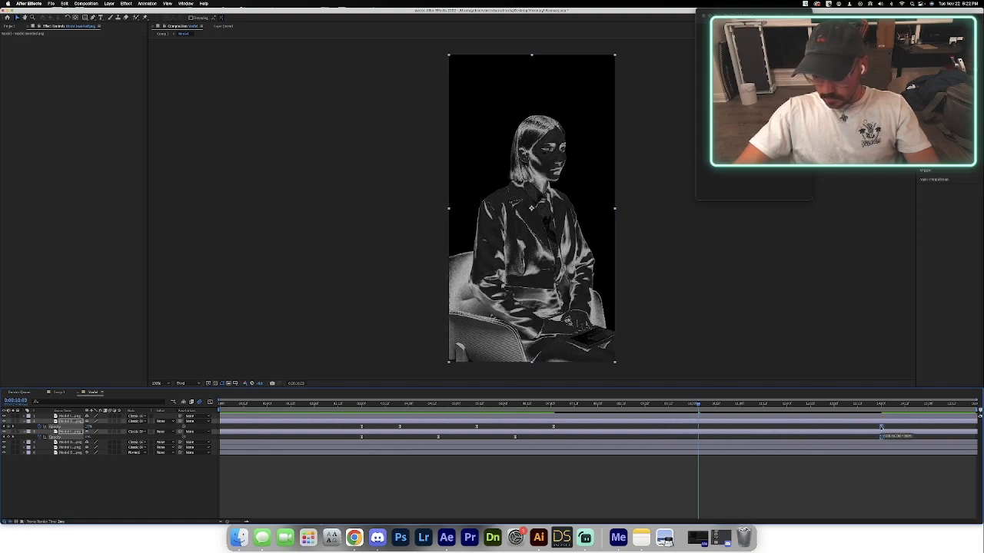
left_click(554, 428)
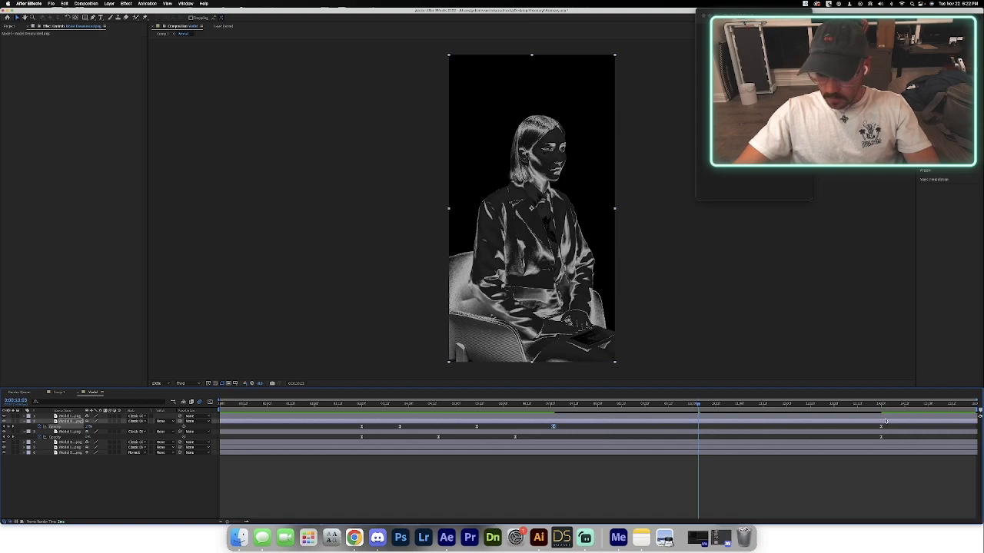
left_click_drag(858, 407, 835, 411)
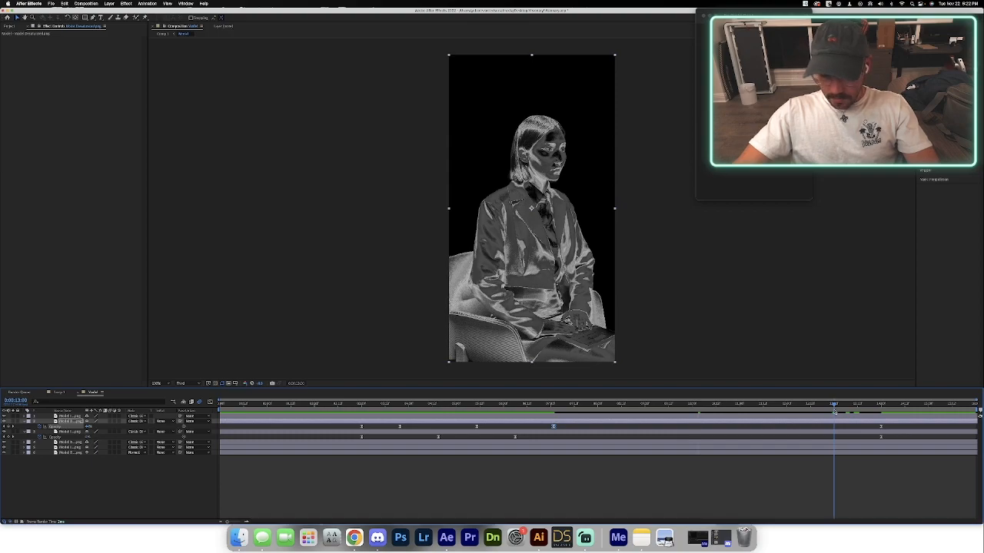
key("ctrl+v")
Select the lower animated layer's third Opacity keyframe, set the current time to 13 seconds, and preview Comp 1.
left_click(515, 437)
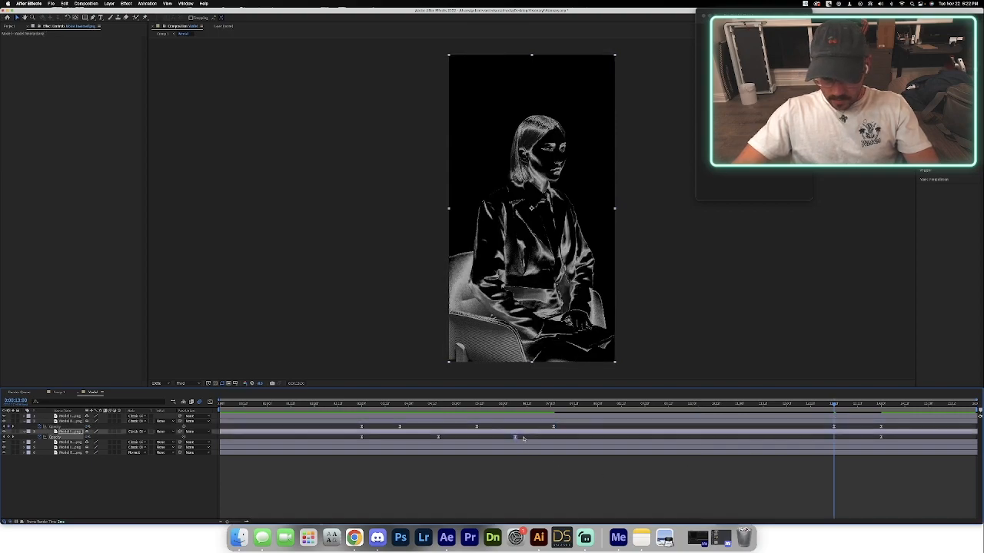
left_click(819, 407)
mouse_move(821, 408)
left_mouse_down()
mouse_move(806, 409)
mouse_move(834, 413)
left_mouse_up()
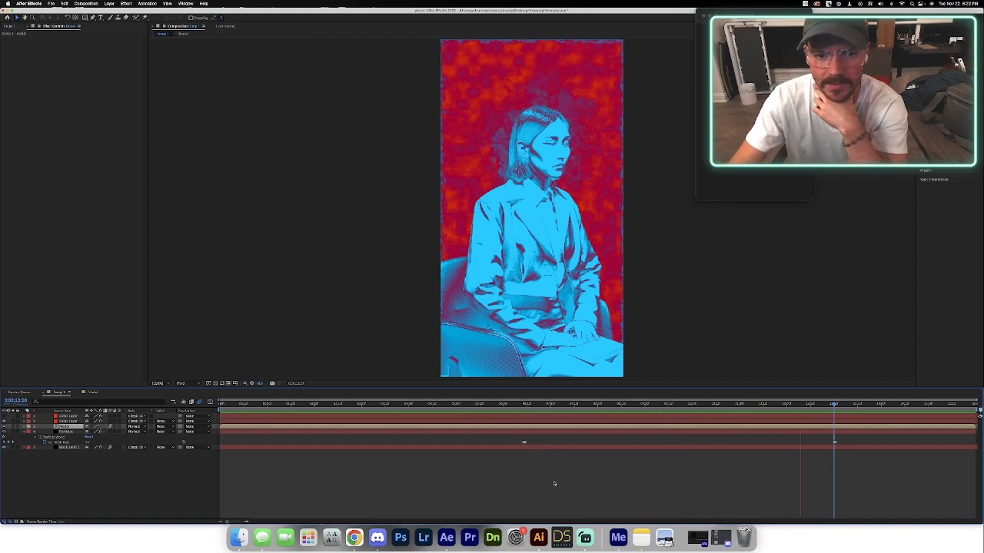
key("space")
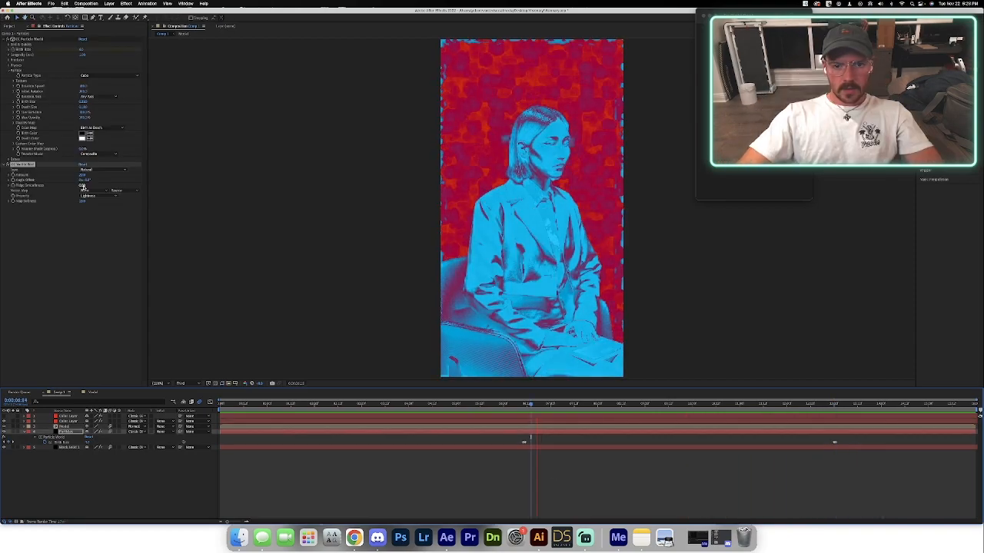
Increase the smoothness value of the Particles layer's CC Vector Blur effect and play back the animation.
left_click_drag(83, 186, 191, 186)
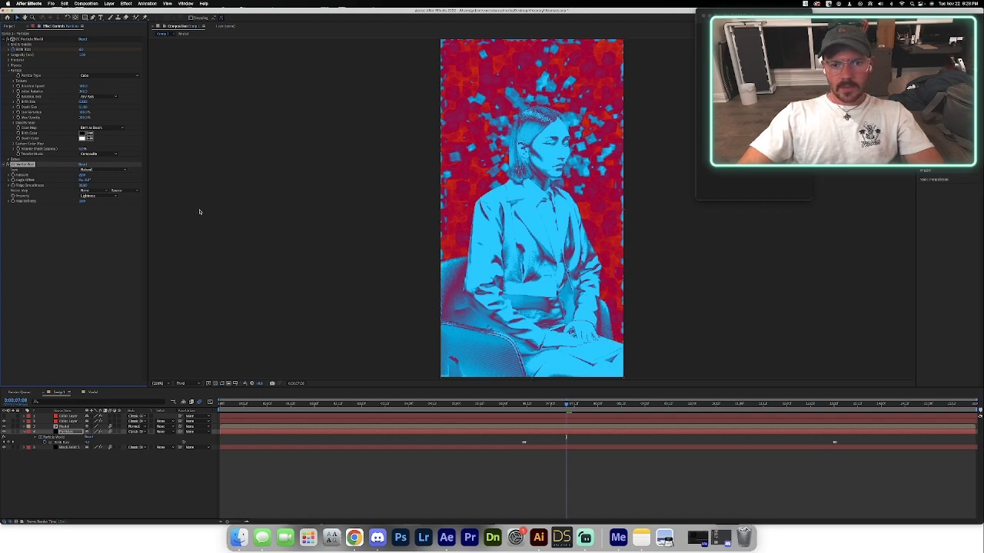
key("space")
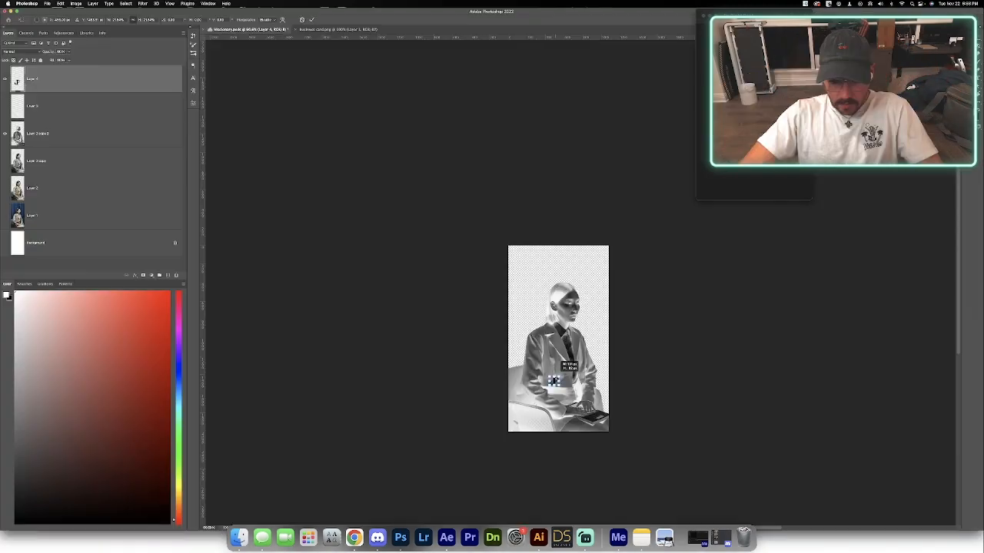
In Photoshop, move the JP logo from the jacket up to just below the model's ear and scale it down.
scroll(557, 383, "up", 5)
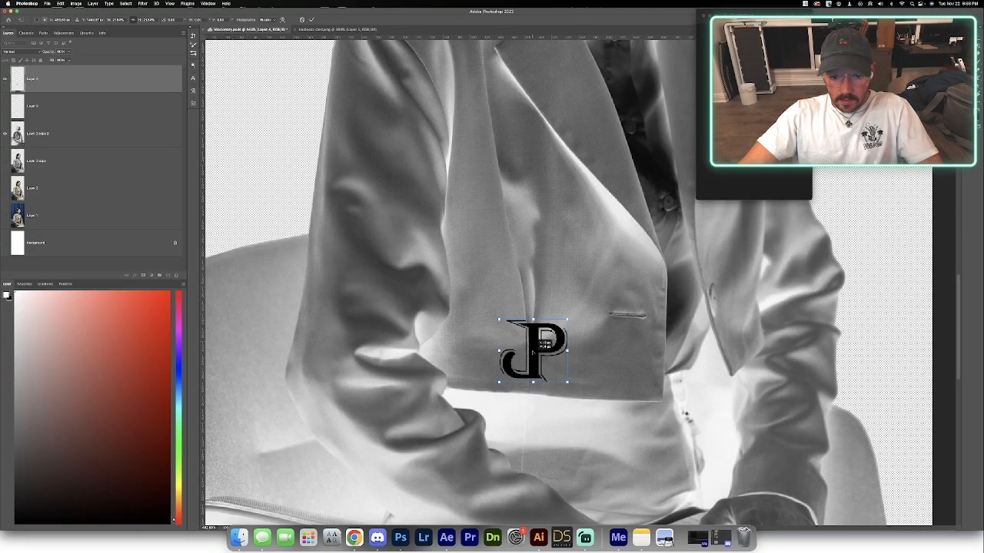
left_click_drag(532, 356, 559, 105)
scroll(542, 137, "up", 5)
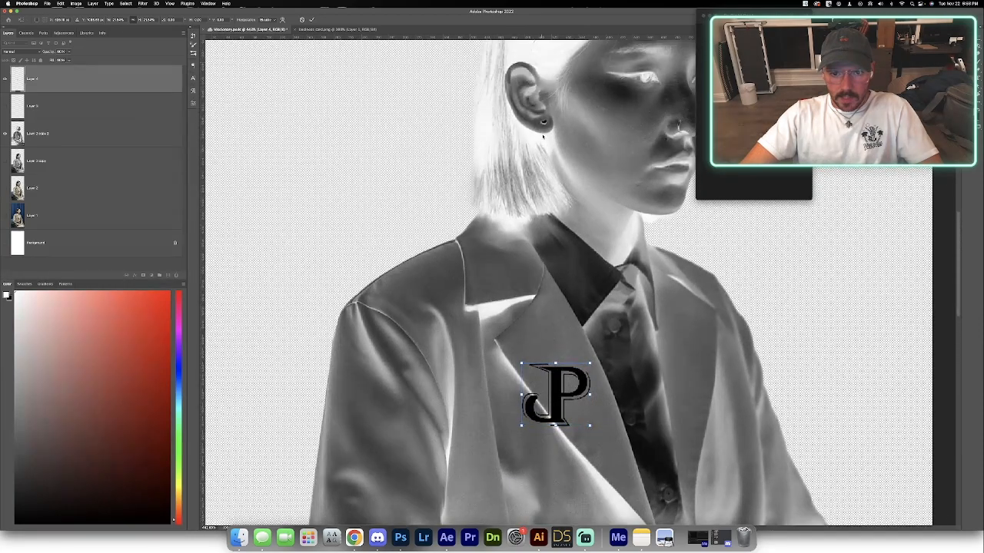
scroll(543, 138, "up", 3)
left_click_drag(555, 412, 548, 209)
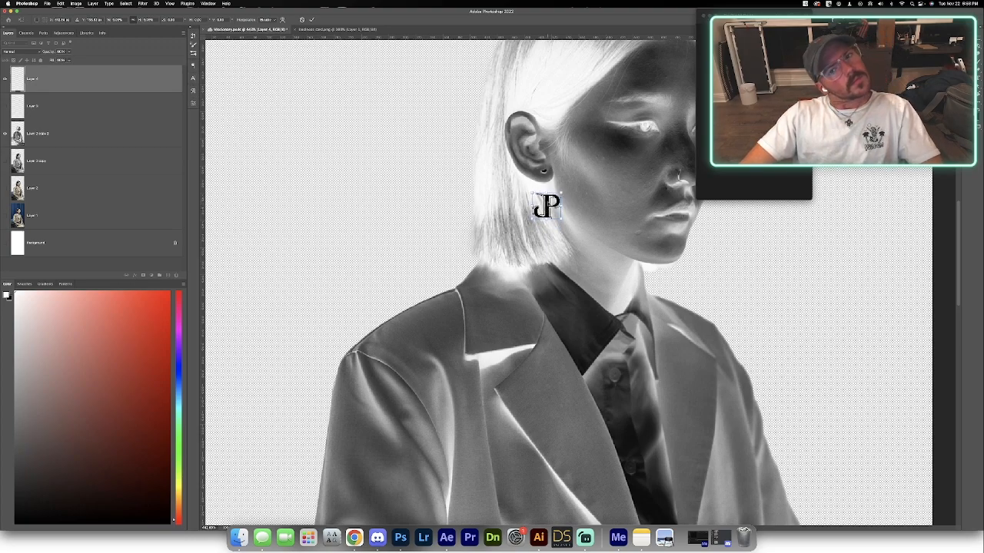
Shrink the JP logo slightly, position it directly beneath the earlobe, and apply the transform.
scroll(545, 179, "up", 5)
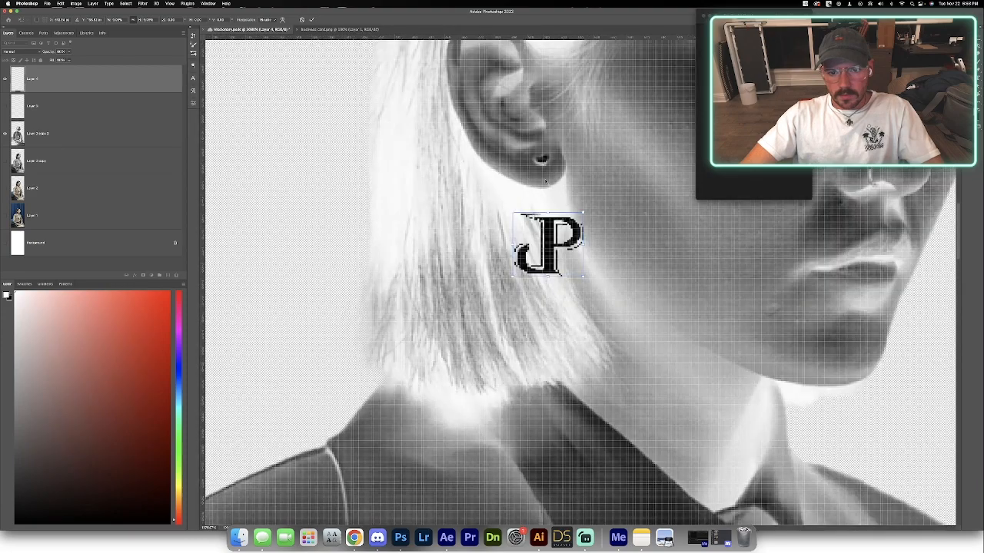
mouse_move(549, 224)
left_mouse_down()
mouse_move(545, 208)
mouse_move(544, 229)
left_mouse_up()
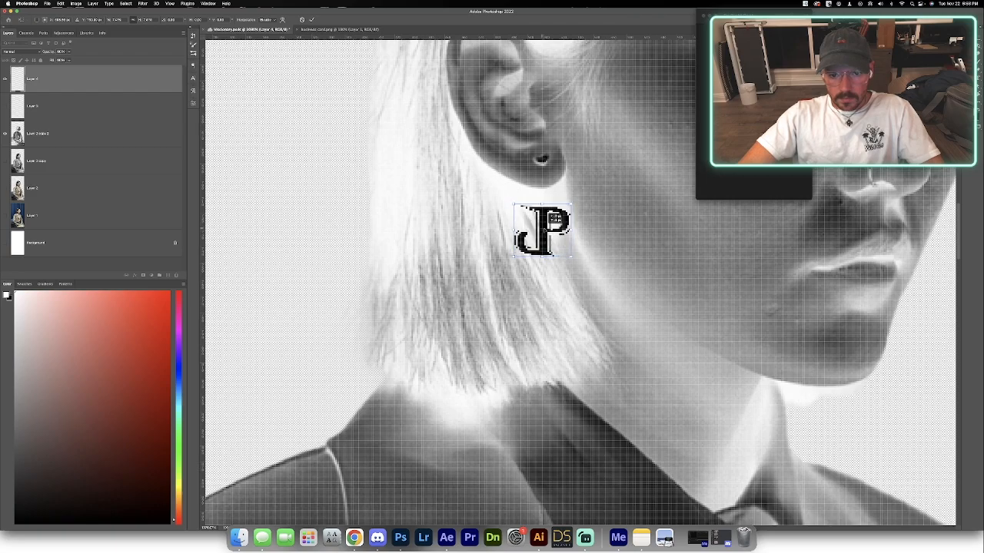
scroll(544, 229, "down", 5)
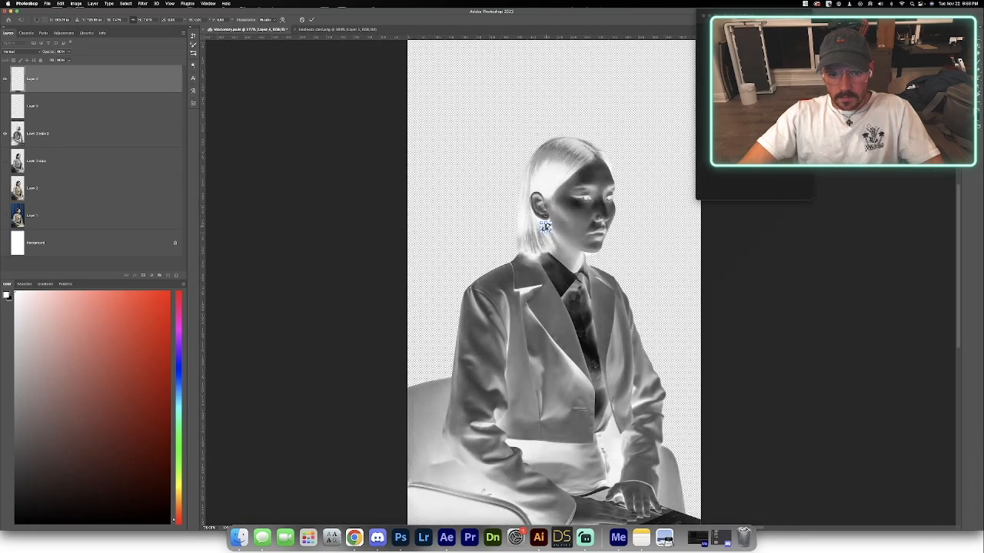
scroll(550, 218, "up", 5)
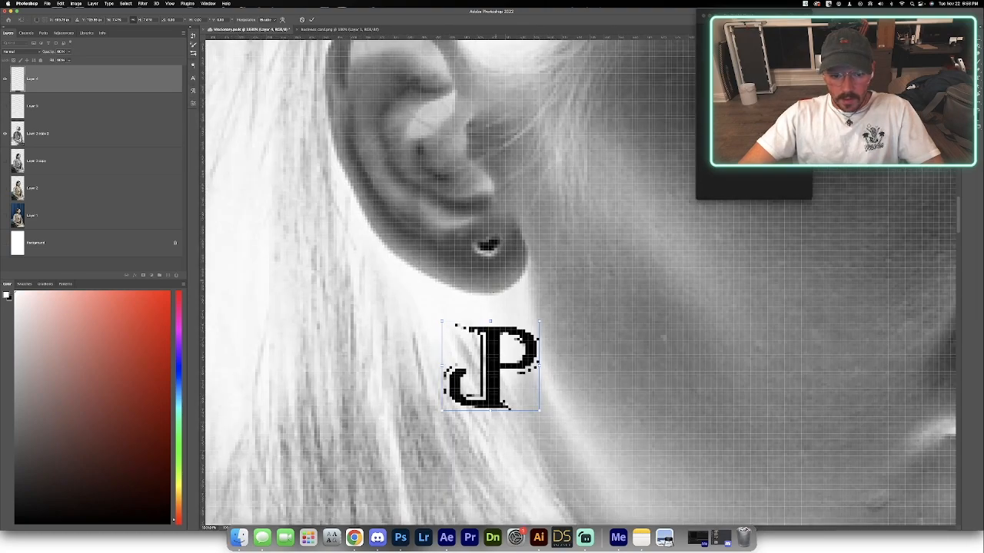
left_click(311, 19)
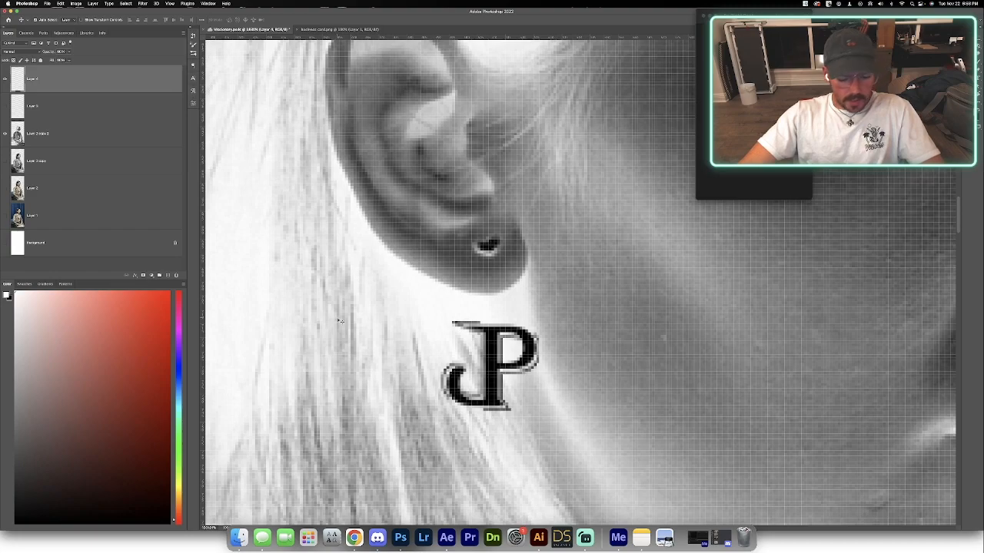
Paint a black hook and connecting link with the Brush tool to hang the JP logo from the ear piercing.
key("b")
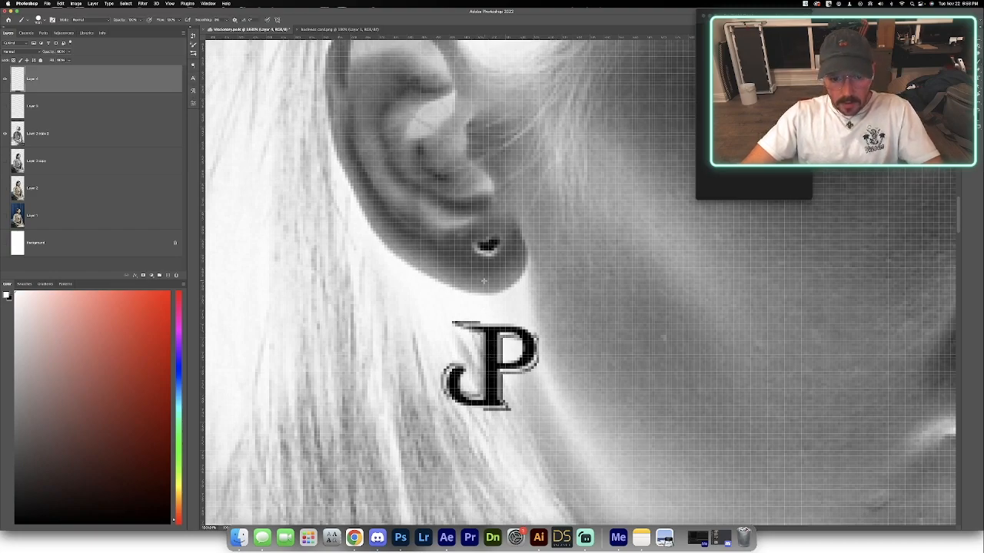
key("x")
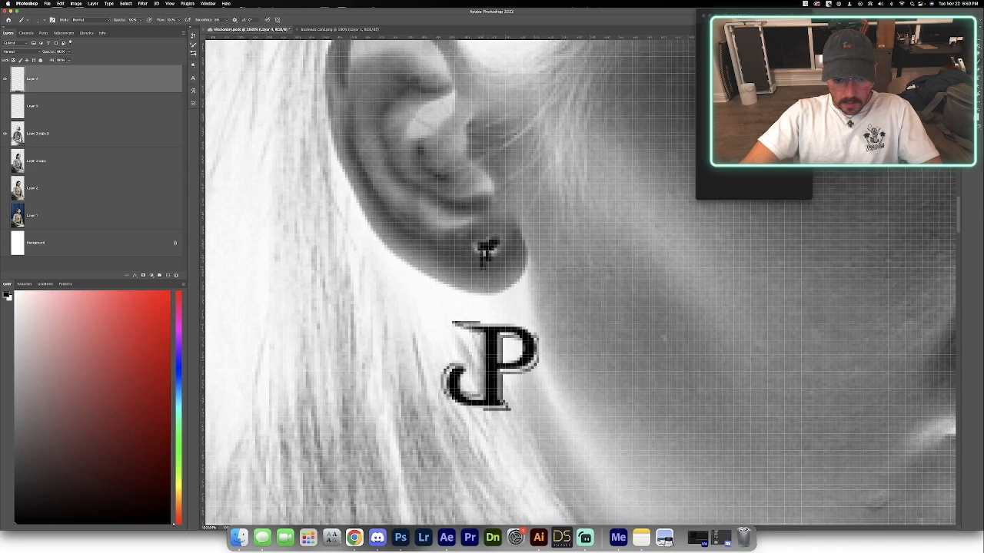
mouse_move(485, 274)
left_mouse_down()
mouse_move(501, 297)
mouse_move(513, 295)
left_mouse_up()
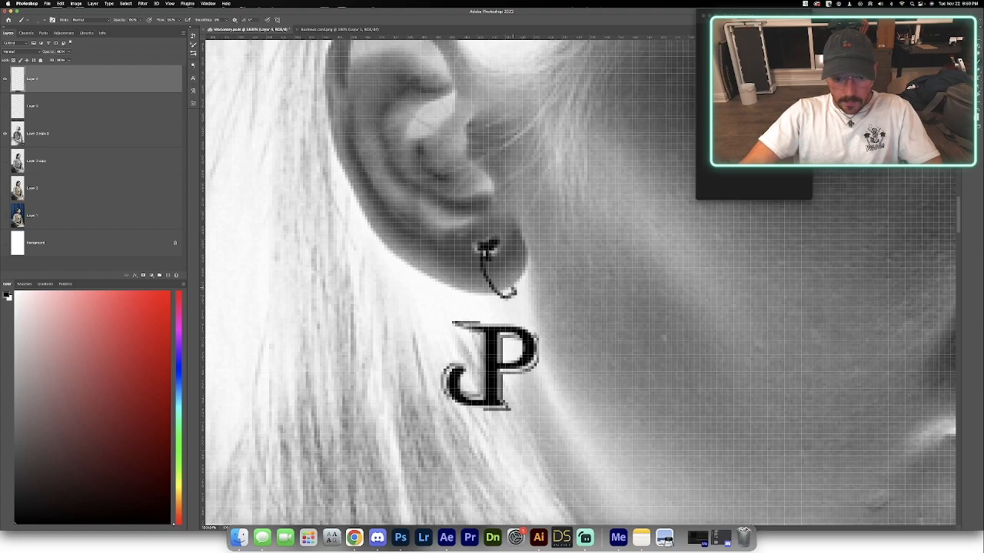
left_click_drag(500, 283, 497, 281)
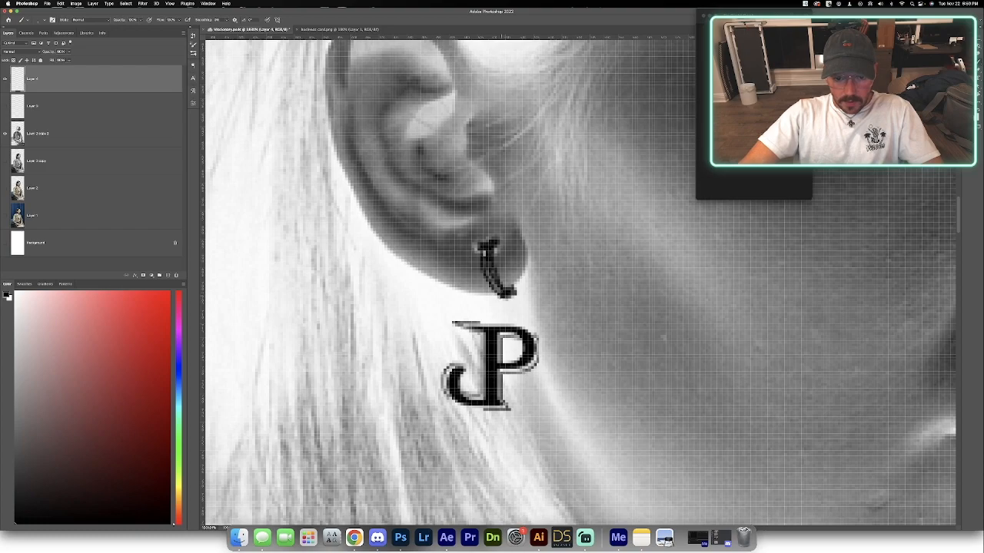
mouse_move(485, 281)
left_mouse_down()
mouse_move(489, 288)
mouse_move(485, 256)
mouse_move(500, 291)
left_mouse_up()
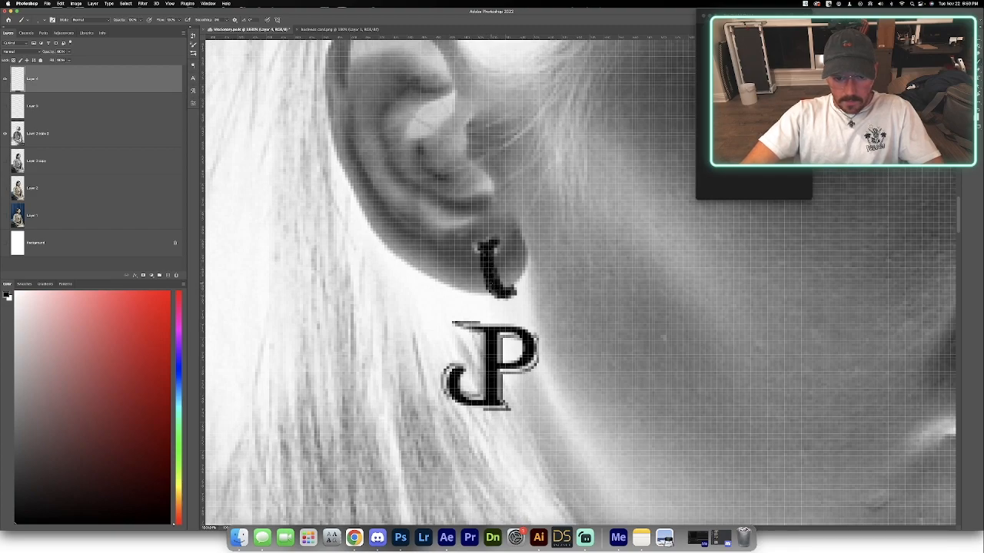
left_click_drag(513, 293, 517, 283)
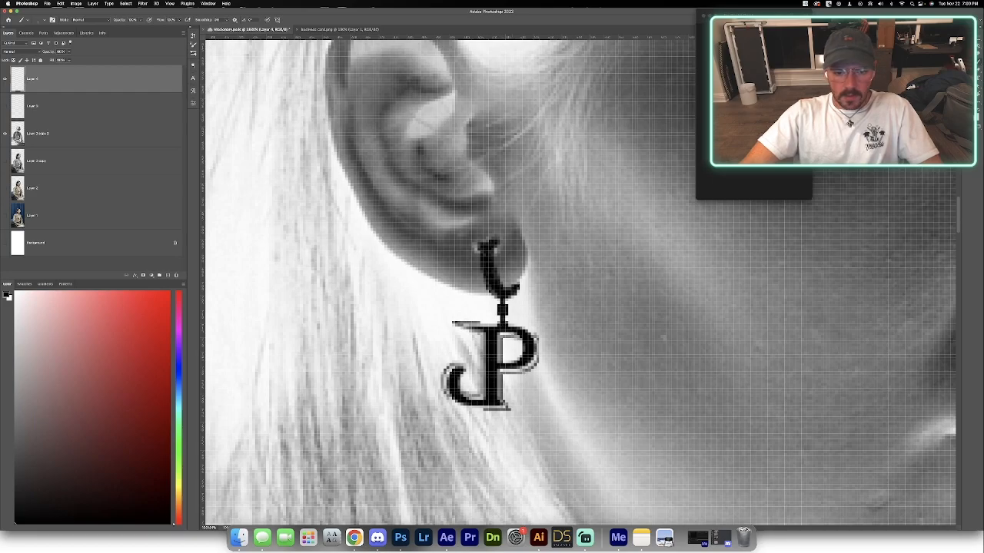
Hide the inverted model layer and export the isolated earring as a transparent PNG, replacing Logo.png in the Visionary folder.
scroll(501, 325, "down", 6)
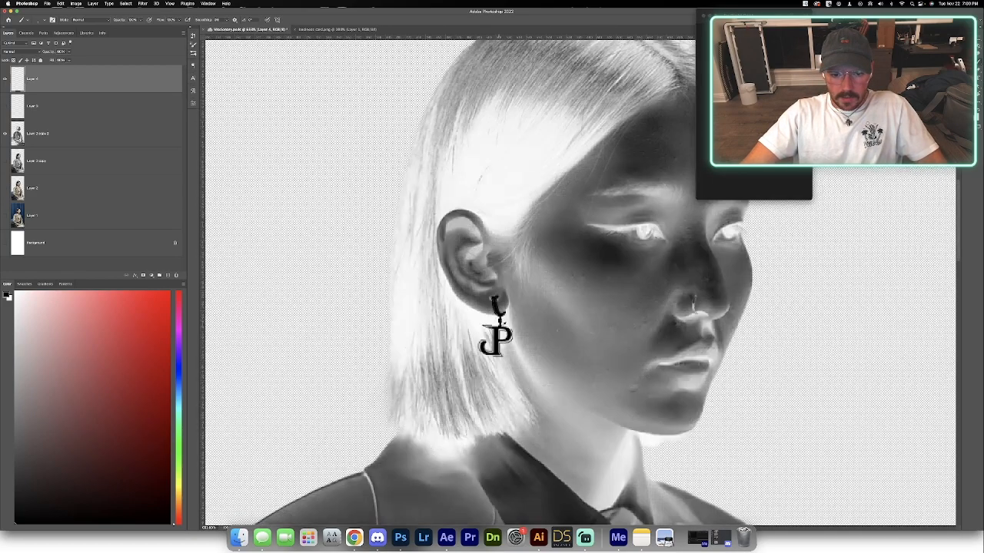
scroll(528, 325, "down", 3)
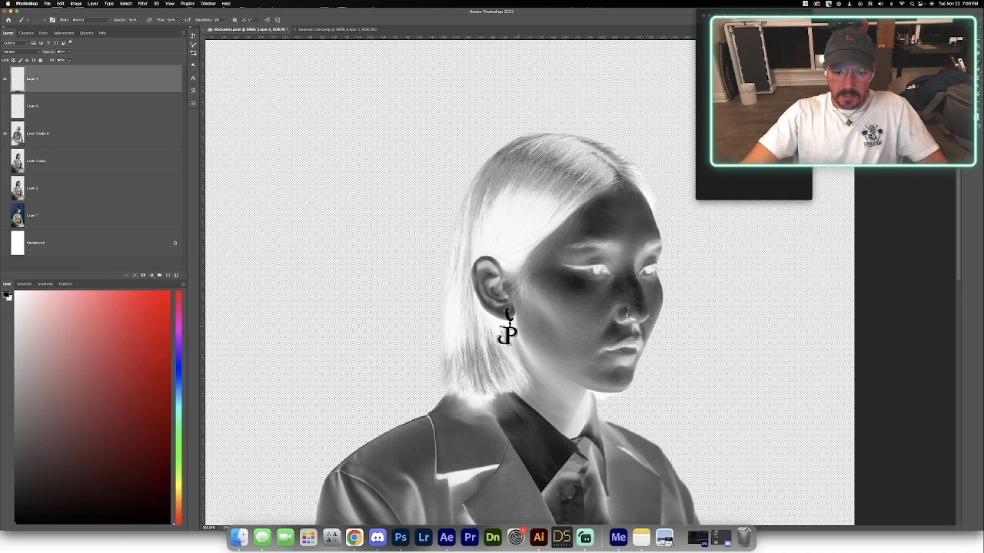
left_click(5, 133)
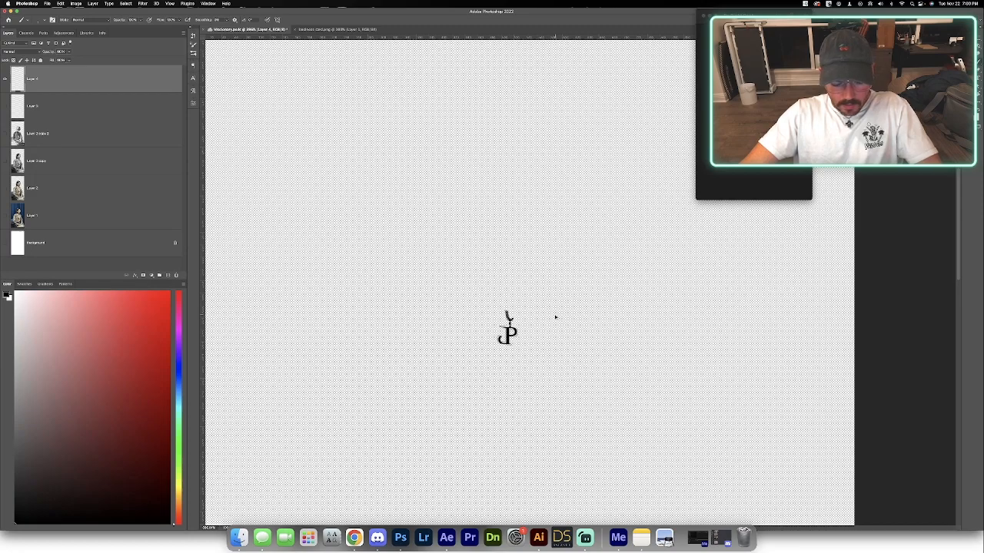
key("super+alt+shift+w")
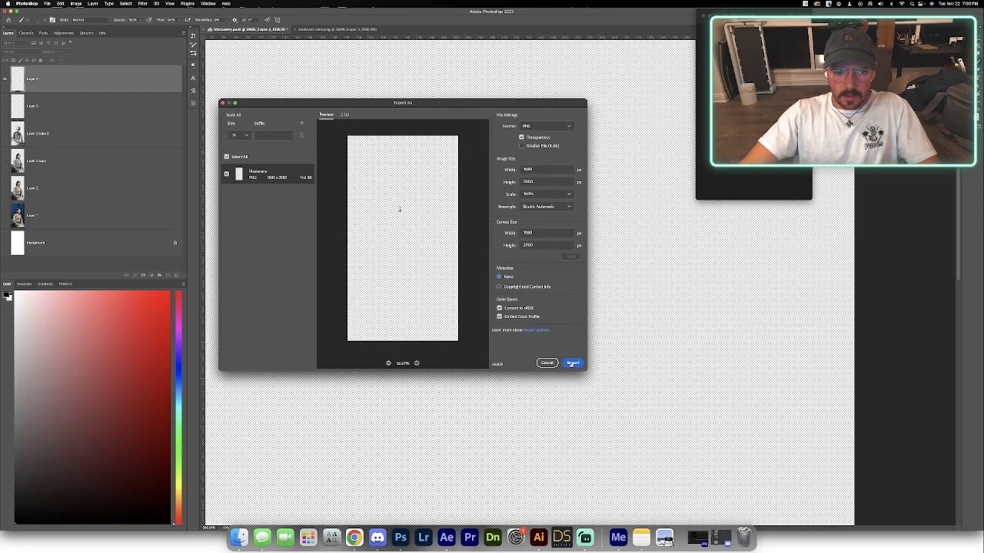
left_click(573, 363)
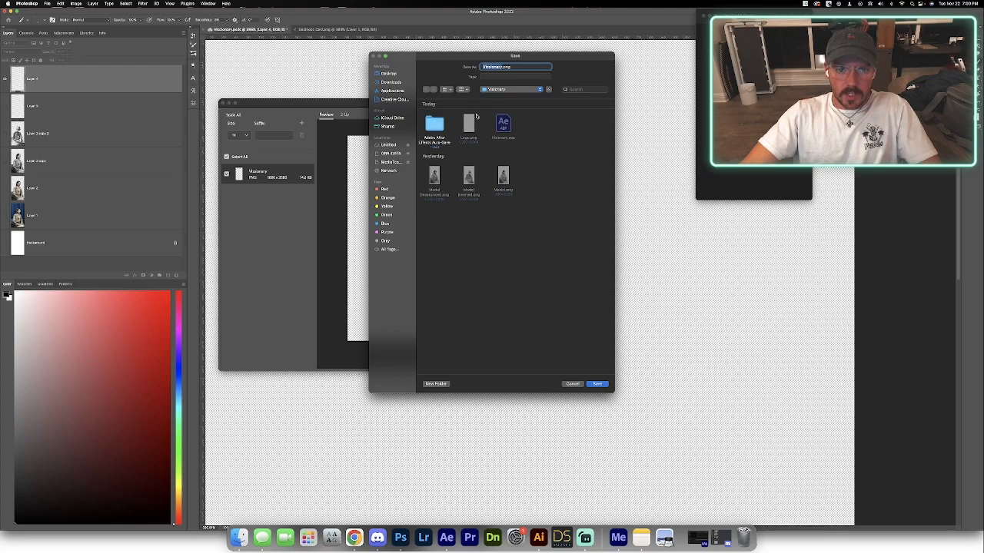
left_click(598, 384)
left_click(517, 254)
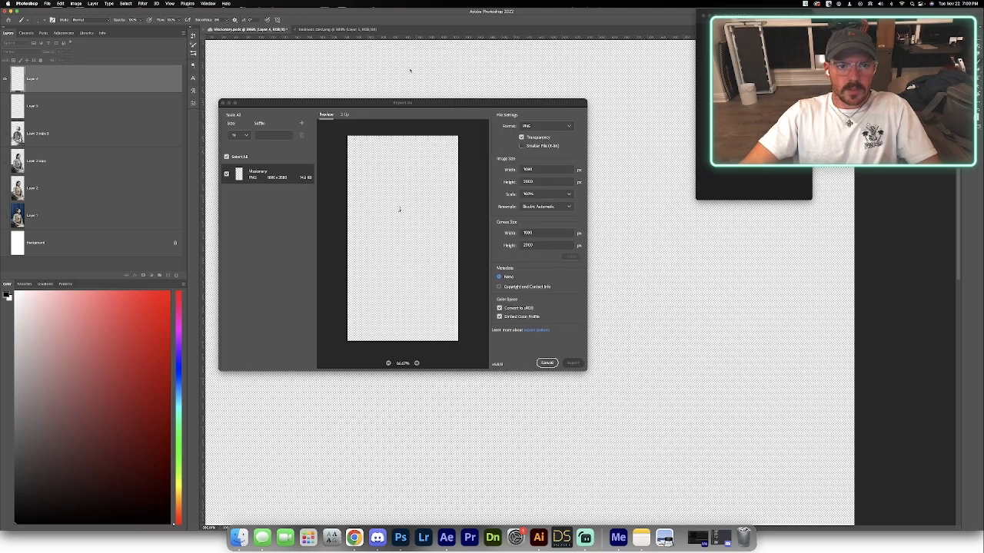
Switch to After Effects, inspect the JP earring up close, and preview the composition from the start.
key("super+Tab")
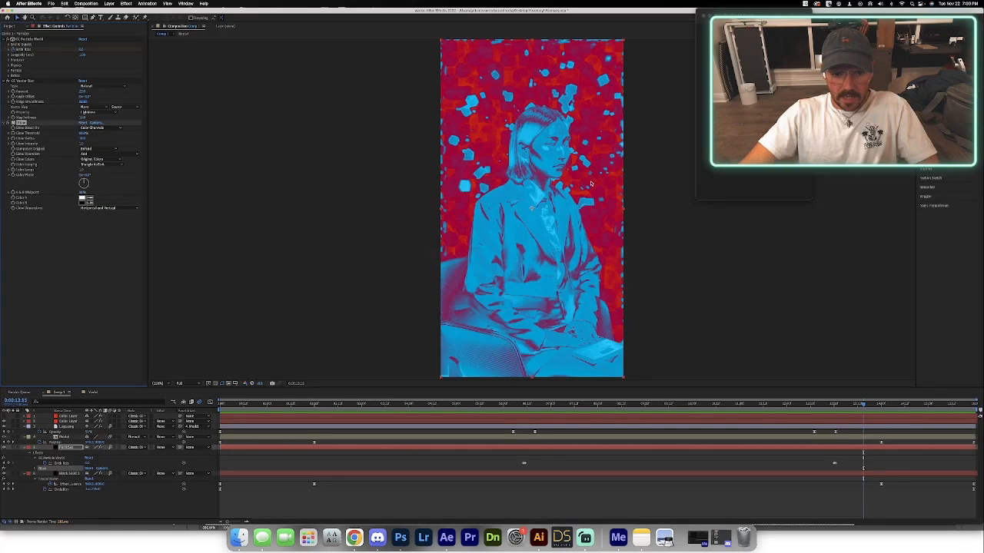
scroll(537, 151, "up", 5)
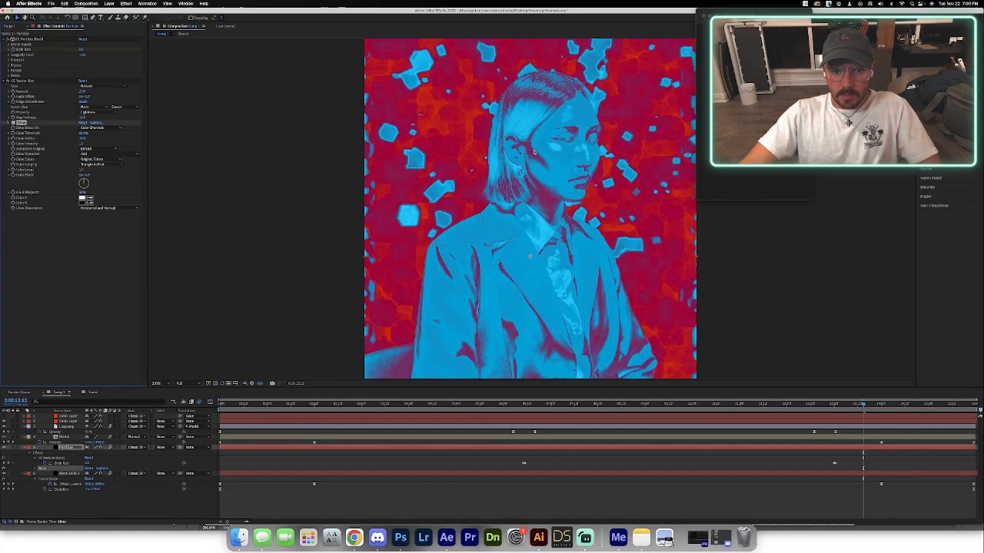
scroll(522, 205, "up", 2)
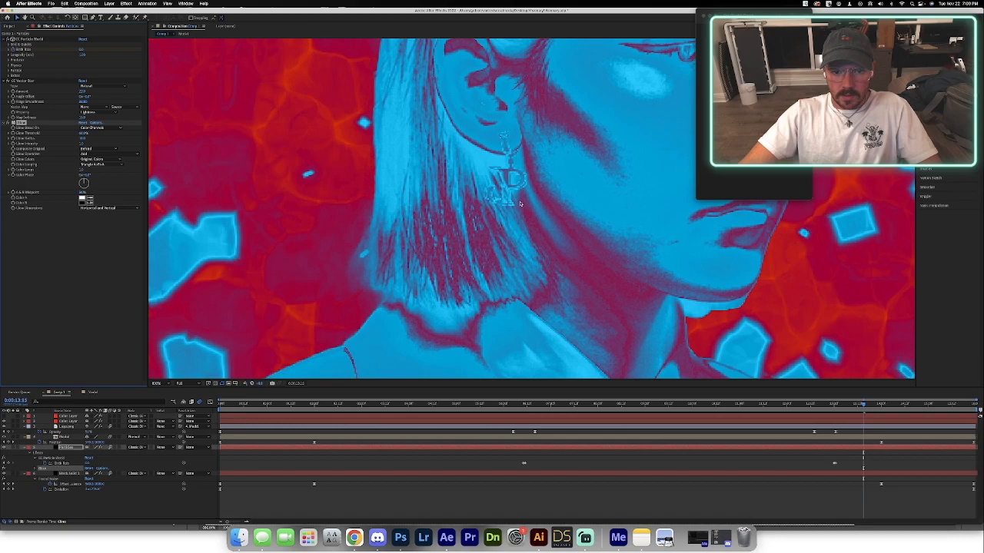
key("Home")
key("space")
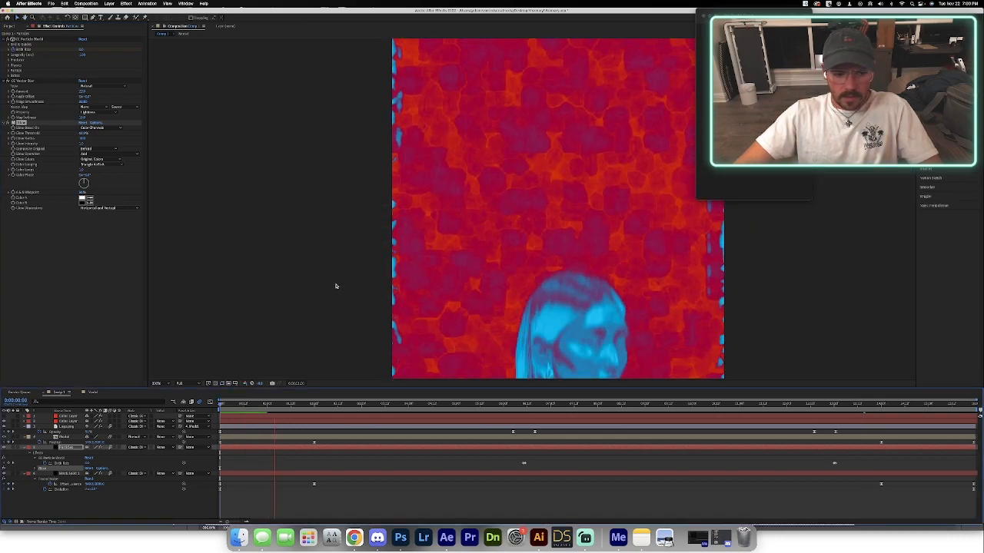